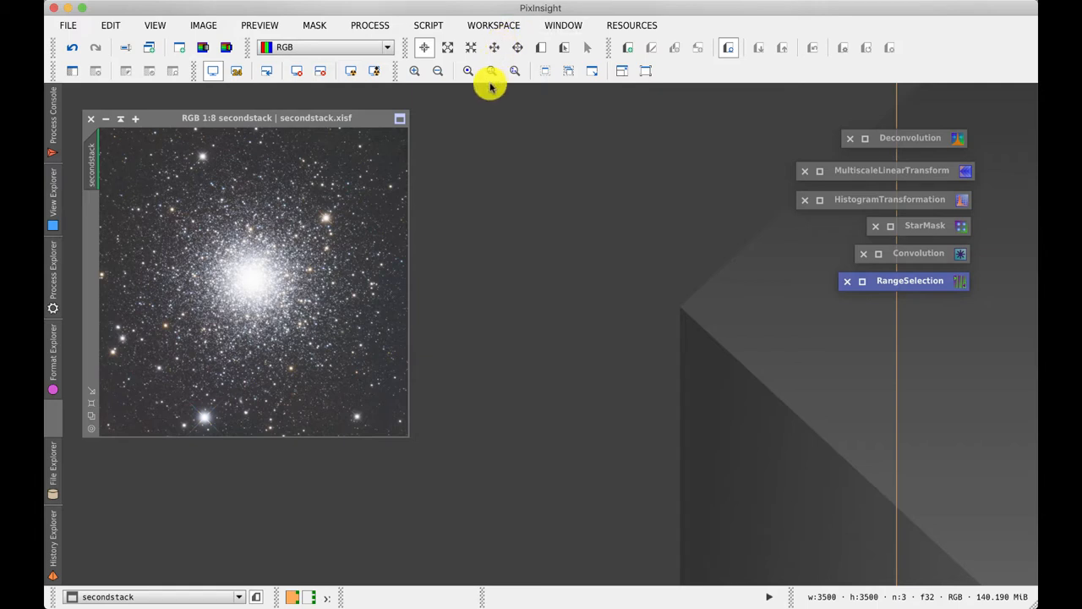
# - Zoom to 2:1 on the cluster's stars, then enlarge the secondstack window to show the whole cluster
pyautogui.click(515, 71)
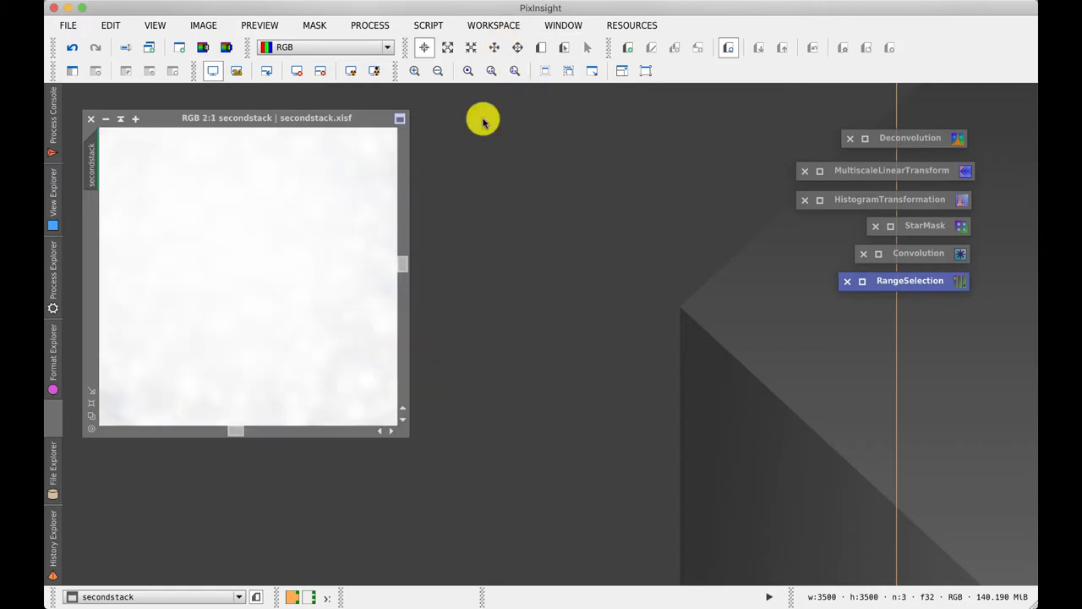
pyautogui.moveTo(235, 431); pyautogui.dragTo(172, 433)
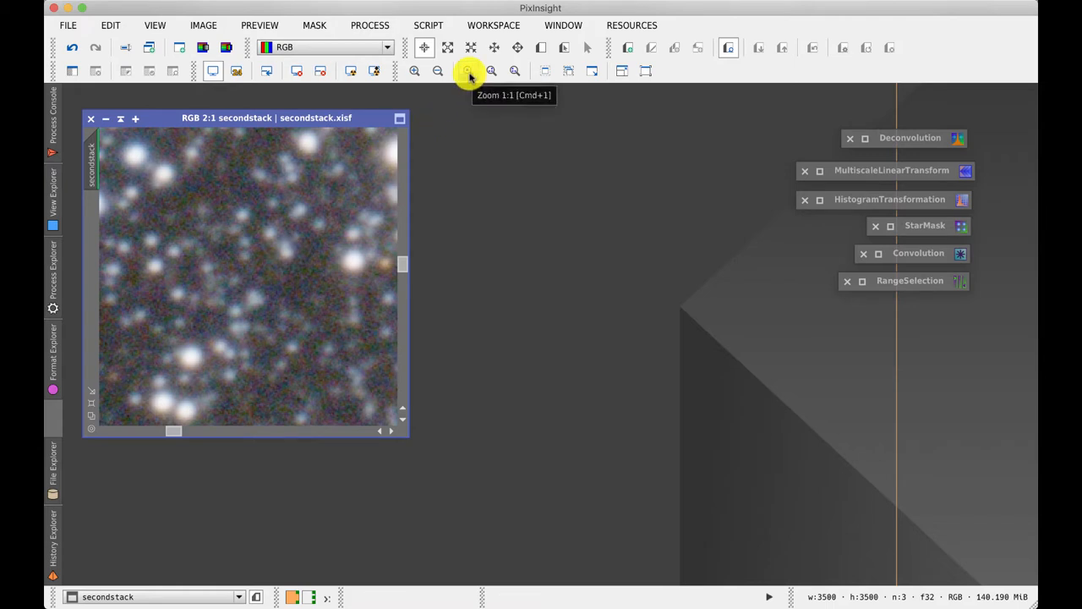
pyautogui.moveTo(90, 414); pyautogui.dragTo(101, 414)
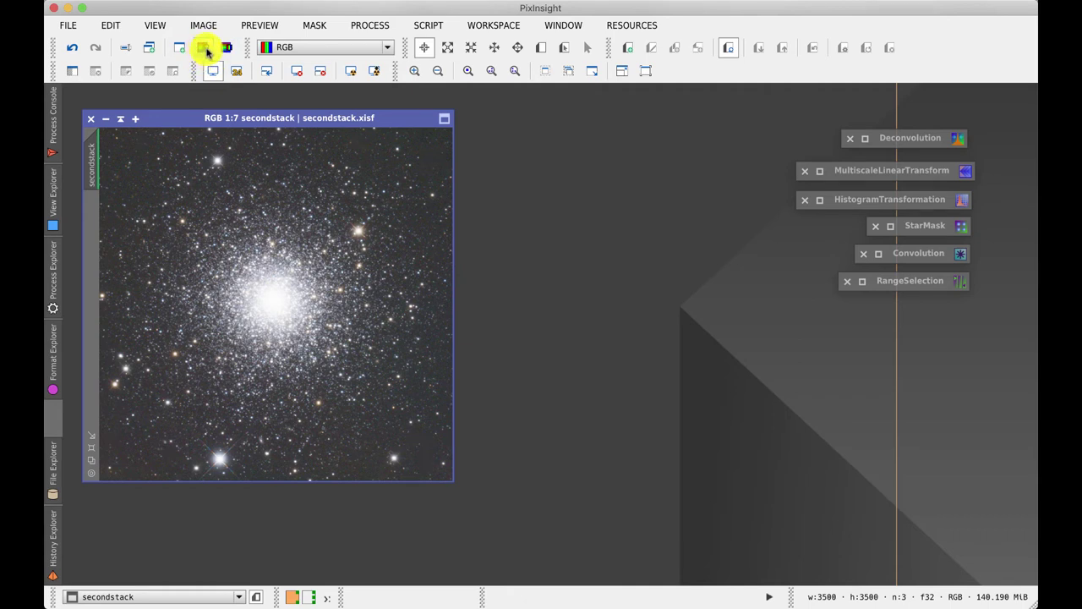
# - Extract CIE L* into secondstack_L, iconize the colour original and auto-stretch the luminance display
pyautogui.click(208, 52)
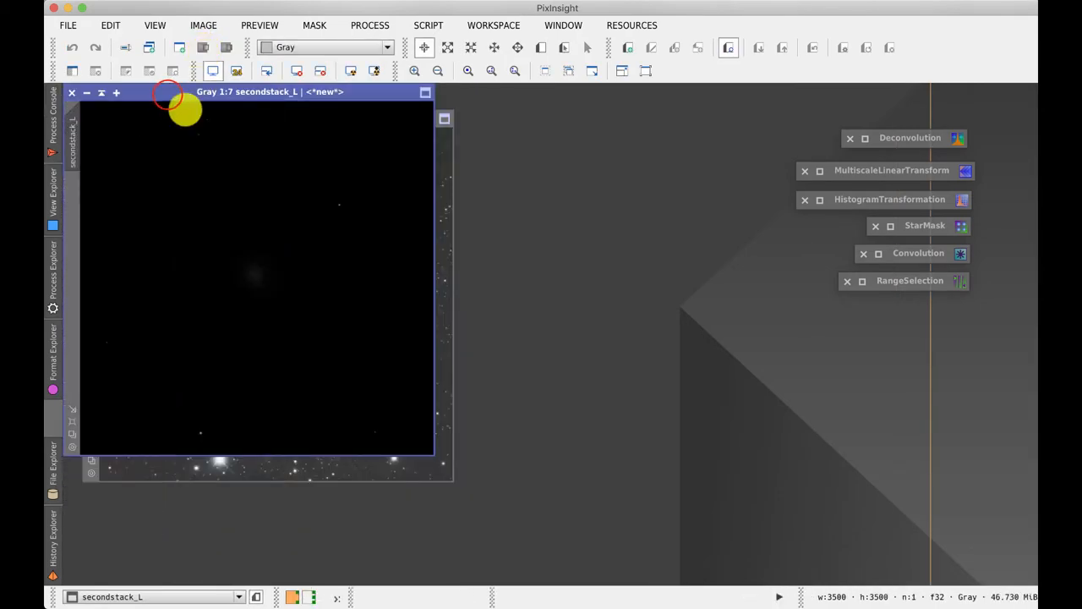
pyautogui.moveTo(167, 92); pyautogui.dragTo(301, 119)
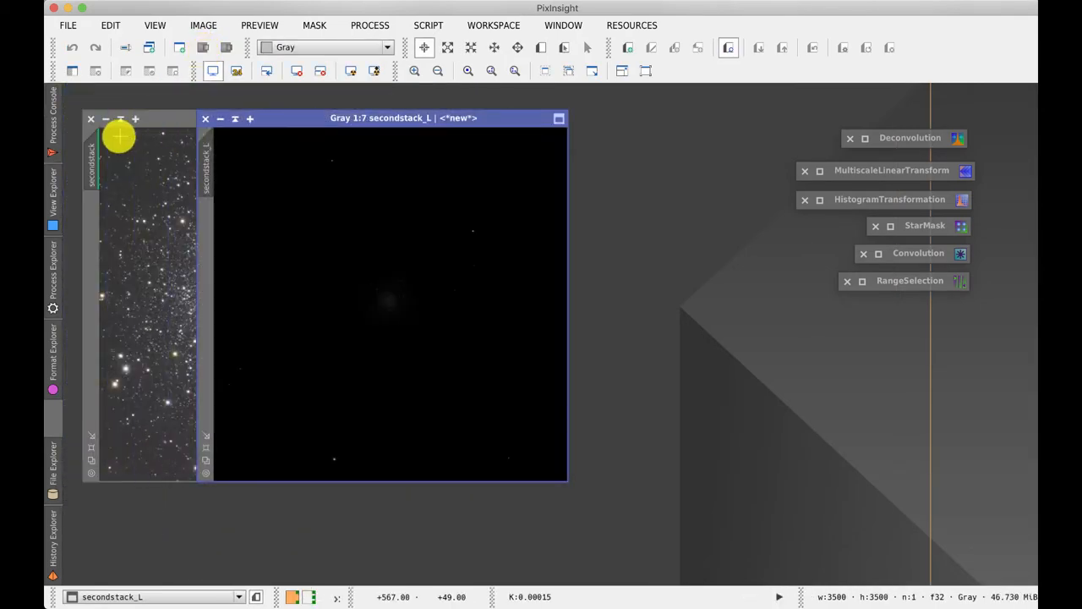
pyautogui.click(148, 118)
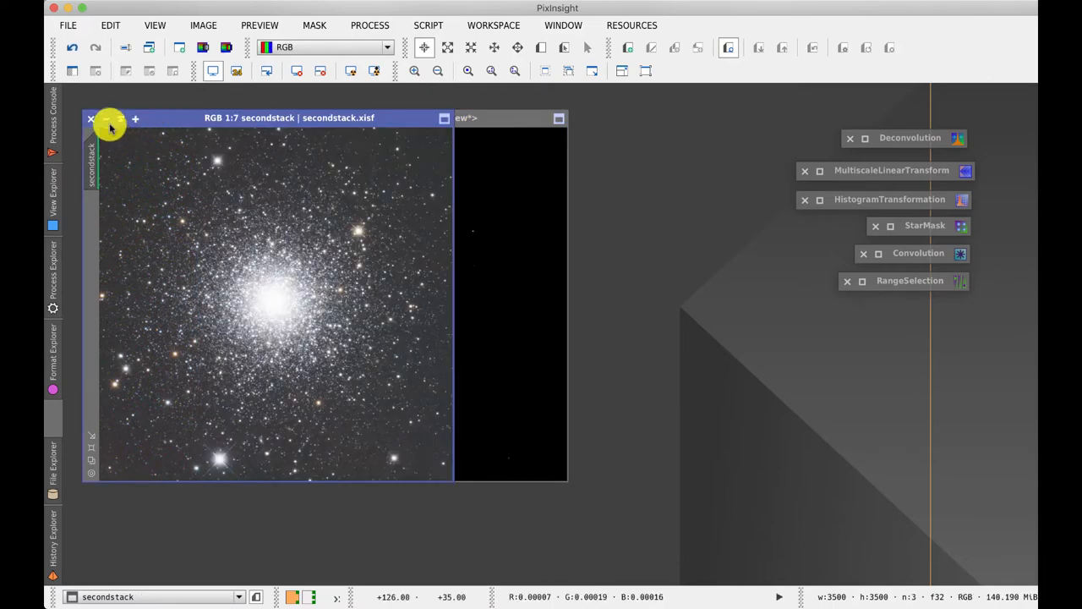
pyautogui.click(109, 120)
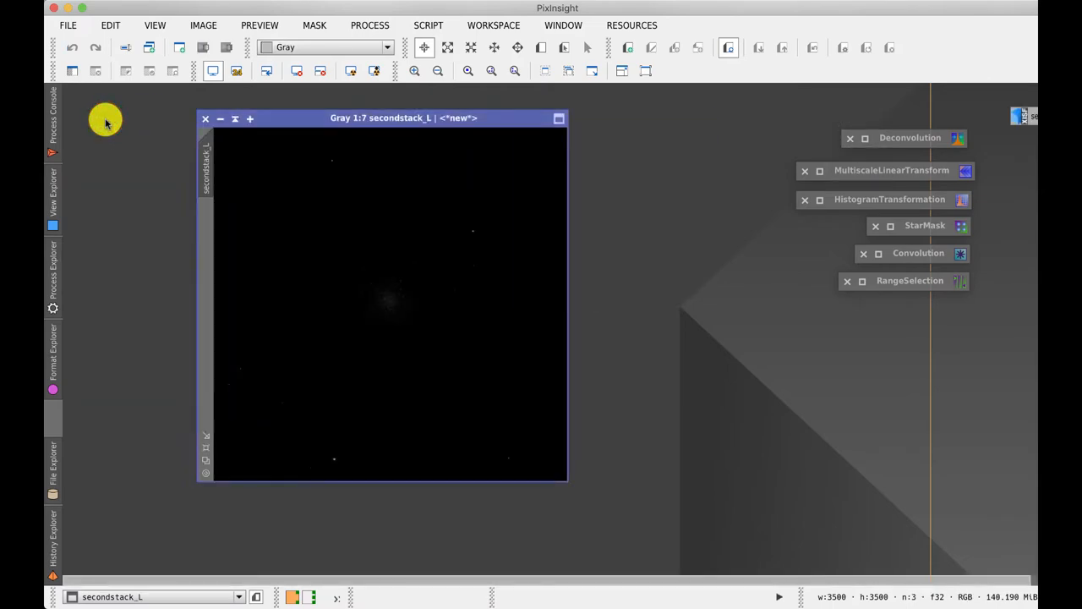
pyautogui.click(353, 70)
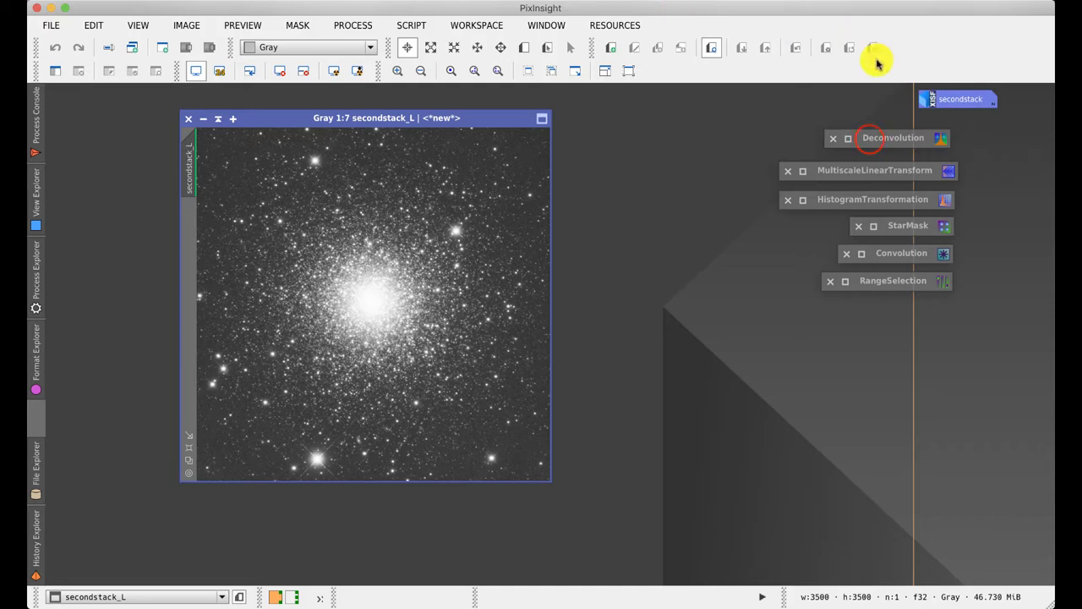
# - Drag the six process icons (Deconvolution through RangeSelection) into a staggered column on the workspace
pyautogui.moveTo(879, 138); pyautogui.dragTo(811, 117)
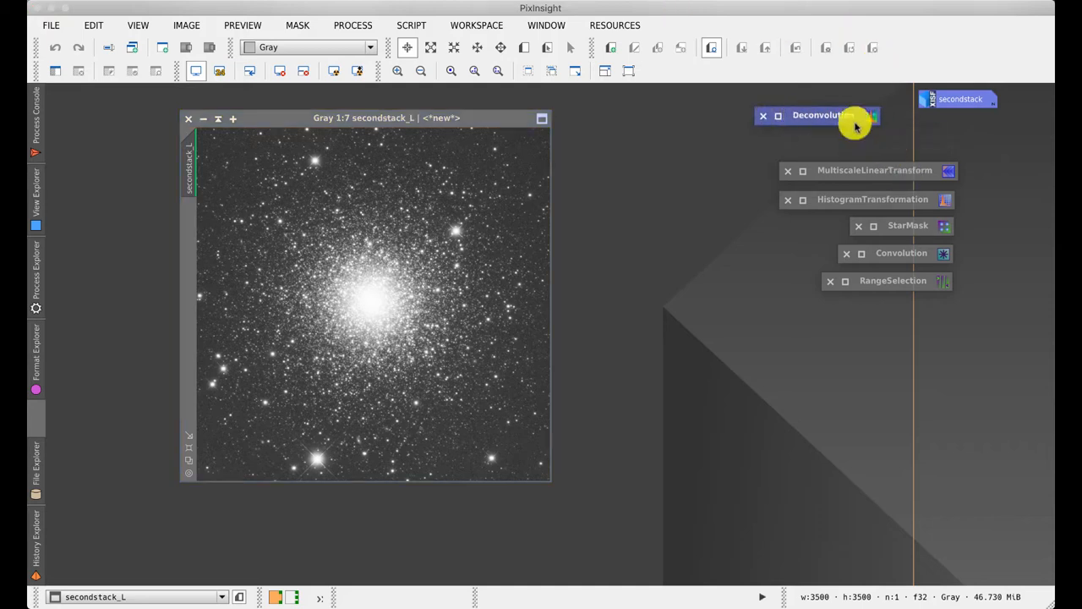
pyautogui.click(868, 170)
pyautogui.moveTo(868, 170); pyautogui.dragTo(824, 155)
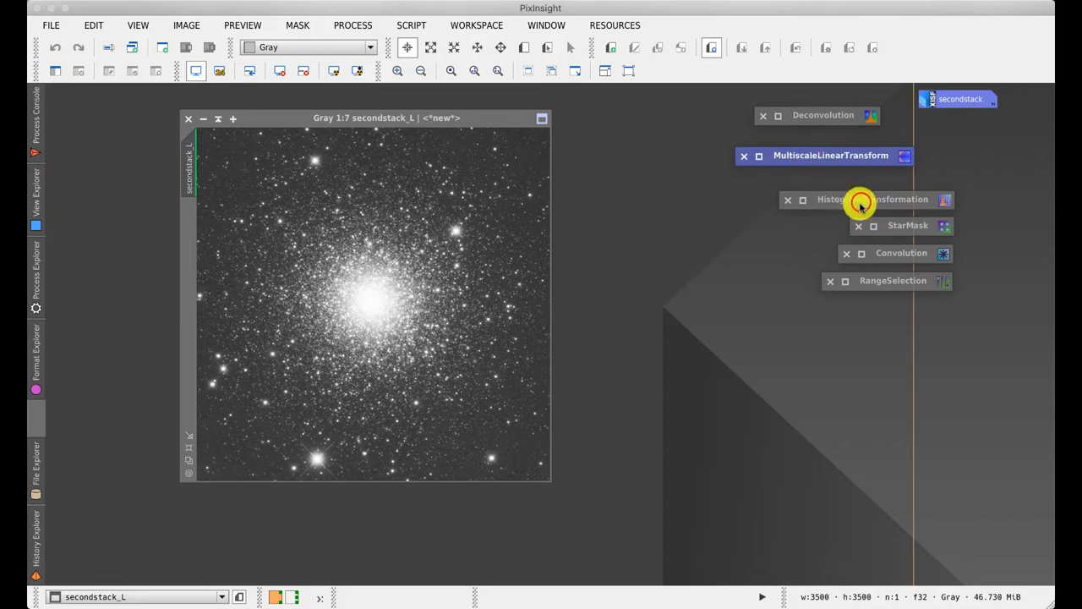
pyautogui.moveTo(862, 201); pyautogui.dragTo(802, 193)
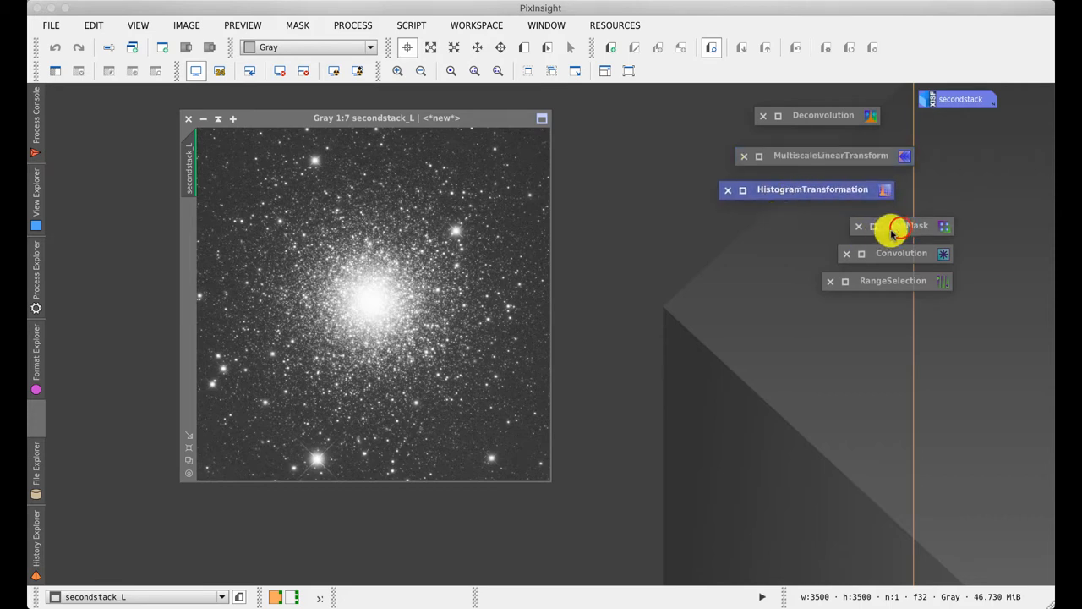
pyautogui.moveTo(900, 225); pyautogui.dragTo(828, 226)
pyautogui.moveTo(898, 252); pyautogui.dragTo(824, 253)
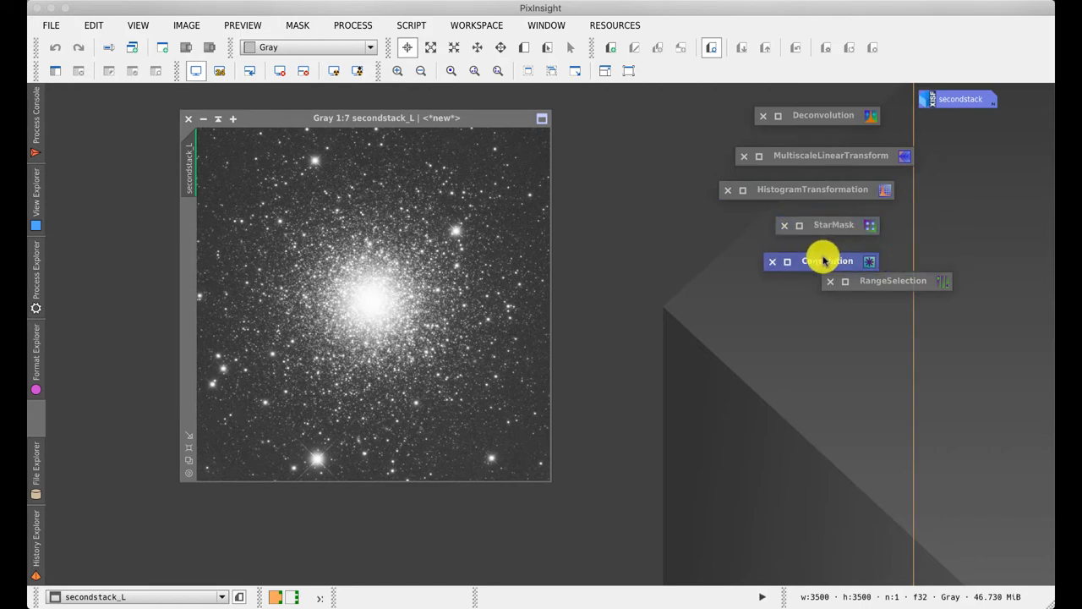
pyautogui.moveTo(892, 280); pyautogui.dragTo(835, 292)
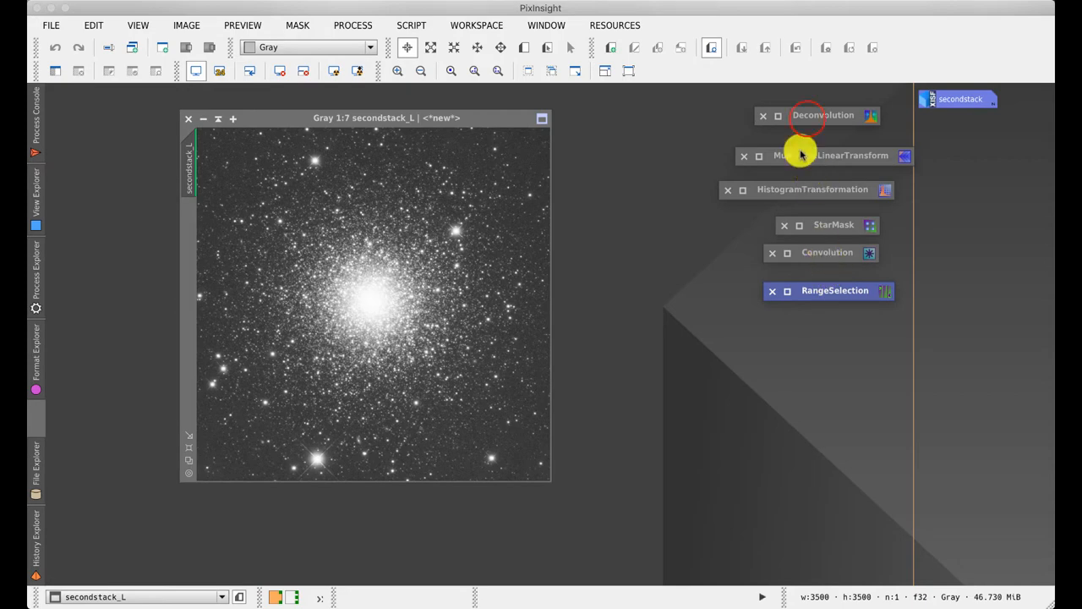
# - Open Deconvolution beside the image with Algorithm and Regularization folded and PSF expanded
pyautogui.click(808, 116)
pyautogui.doubleClick(808, 117)
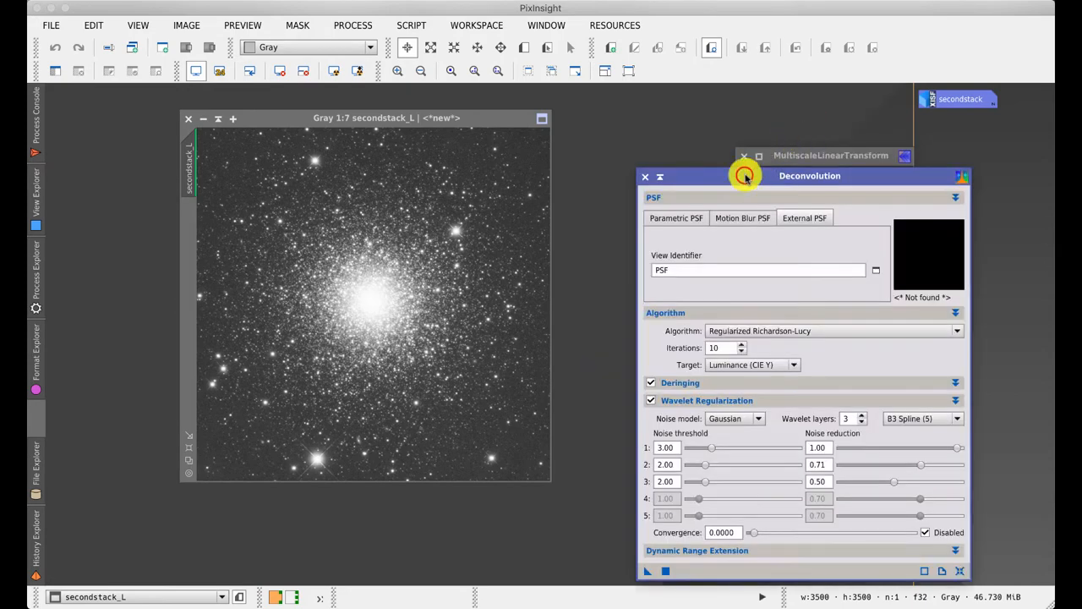
pyautogui.moveTo(735, 165); pyautogui.dragTo(688, 125)
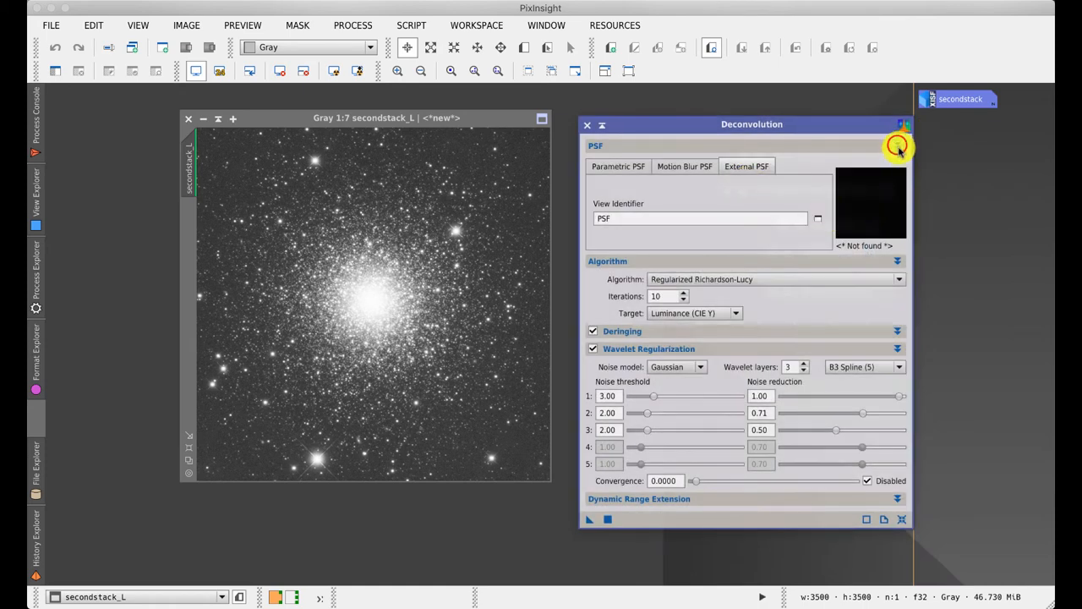
pyautogui.click(898, 145)
pyautogui.click(897, 163)
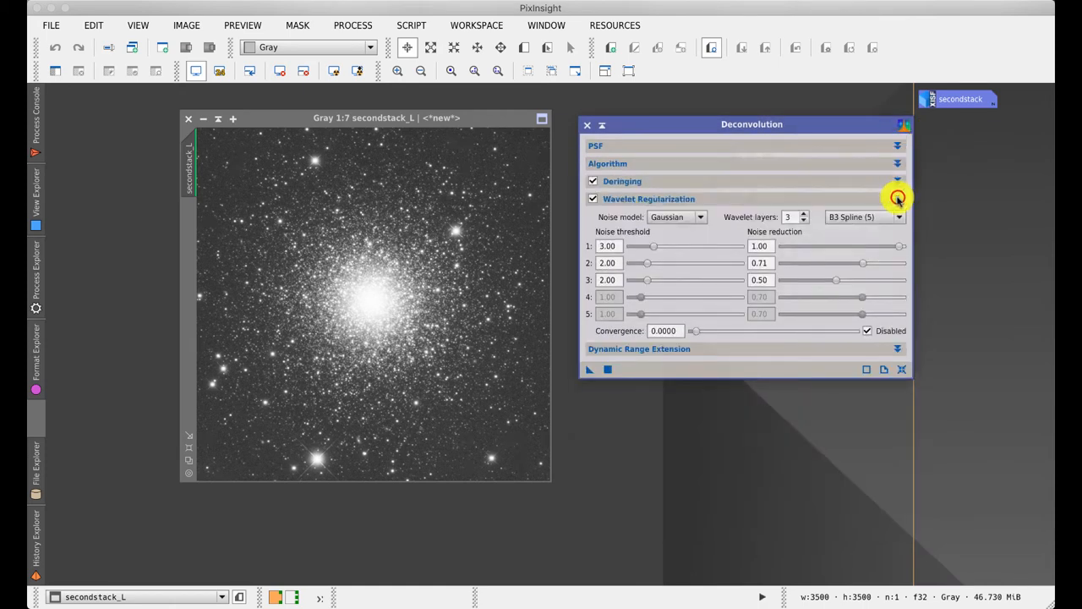
pyautogui.click(898, 199)
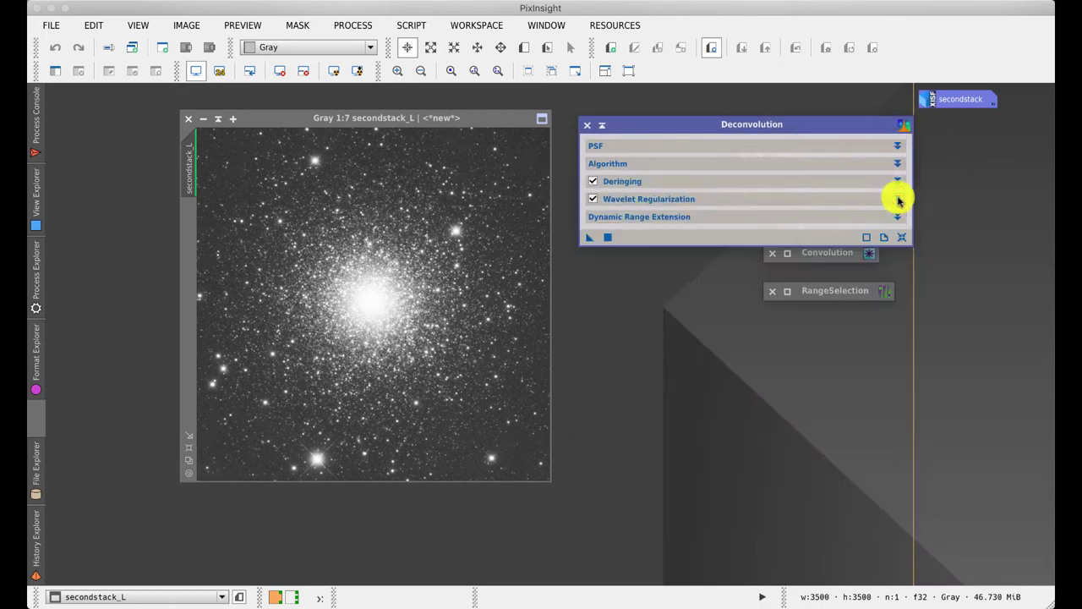
pyautogui.click(898, 145)
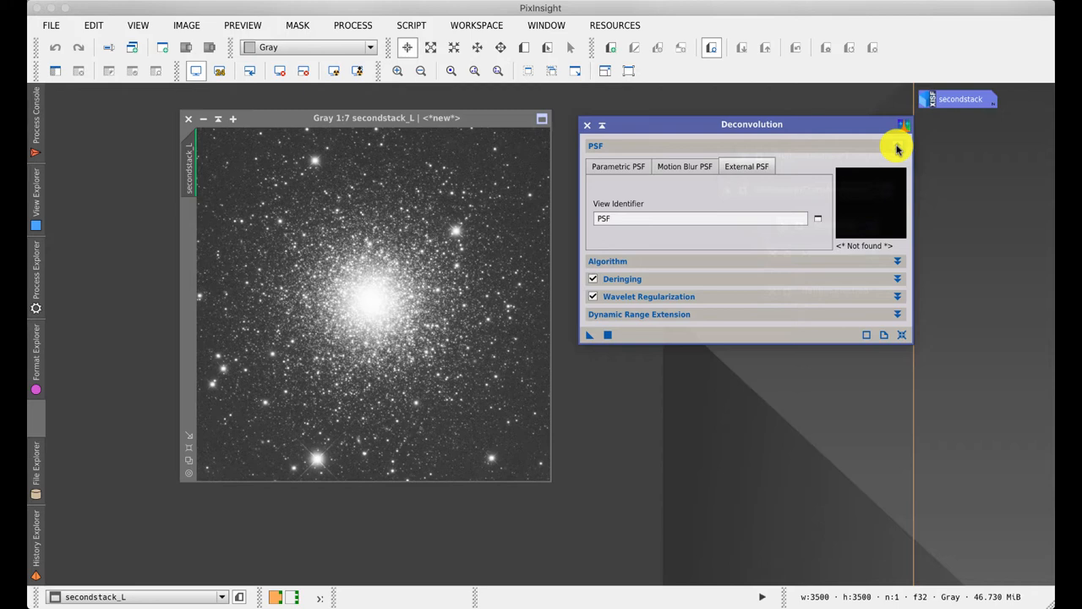
# - Review the Parametric, Motion Blur and External PSF options in turn
pyautogui.click(611, 169)
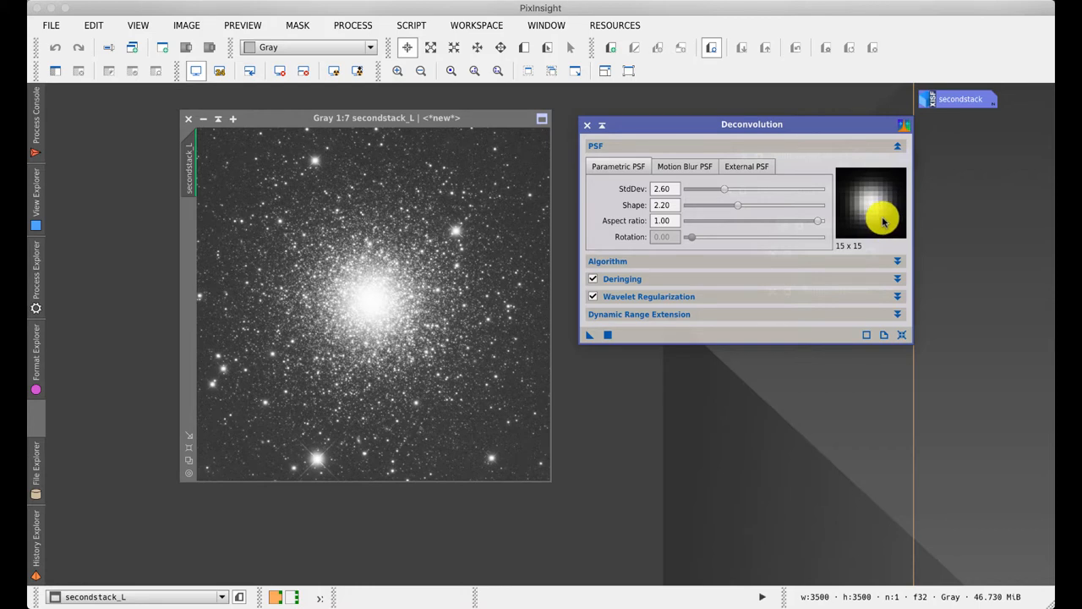
pyautogui.click(684, 165)
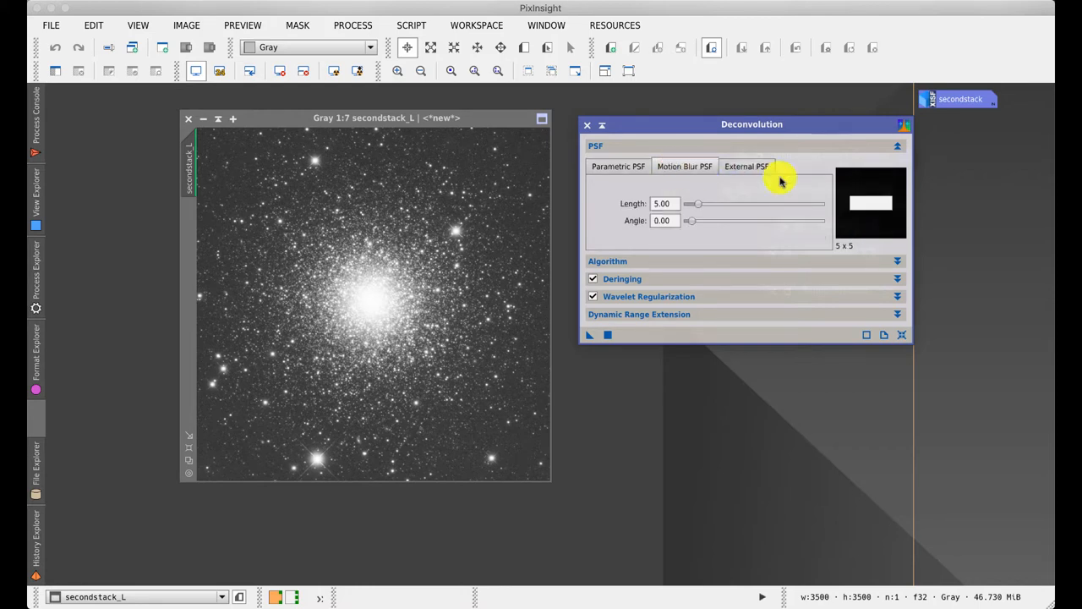
pyautogui.click(746, 167)
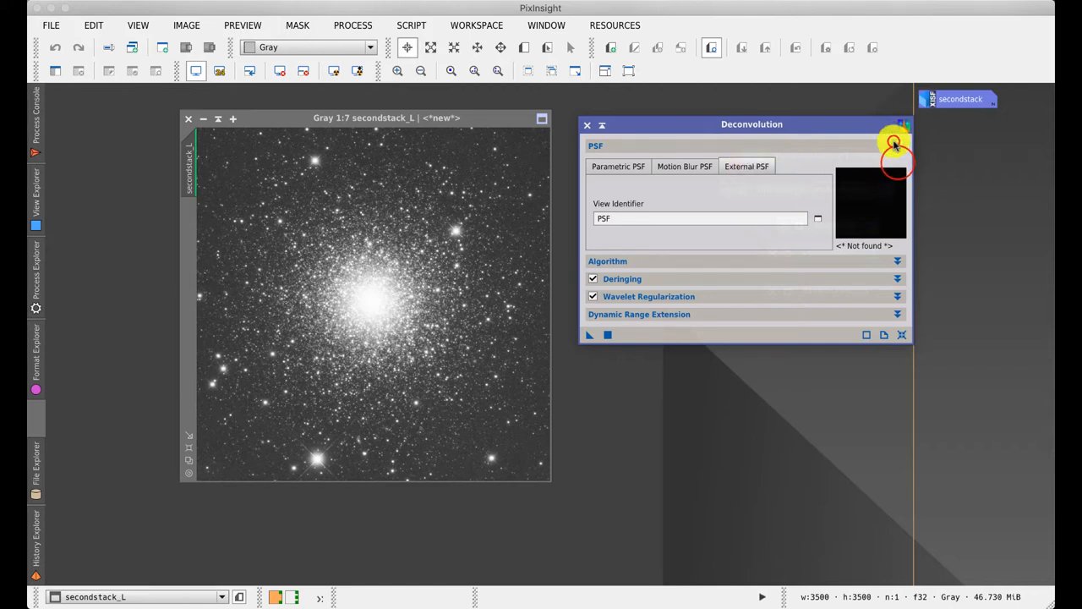
# - Choose Regularized Richardson-Lucy as the deconvolution algorithm, keeping 10 iterations on luminance
pyautogui.click(897, 145)
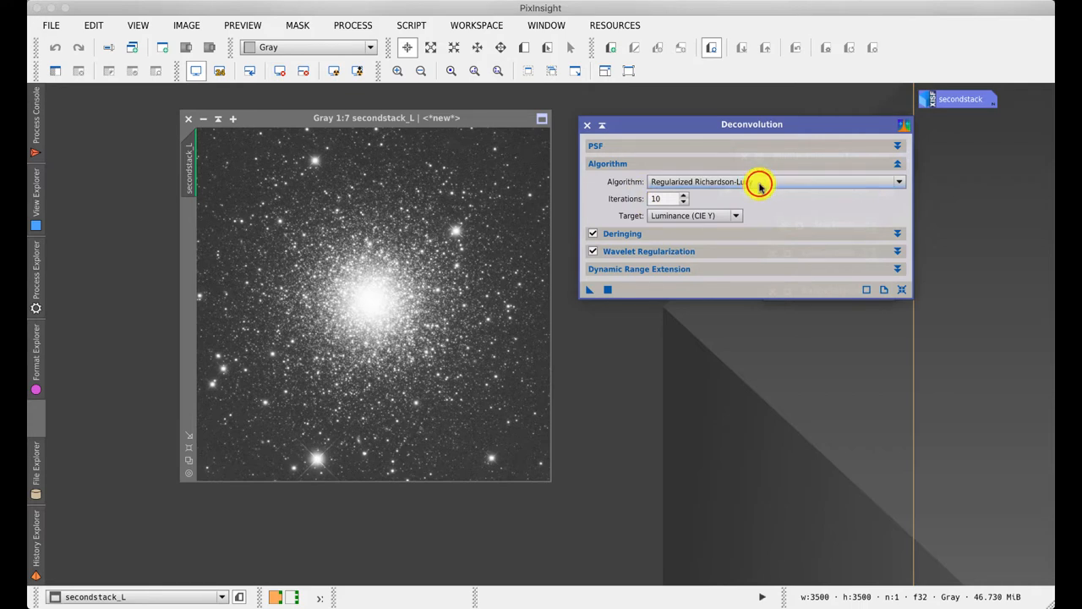
pyautogui.click(759, 183)
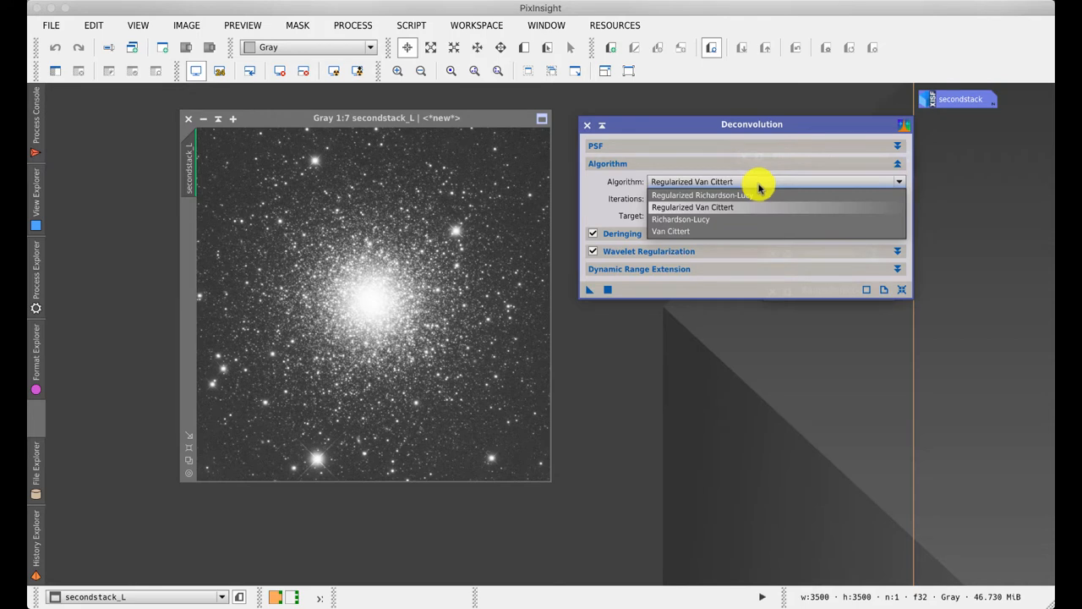
pyautogui.click(759, 195)
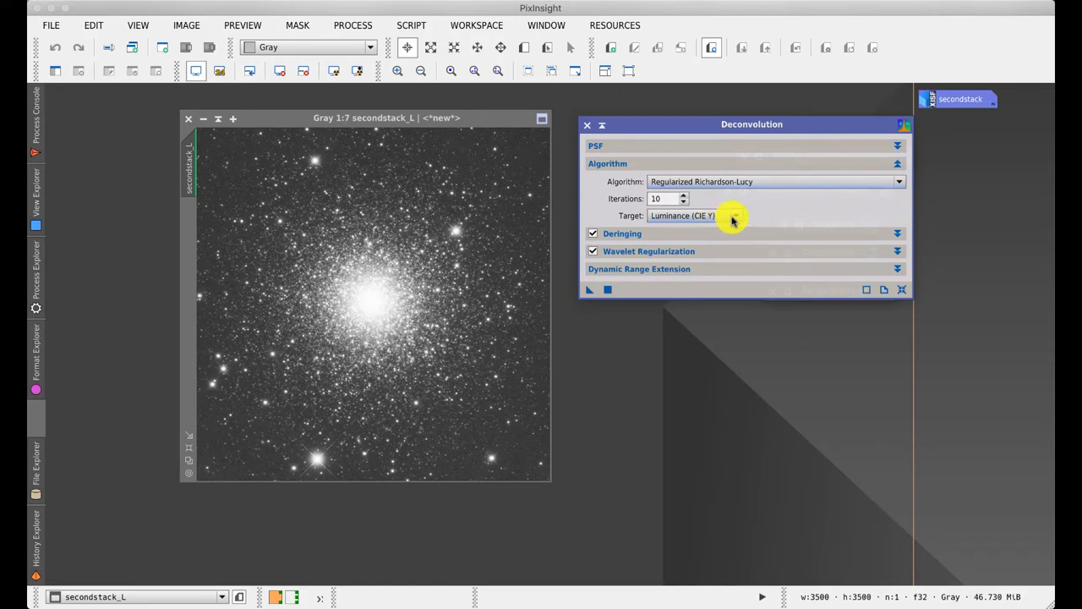
pyautogui.click(897, 164)
# - Enable deringing with the deconvolutionhelper local support mask, then show the wavelet regularization settings
pyautogui.click(897, 181)
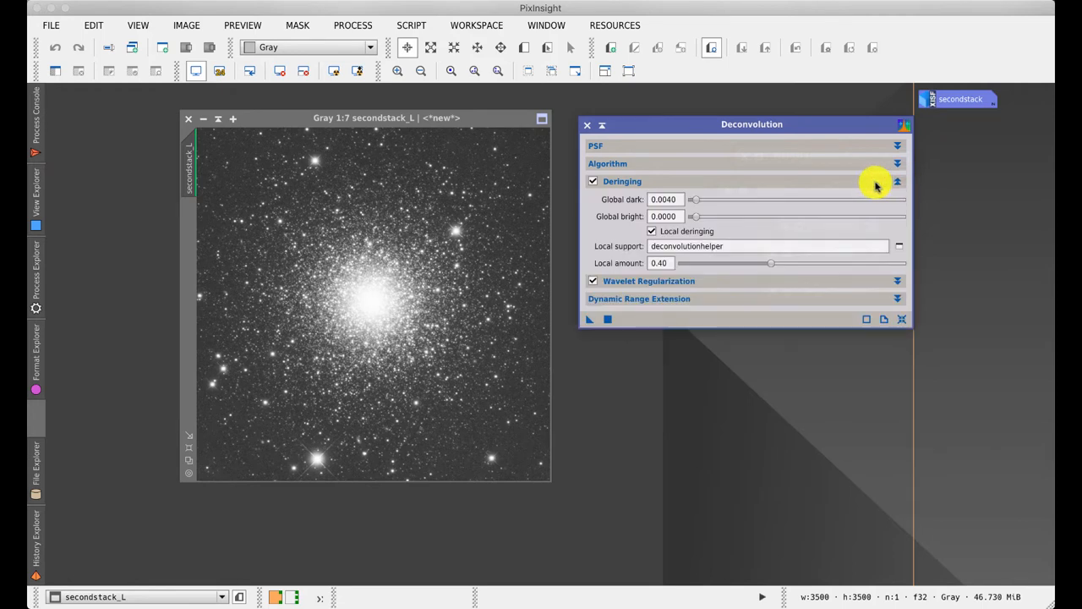
pyautogui.click(591, 183)
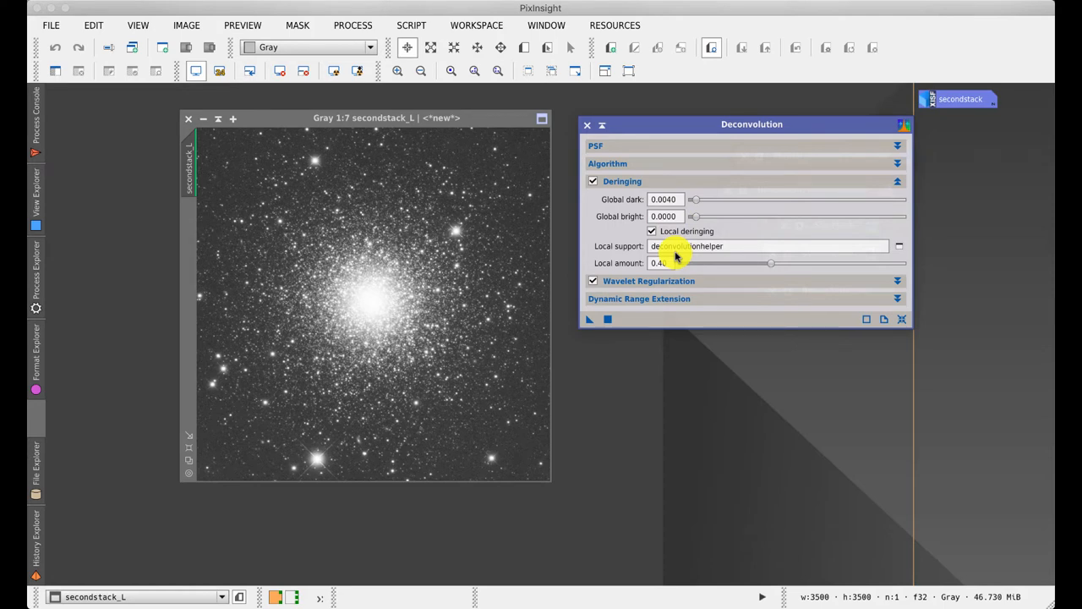
pyautogui.click(680, 245)
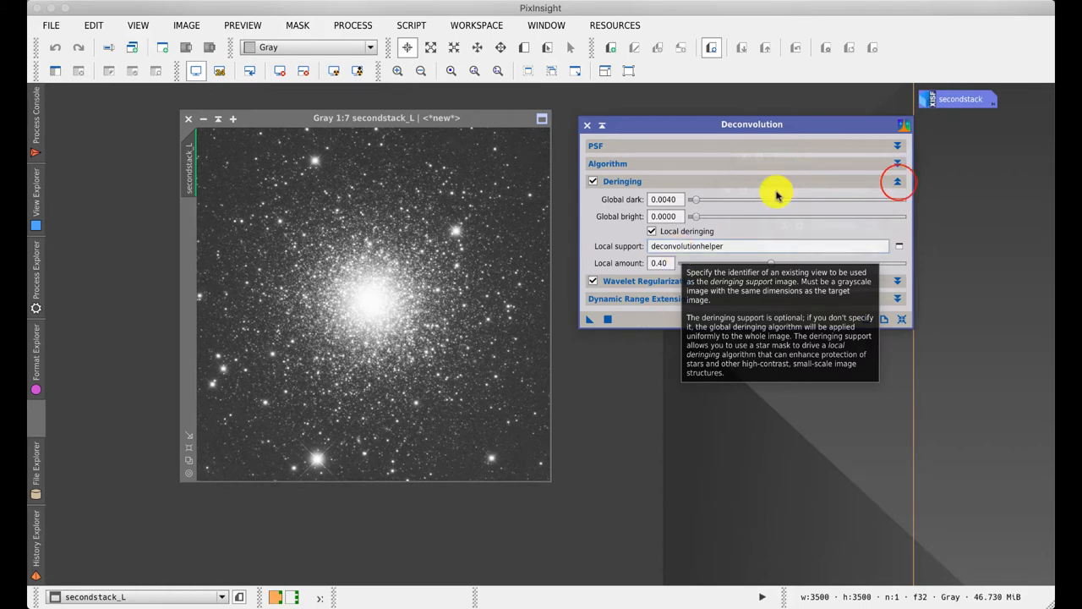
pyautogui.click(897, 180)
pyautogui.click(896, 200)
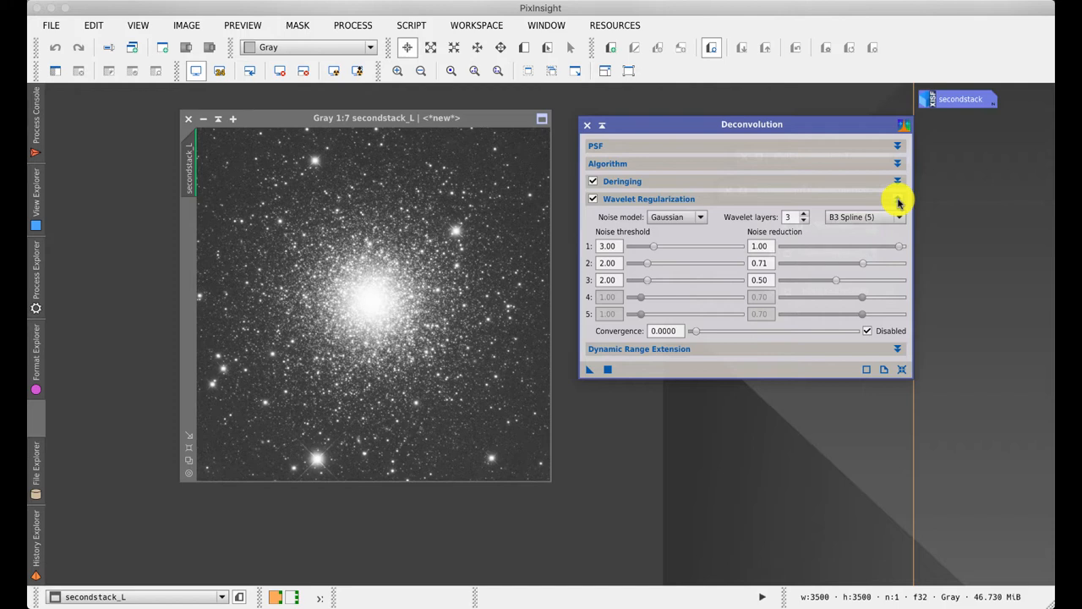
# - Reset Deconvolution to defaults and turn wavelet regularization off, expanding the other sections
pyautogui.click(901, 369)
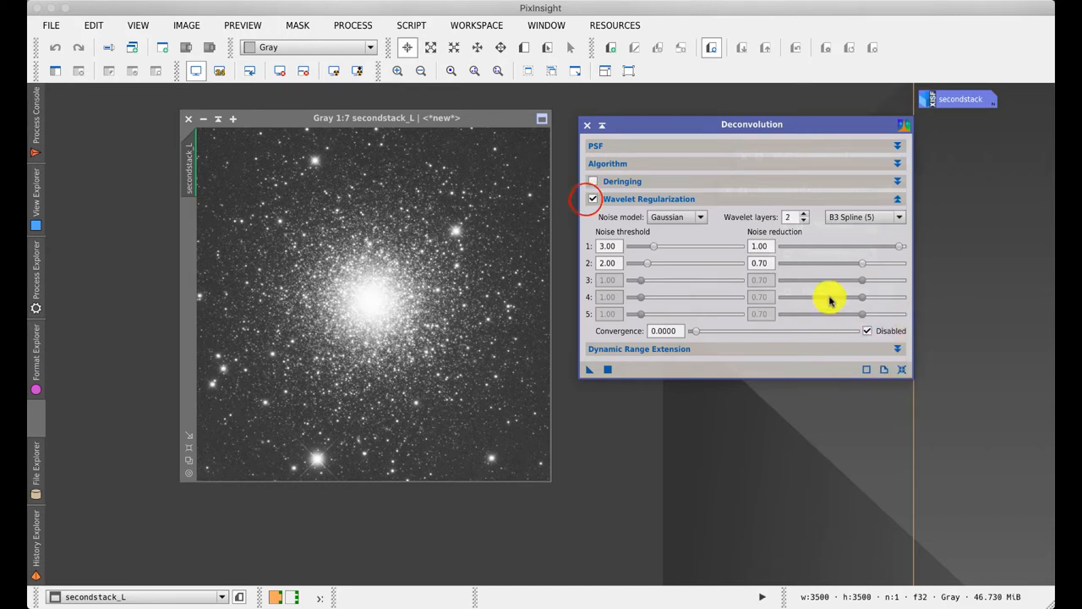
pyautogui.click(593, 198)
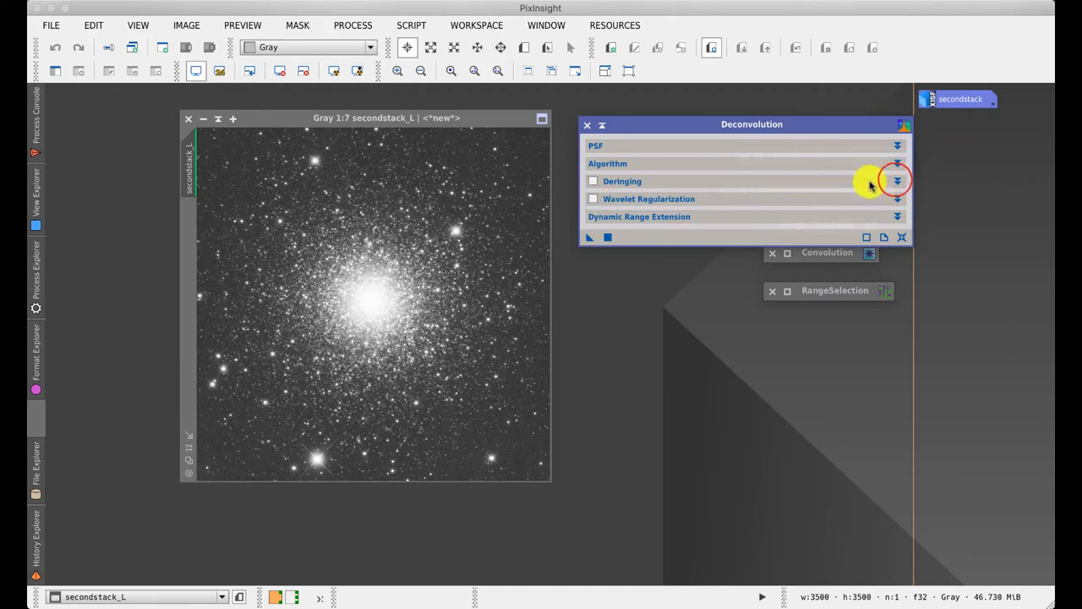
pyautogui.click(897, 181)
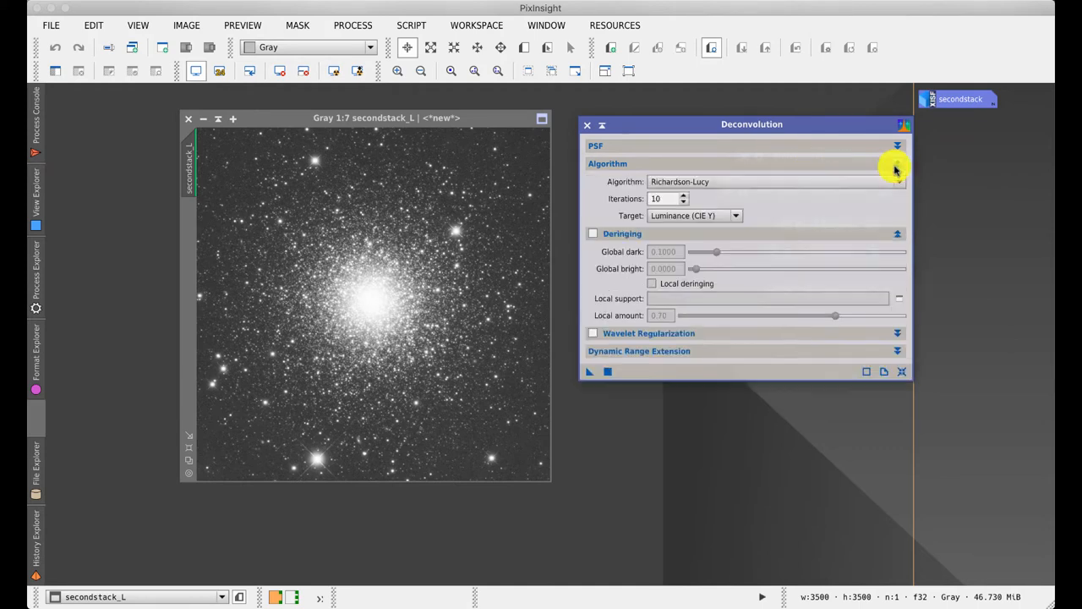
pyautogui.click(897, 146)
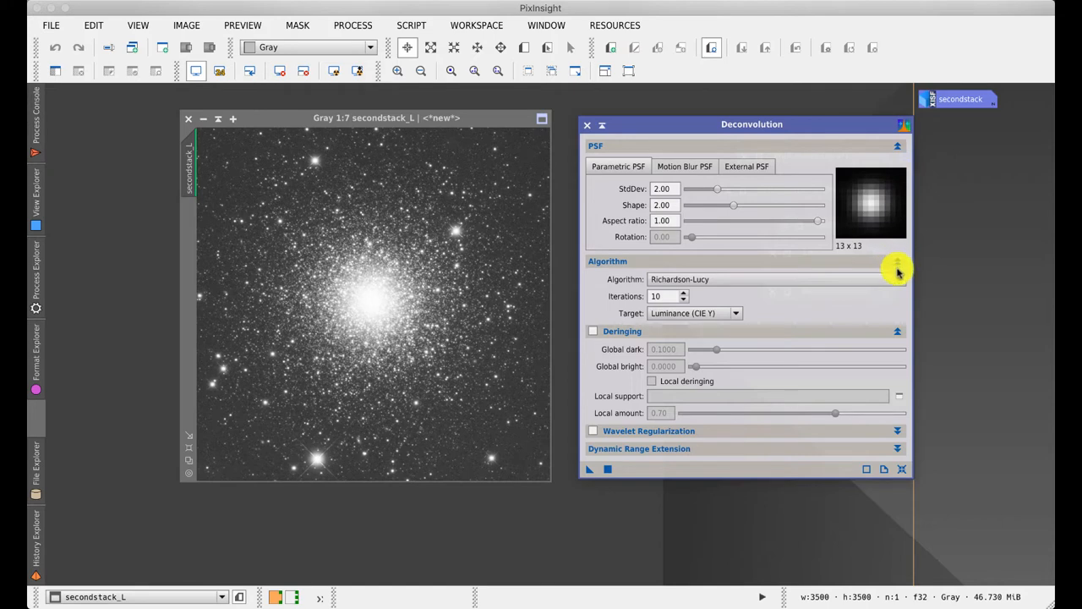
# - Fold the sections away and set the PSF source to an external image
pyautogui.click(897, 431)
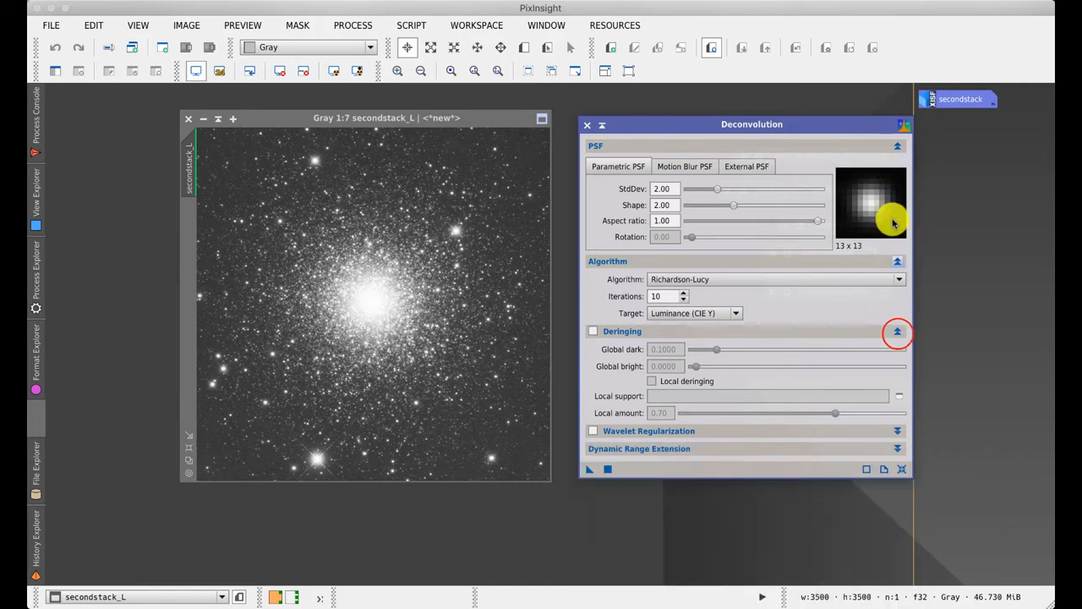
pyautogui.click(897, 330)
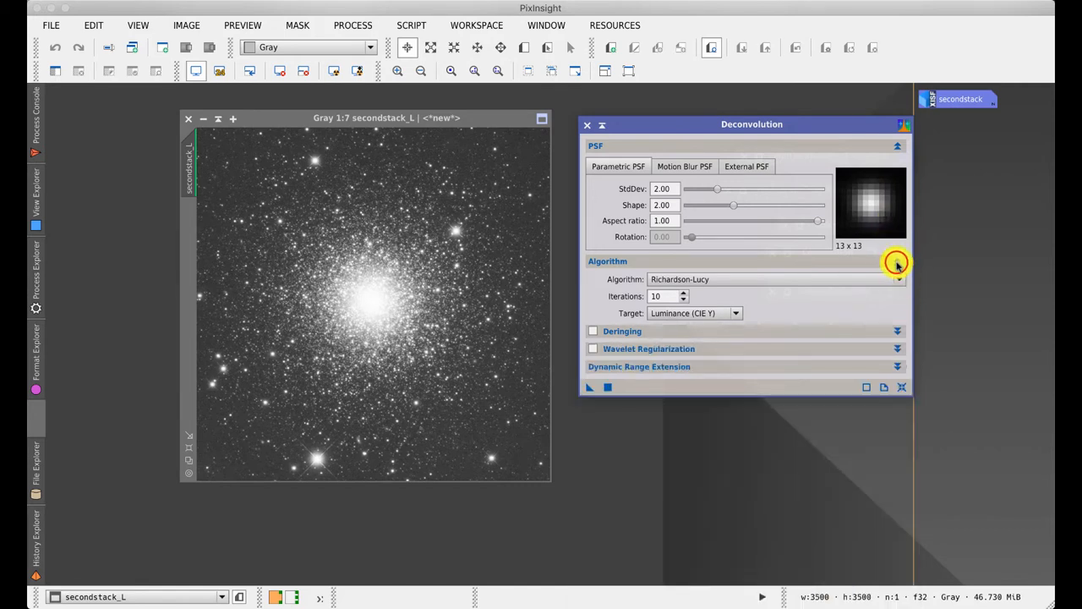
pyautogui.click(898, 261)
pyautogui.click(748, 166)
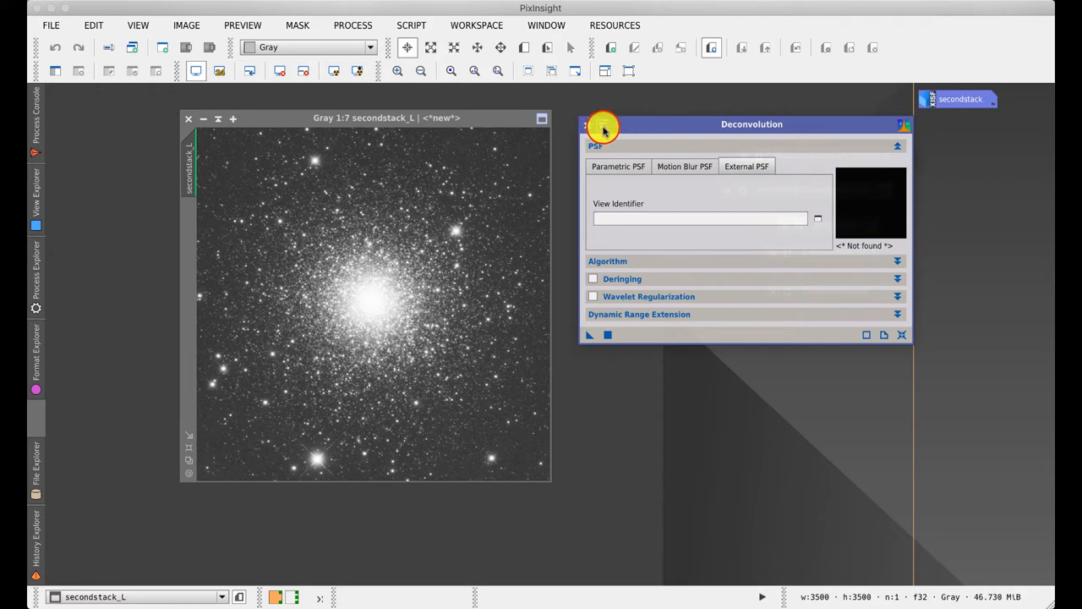
# - Shade Deconvolution and open DynamicPSF from Process > Image, arranged beside the cluster image
pyautogui.click(603, 129)
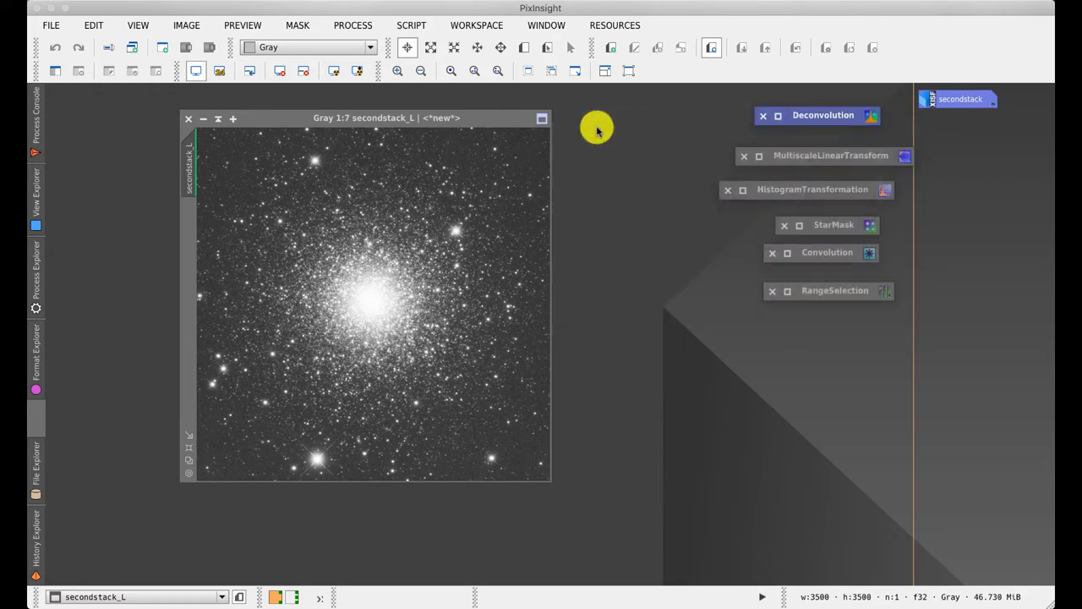
pyautogui.click(354, 25)
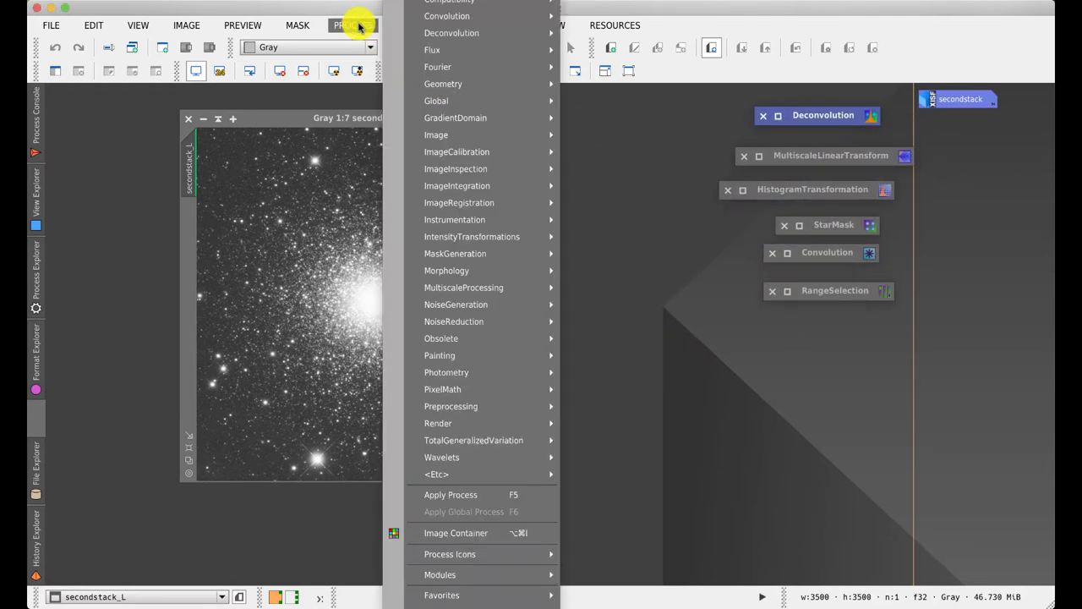
pyautogui.moveTo(456, 135)
pyautogui.click(620, 154)
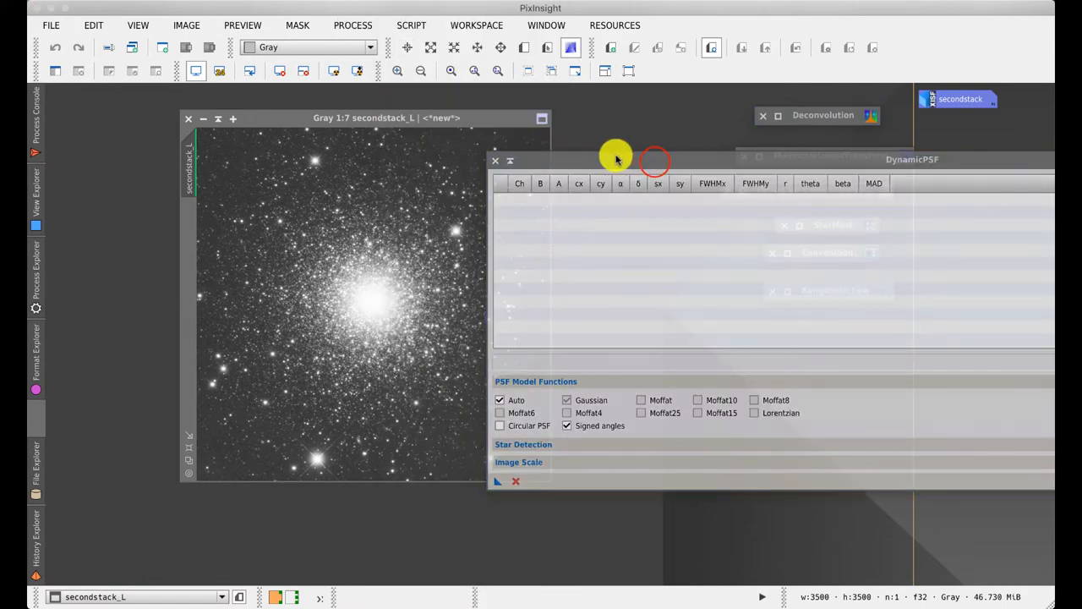
pyautogui.moveTo(656, 159); pyautogui.dragTo(325, 155)
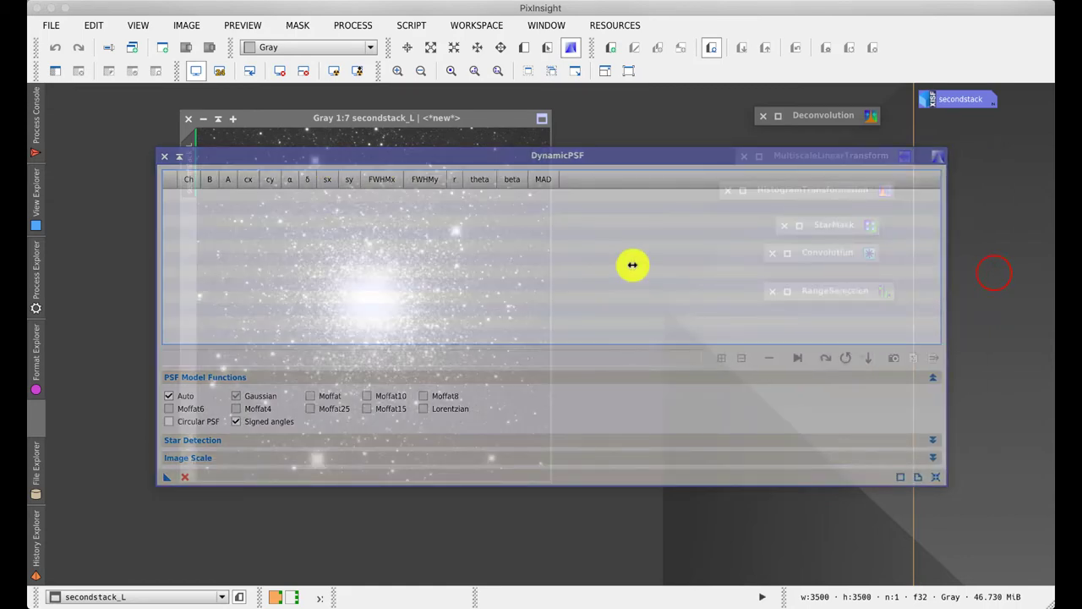
pyautogui.moveTo(994, 272); pyautogui.dragTo(670, 262)
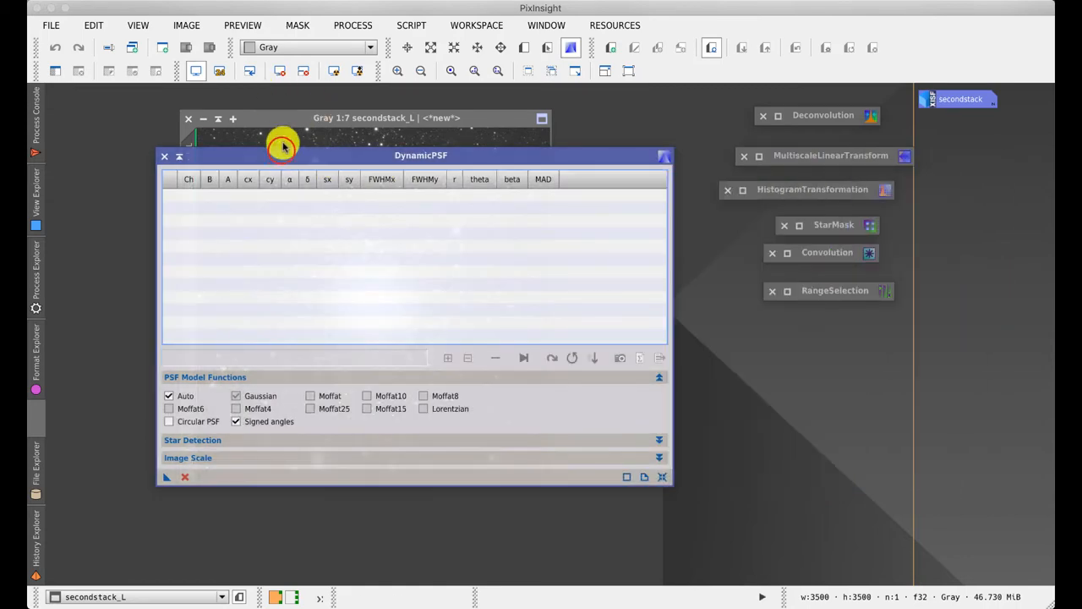
pyautogui.moveTo(284, 154); pyautogui.dragTo(610, 174)
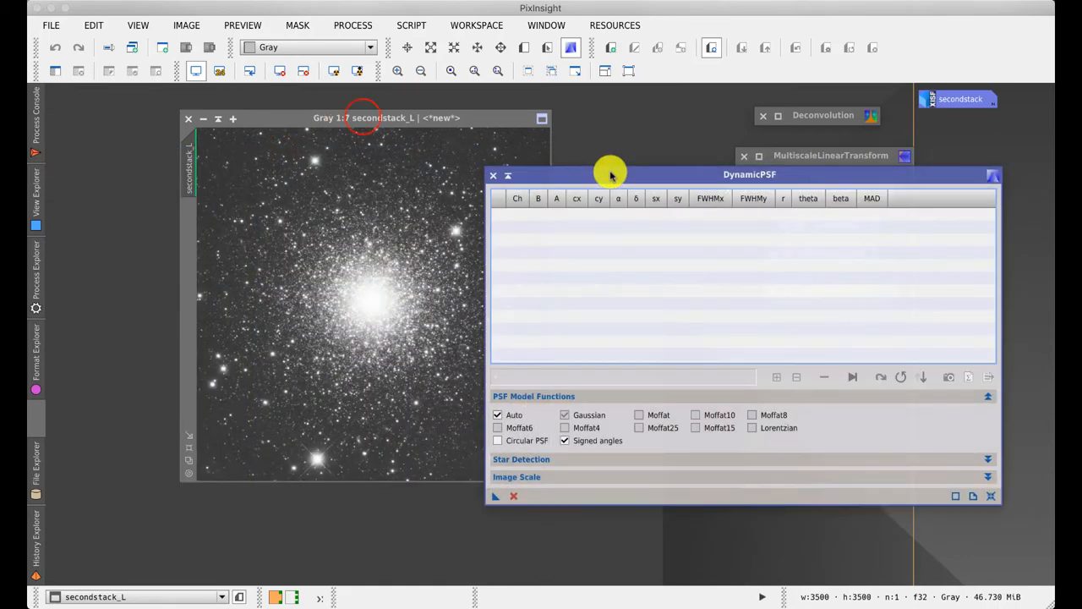
pyautogui.moveTo(365, 117); pyautogui.dragTo(236, 102)
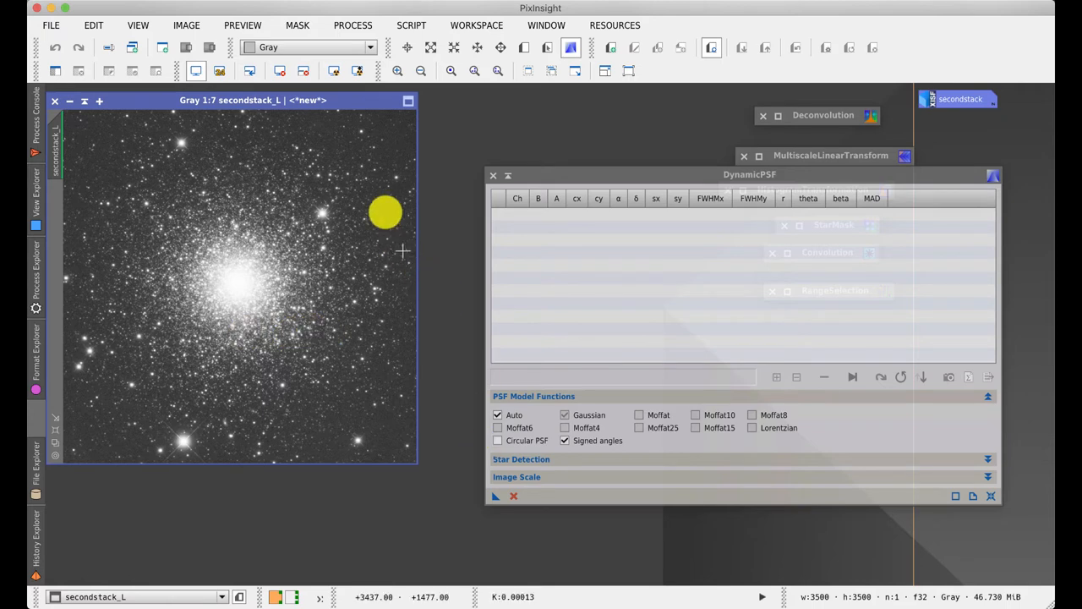
# - Sample stars around the image edges and lower half with DynamicPSF
pyautogui.click(360, 131)
pyautogui.click(395, 178)
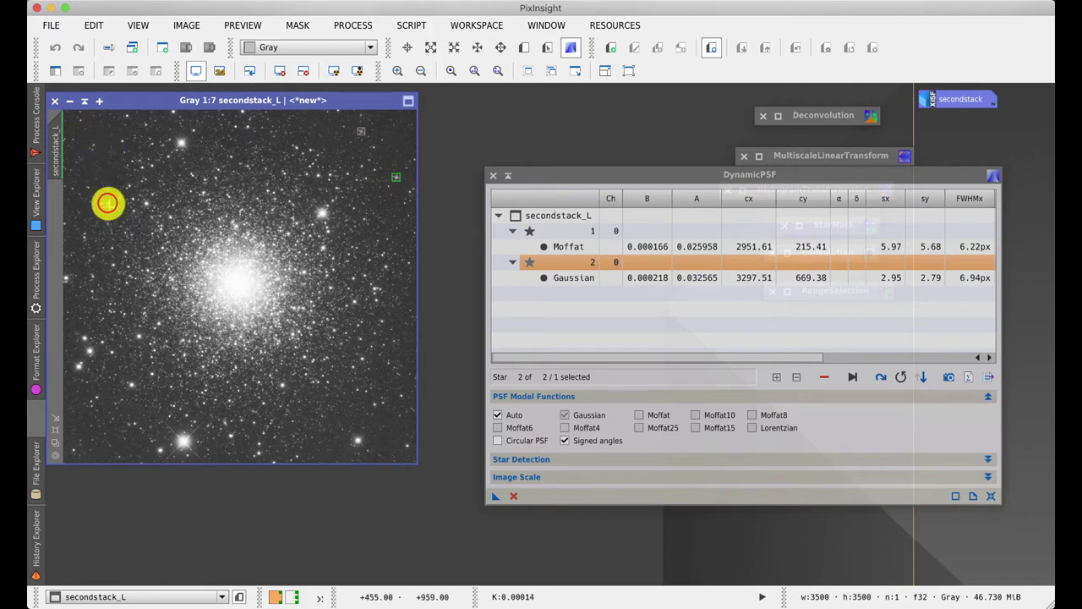
pyautogui.click(108, 204)
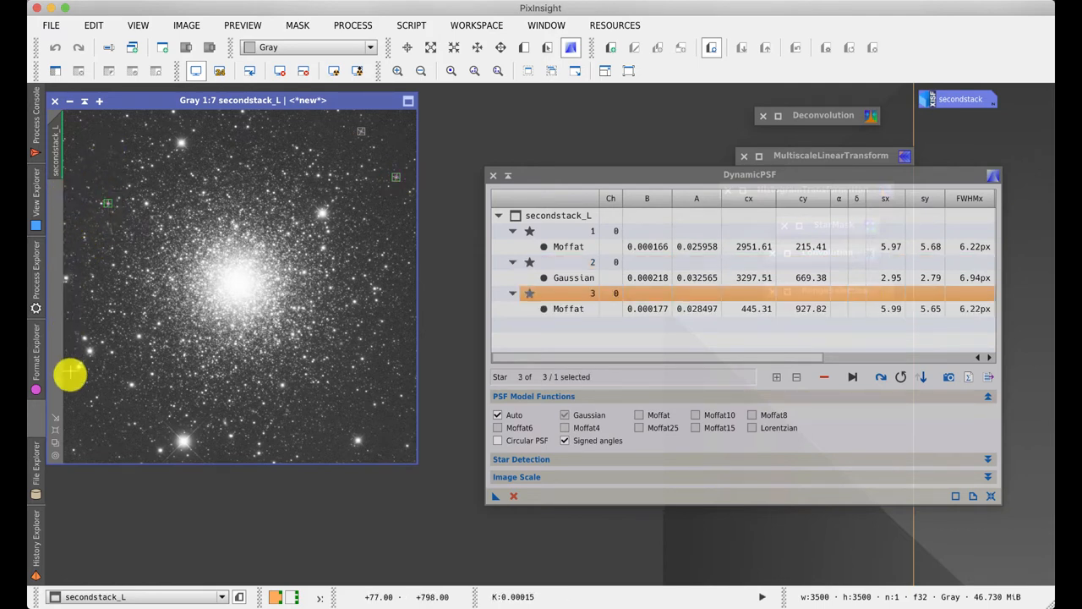
pyautogui.moveTo(95, 393); pyautogui.dragTo(97, 393)
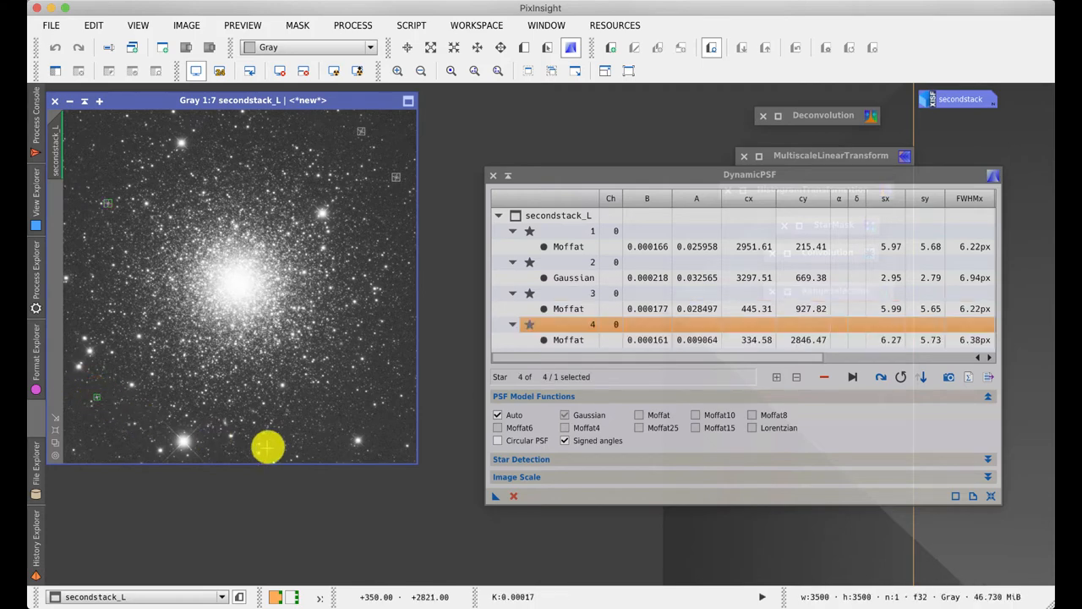
pyautogui.click(258, 452)
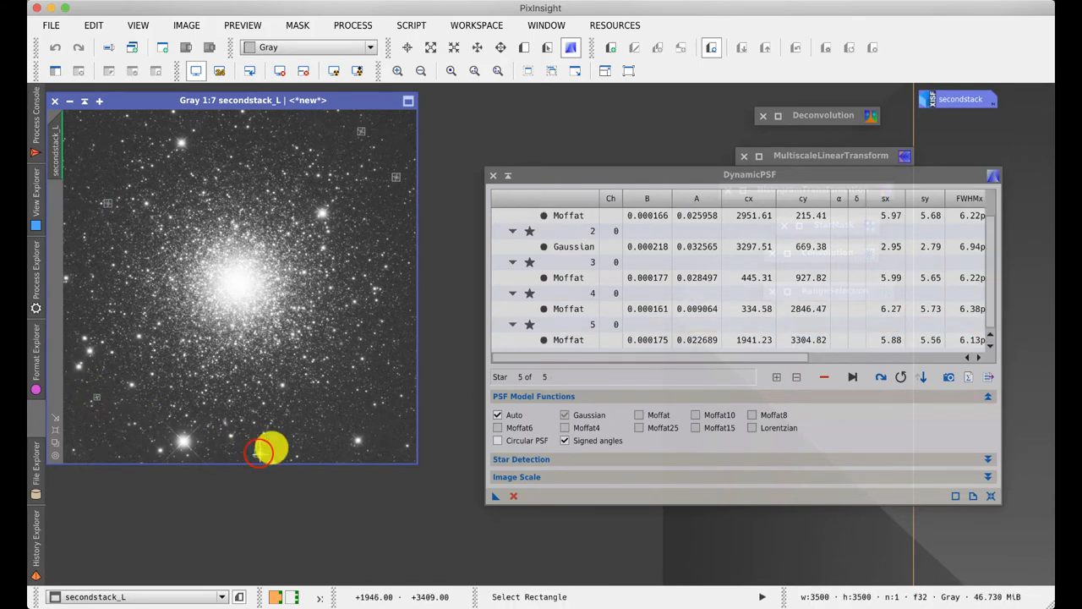
pyautogui.click(258, 452)
pyautogui.click(372, 404)
pyautogui.click(401, 395)
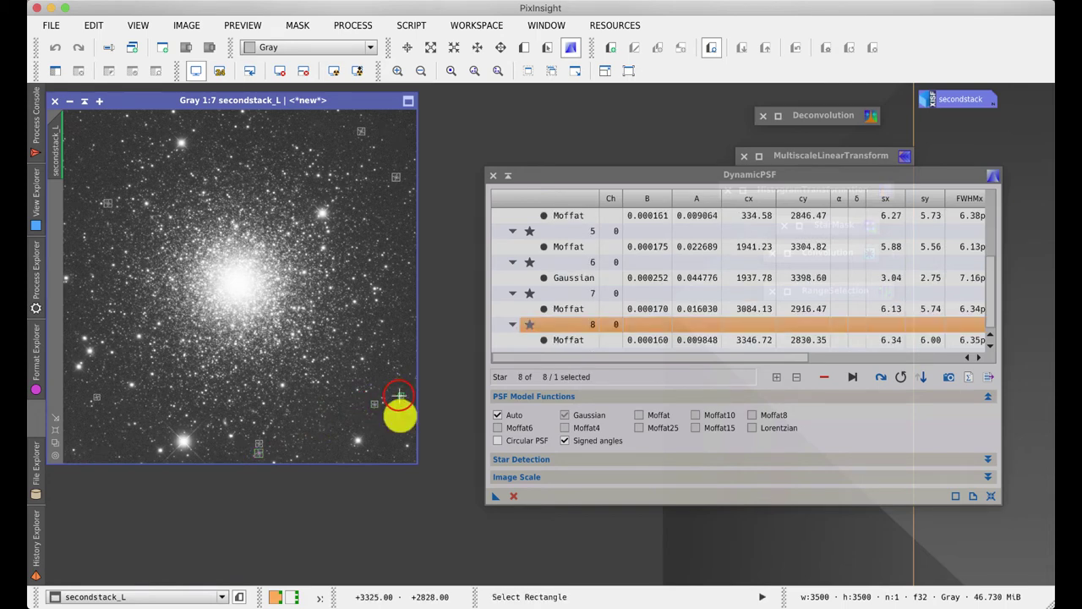
pyautogui.click(405, 446)
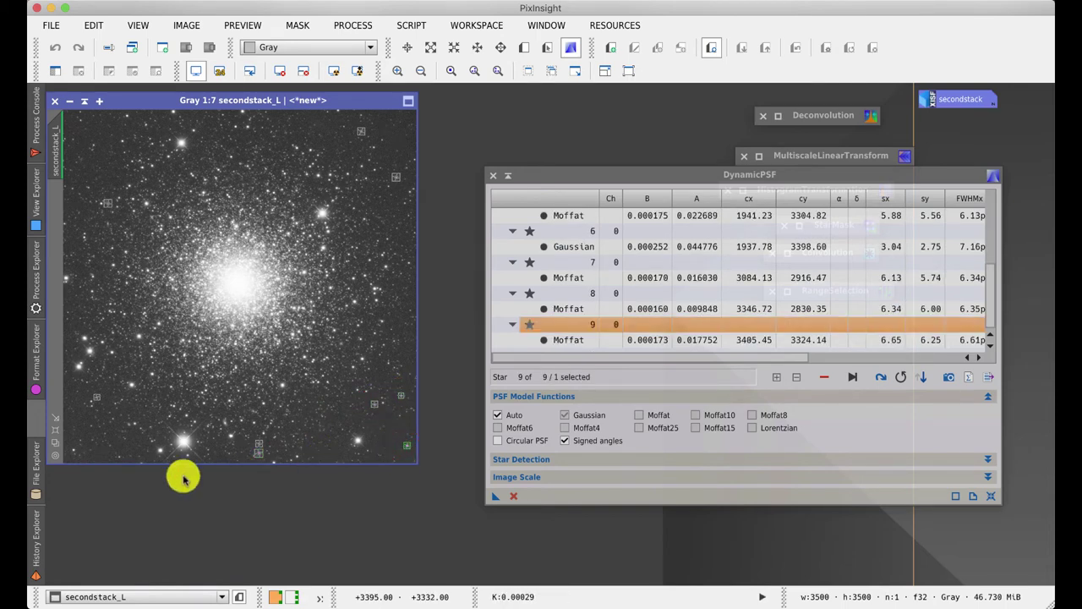
pyautogui.click(71, 449)
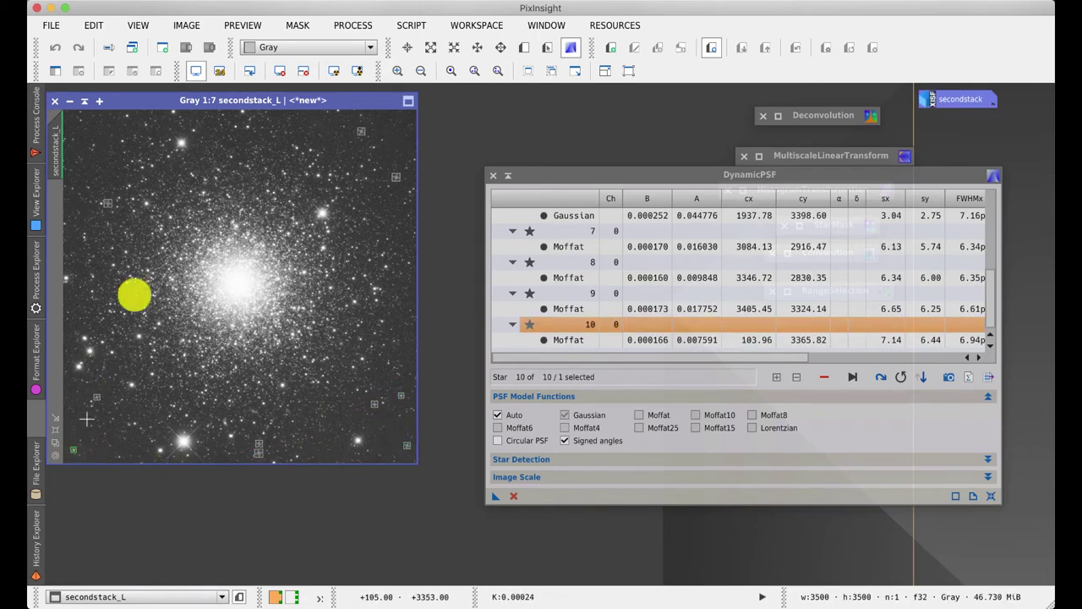
# - Sample stars right of the core, along the top edge and in the top left
pyautogui.click(383, 267)
pyautogui.click(363, 273)
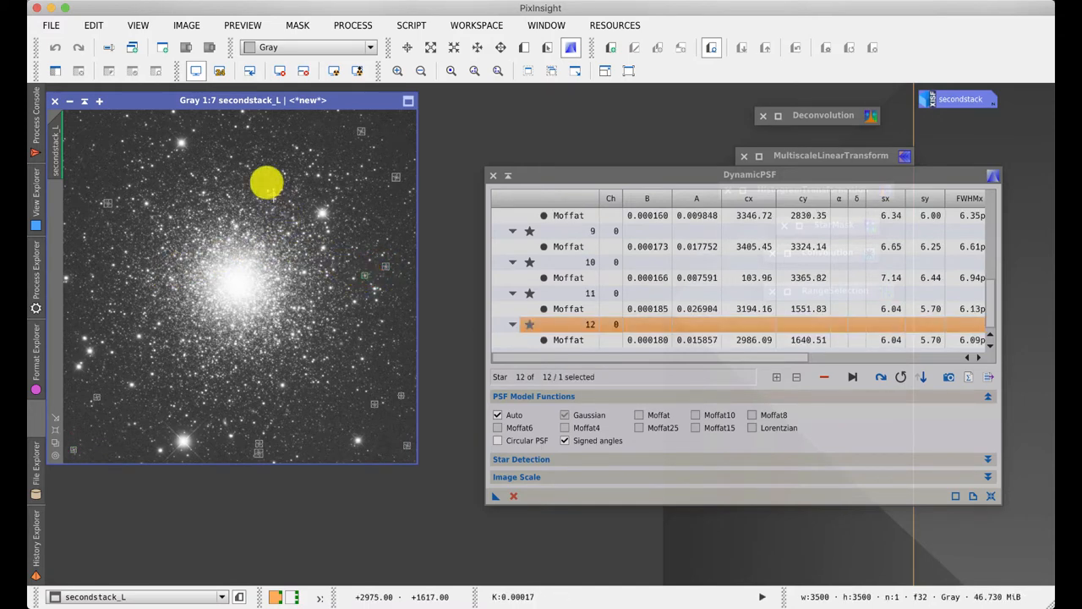
pyautogui.click(245, 127)
pyautogui.click(235, 128)
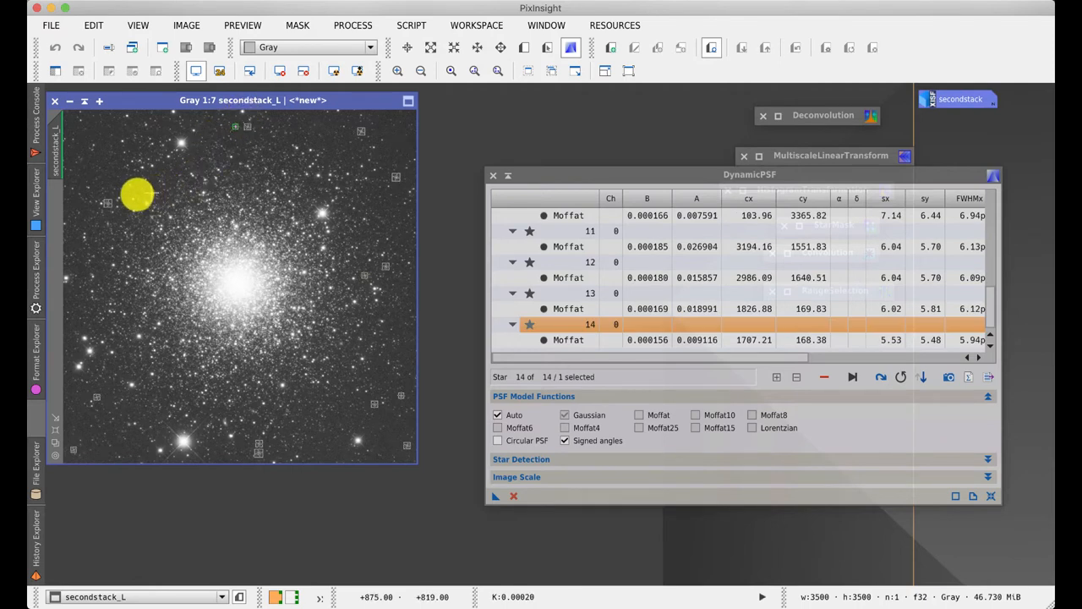
pyautogui.click(128, 184)
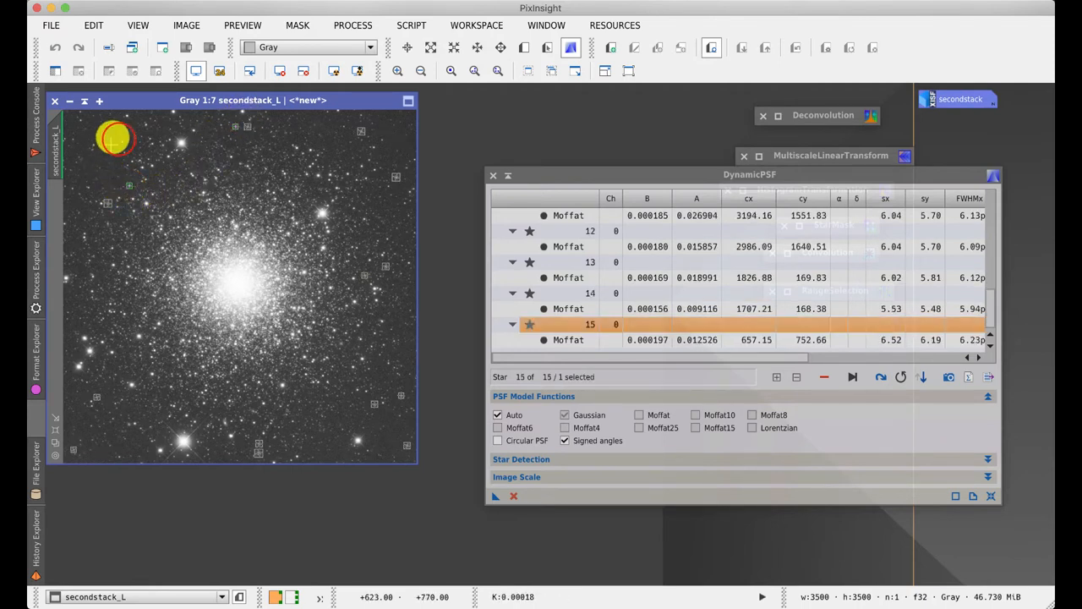
pyautogui.click(123, 137)
pyautogui.click(127, 115)
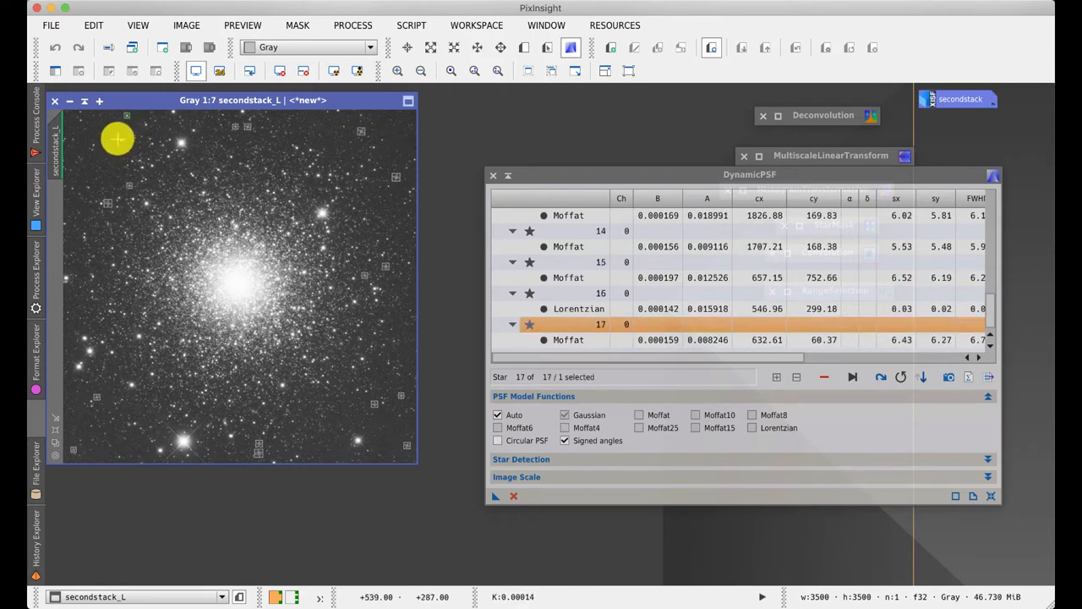
pyautogui.click(115, 140)
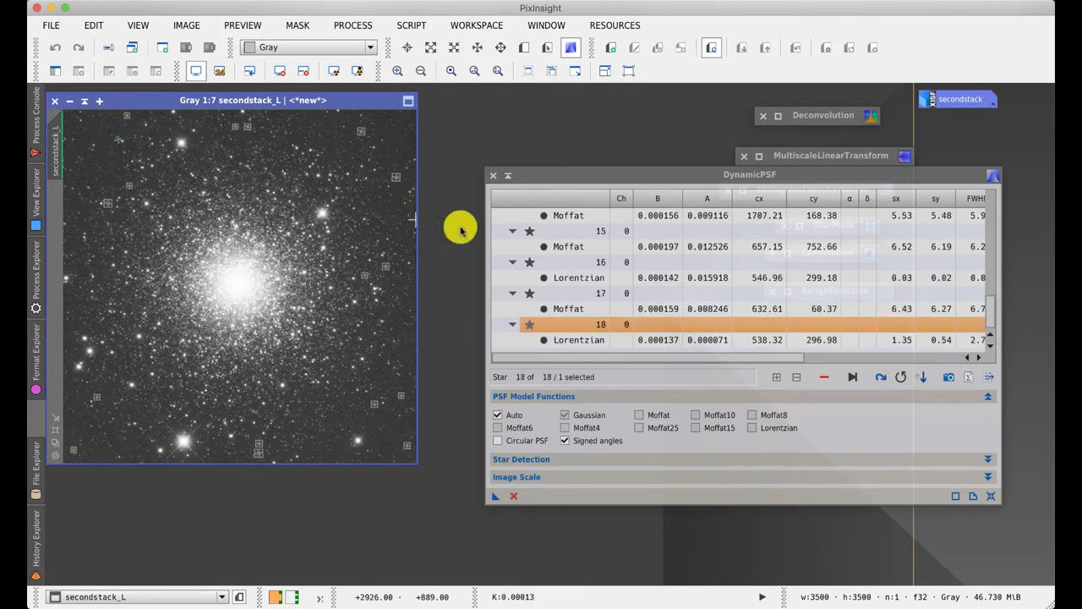
# - Delete the three poor Lorentzian fits and sample a replacement star, leaving 16 stars
pyautogui.click(824, 376)
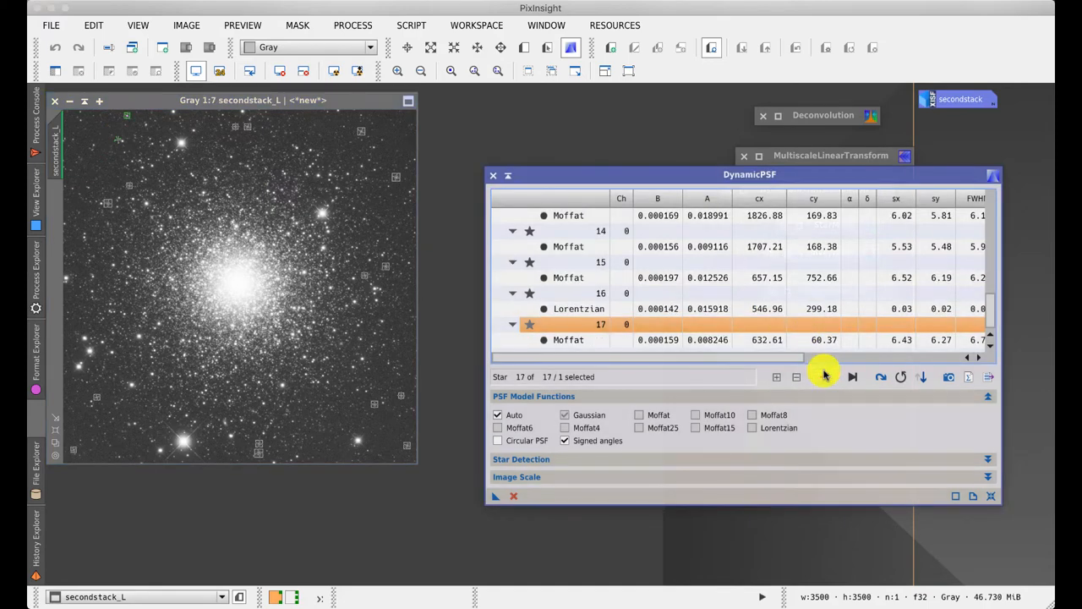
pyautogui.click(822, 376)
pyautogui.click(824, 378)
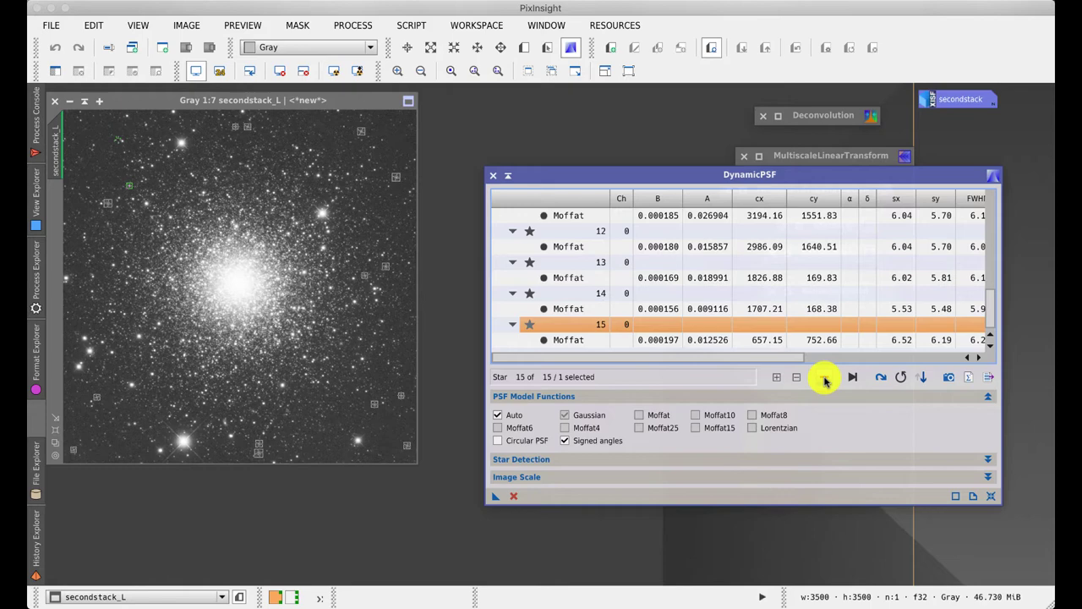
pyautogui.click(123, 141)
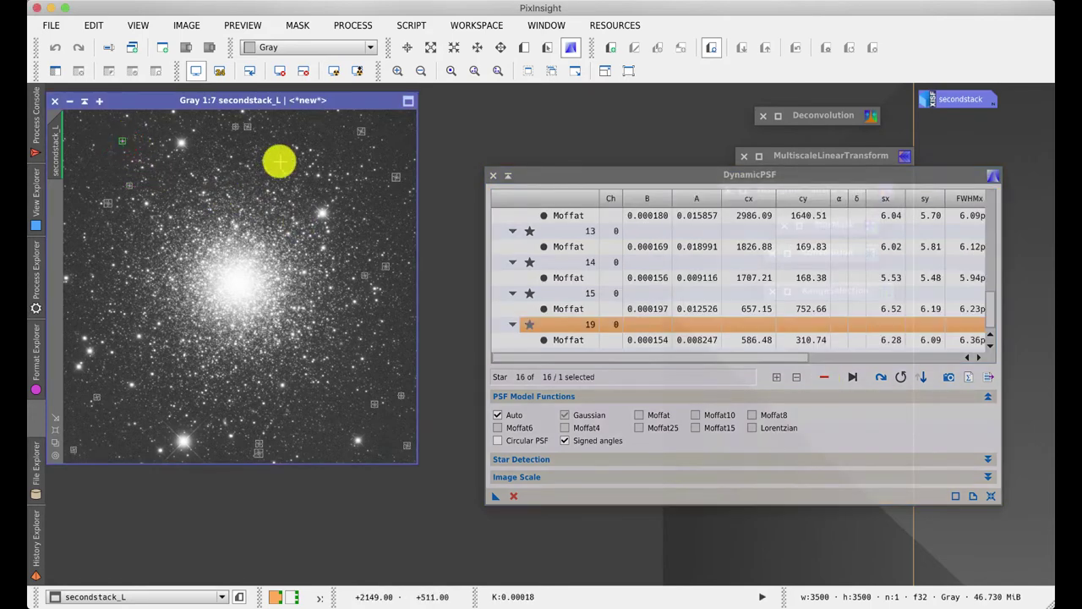
# - Zoom to 1:2 and sample stars down the left side and along the bottom
pyautogui.click(471, 74)
pyautogui.moveTo(245, 456); pyautogui.dragTo(105, 457)
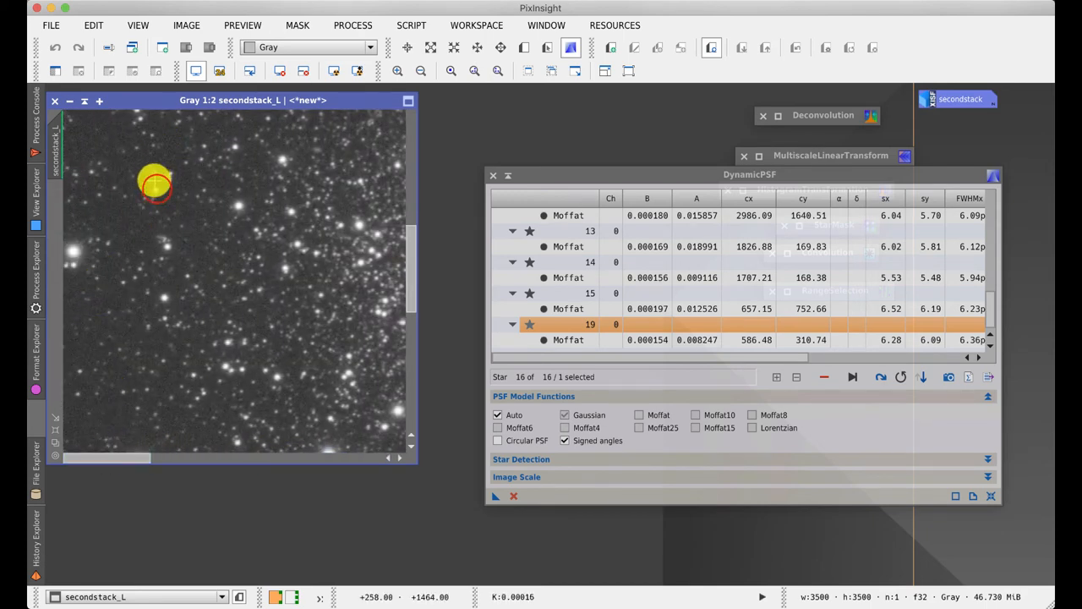
pyautogui.click(154, 184)
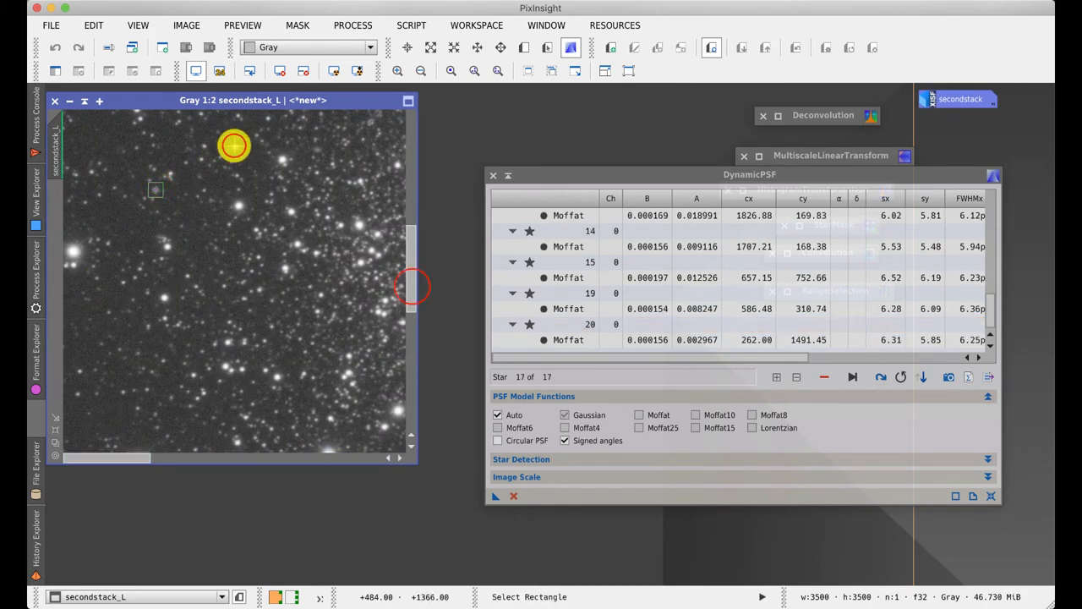
pyautogui.click(234, 145)
pyautogui.moveTo(410, 288); pyautogui.dragTo(410, 360)
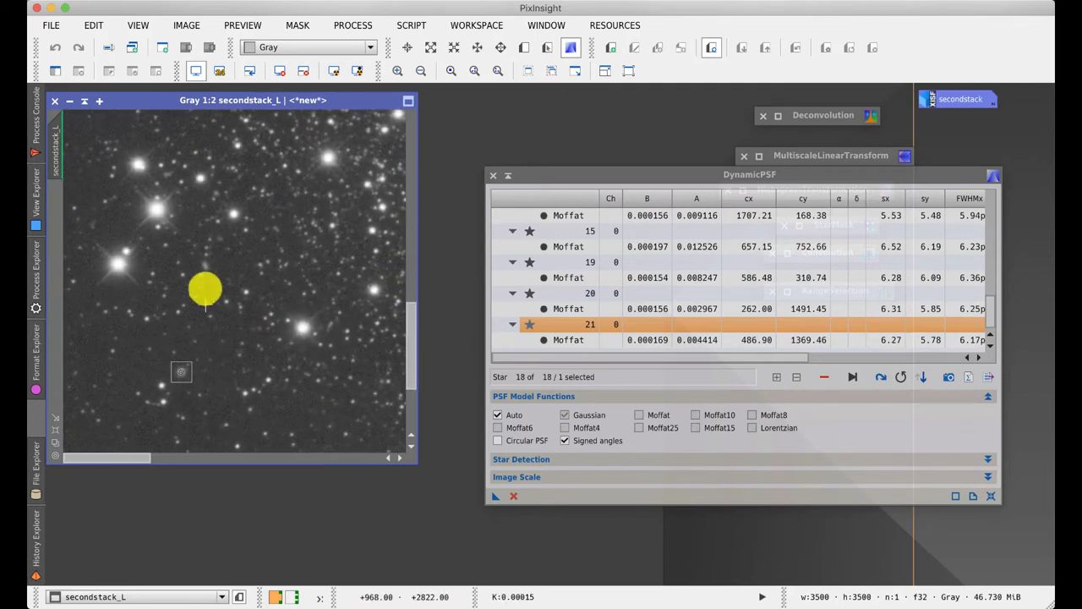
pyautogui.click(234, 212)
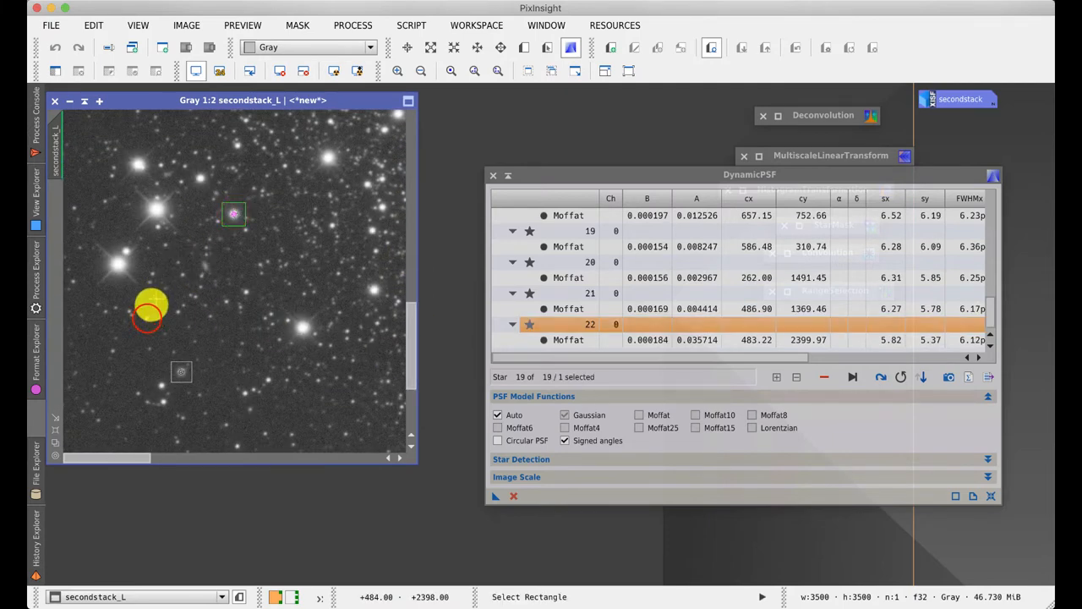
pyautogui.click(151, 308)
pyautogui.click(159, 386)
pyautogui.moveTo(127, 457); pyautogui.dragTo(211, 458)
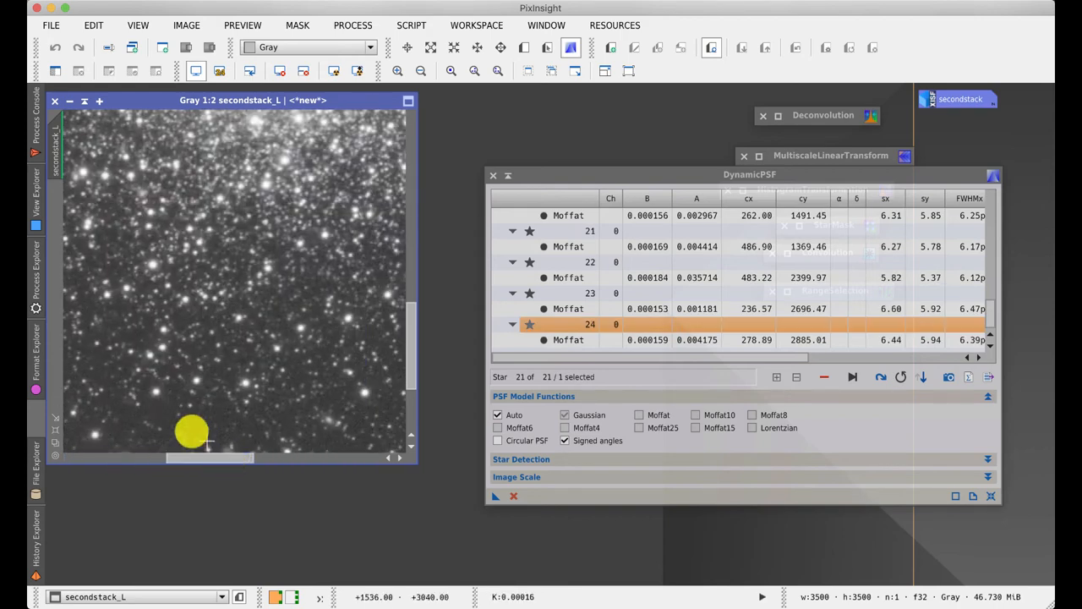
pyautogui.click(152, 390)
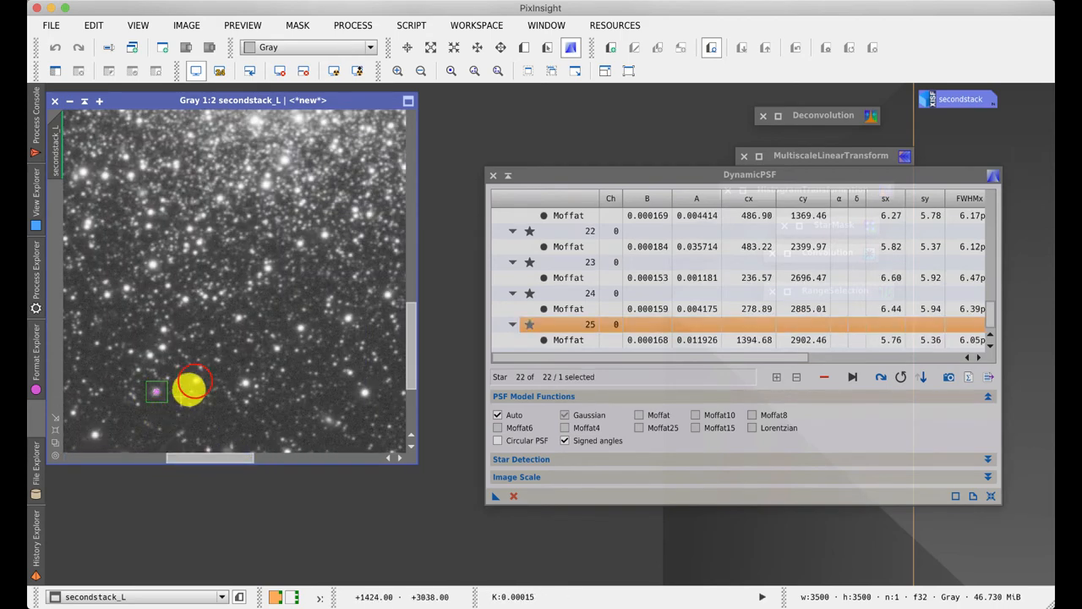
pyautogui.click(195, 382)
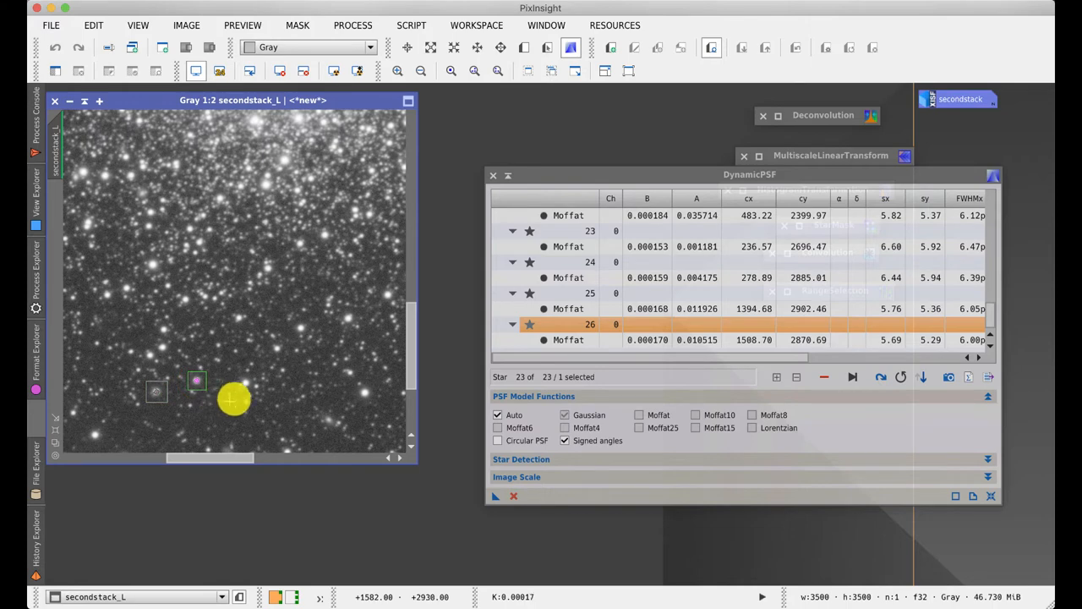
pyautogui.click(362, 392)
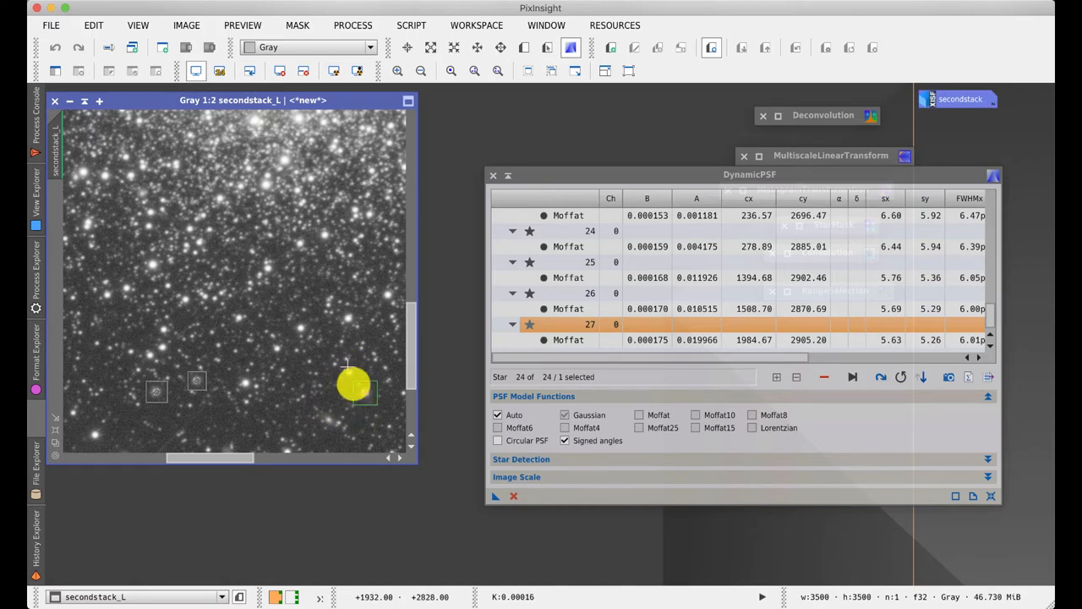
pyautogui.moveTo(201, 457); pyautogui.dragTo(292, 457)
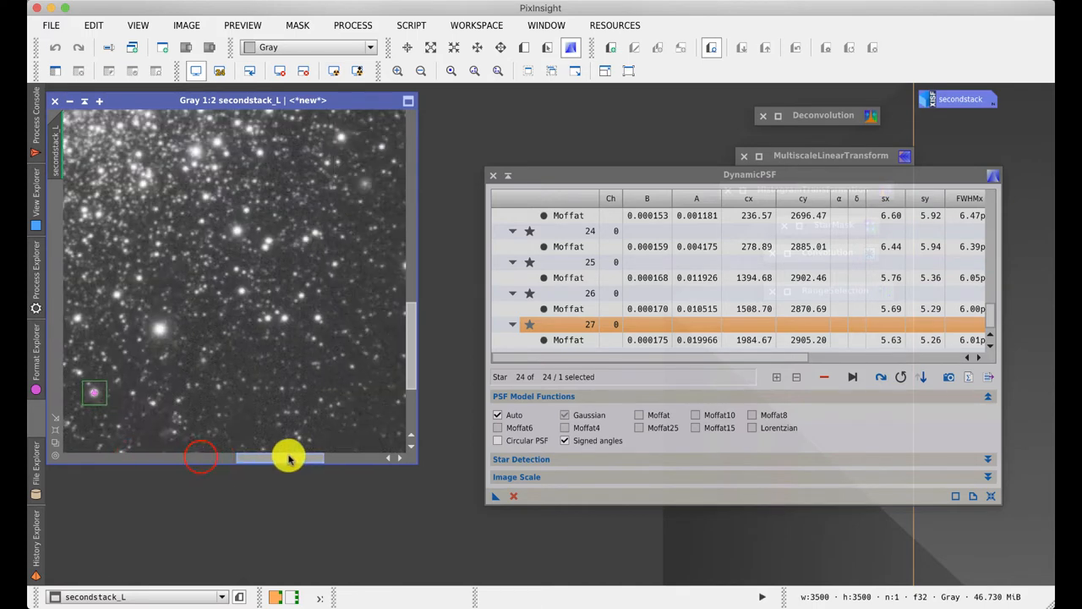
# - Sample stars across the right side, top edge and centre of the field
pyautogui.click(327, 345)
pyautogui.click(360, 349)
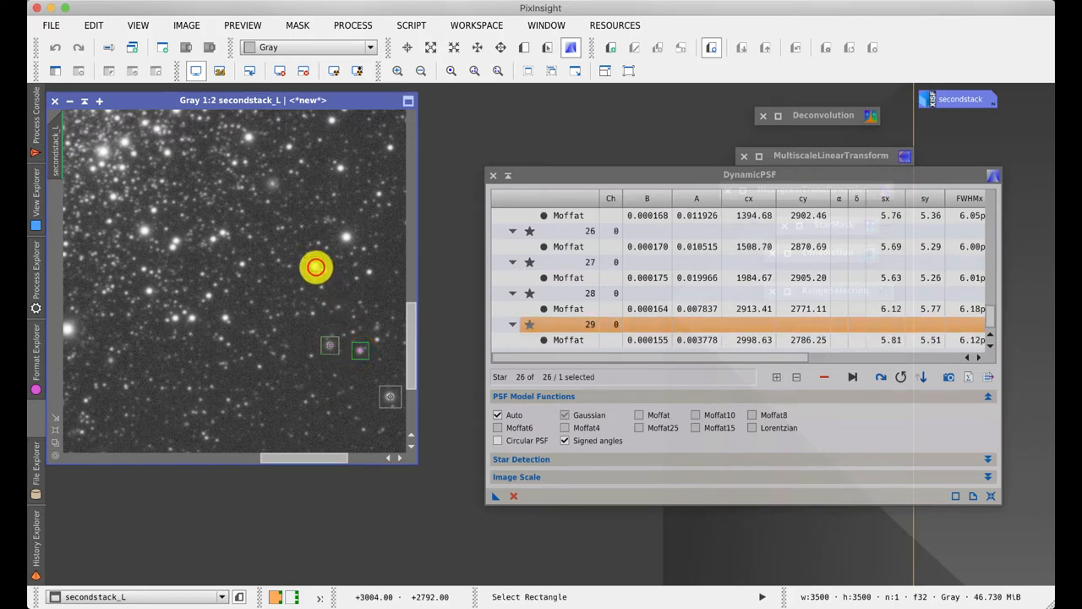
pyautogui.click(314, 265)
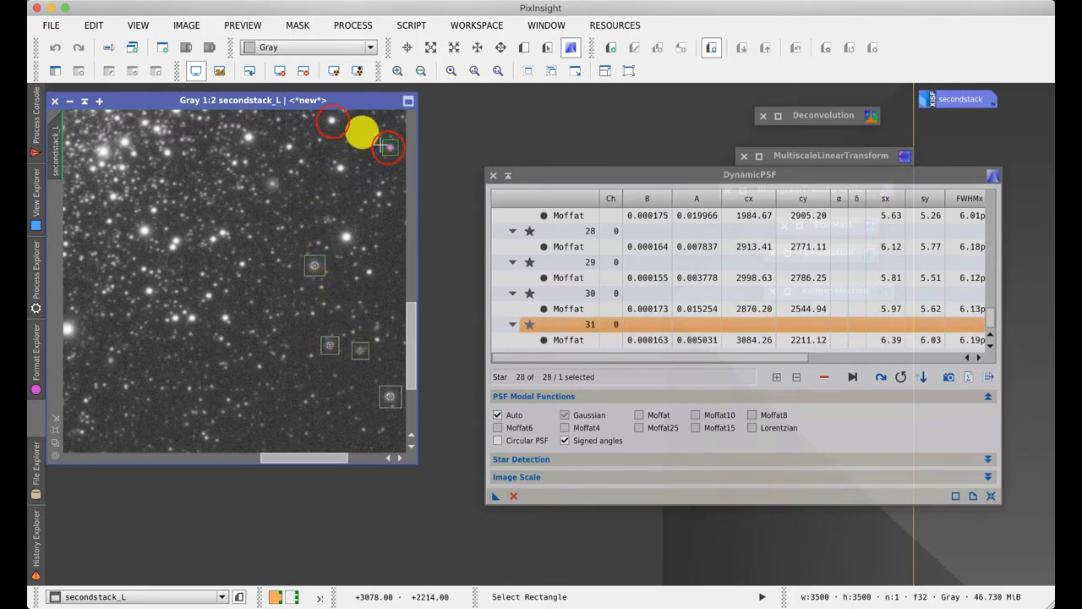
pyautogui.click(333, 120)
pyautogui.click(389, 149)
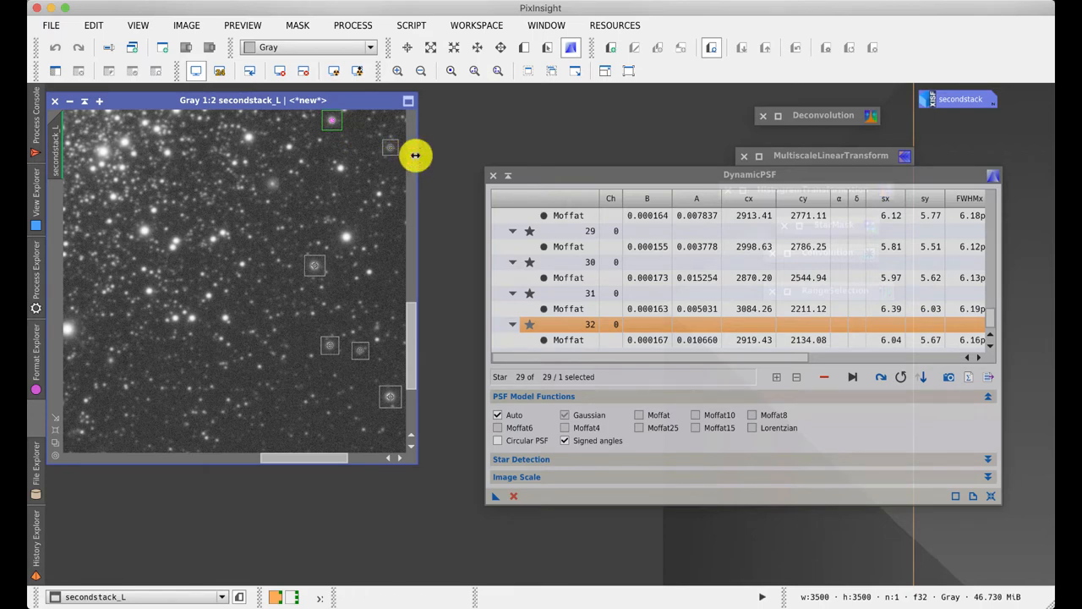
pyautogui.click(311, 189)
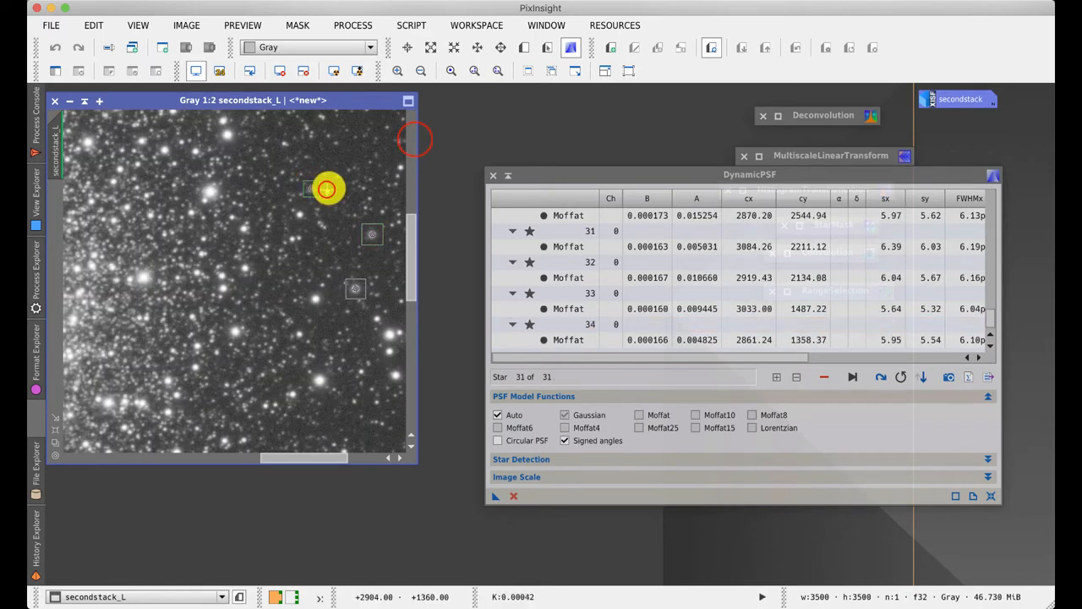
pyautogui.click(372, 234)
pyautogui.moveTo(414, 161); pyautogui.dragTo(413, 139)
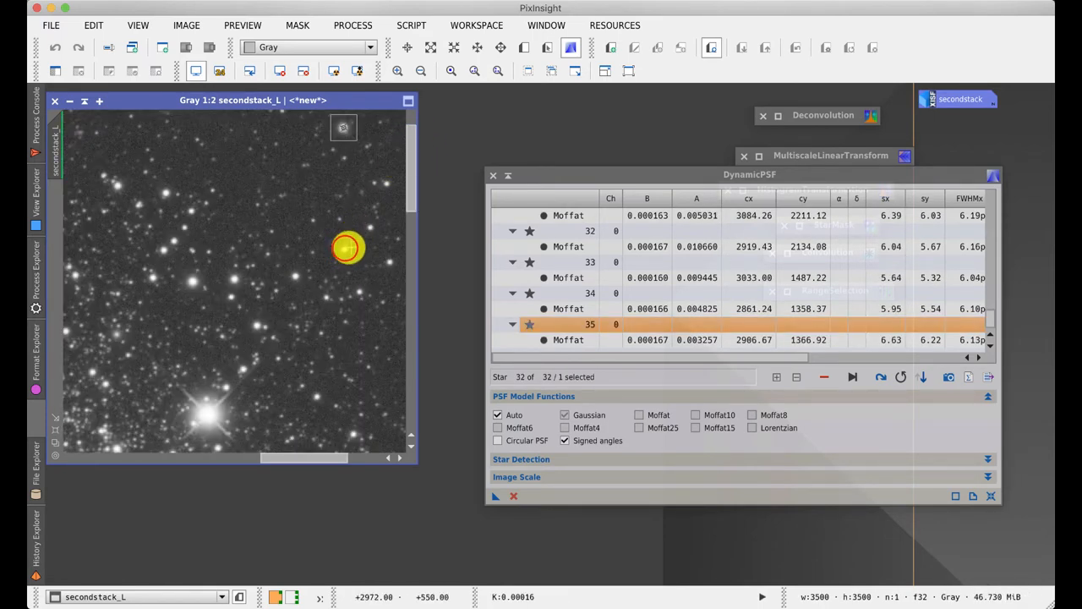
pyautogui.click(344, 249)
pyautogui.click(294, 276)
pyautogui.click(199, 215)
pyautogui.click(191, 209)
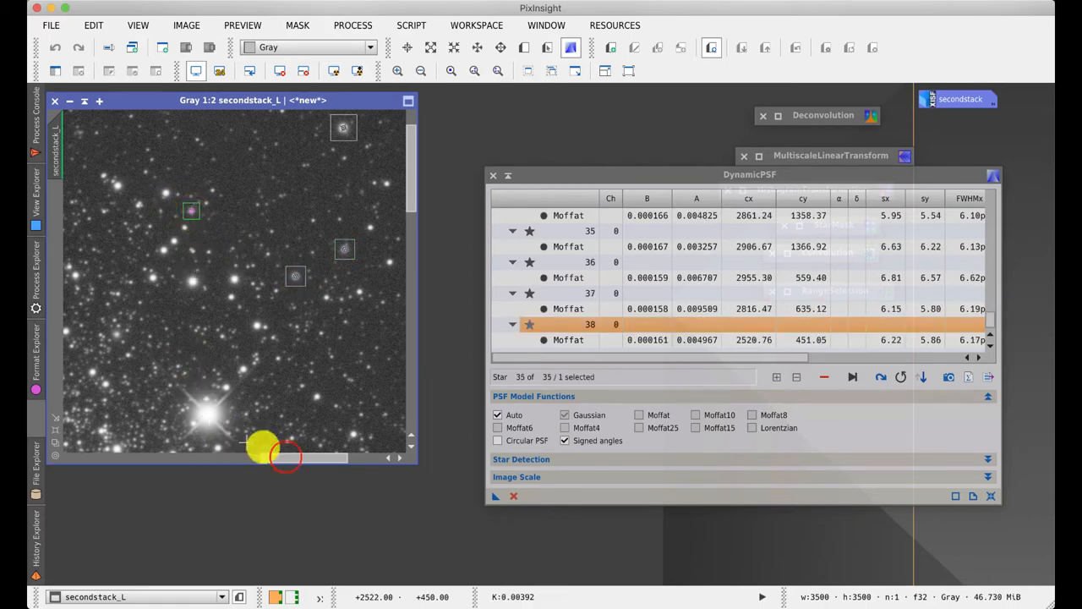
pyautogui.moveTo(285, 456); pyautogui.dragTo(243, 456)
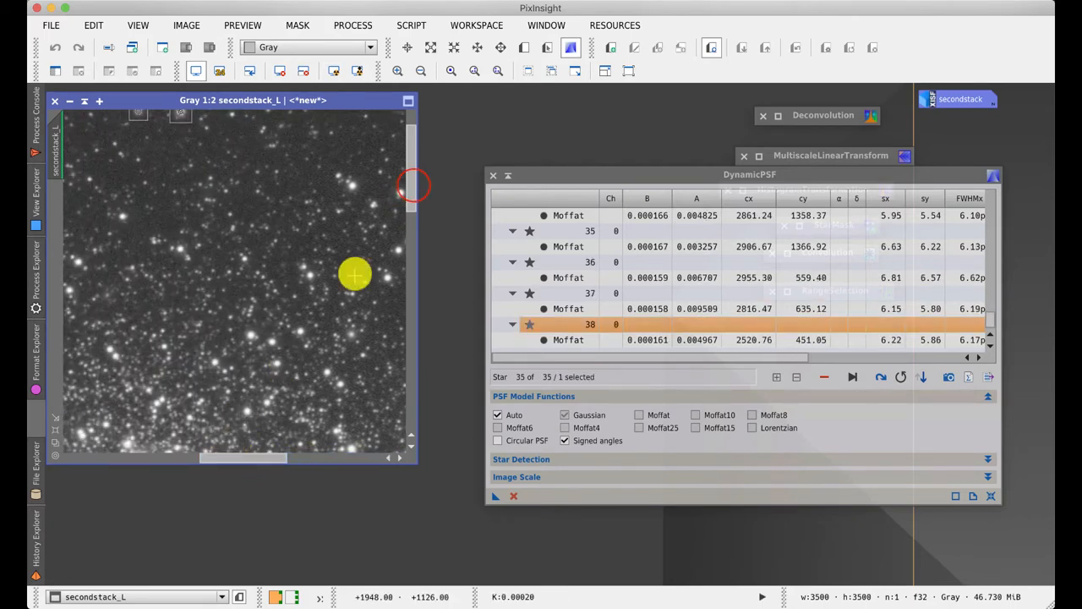
pyautogui.moveTo(412, 186); pyautogui.dragTo(413, 122)
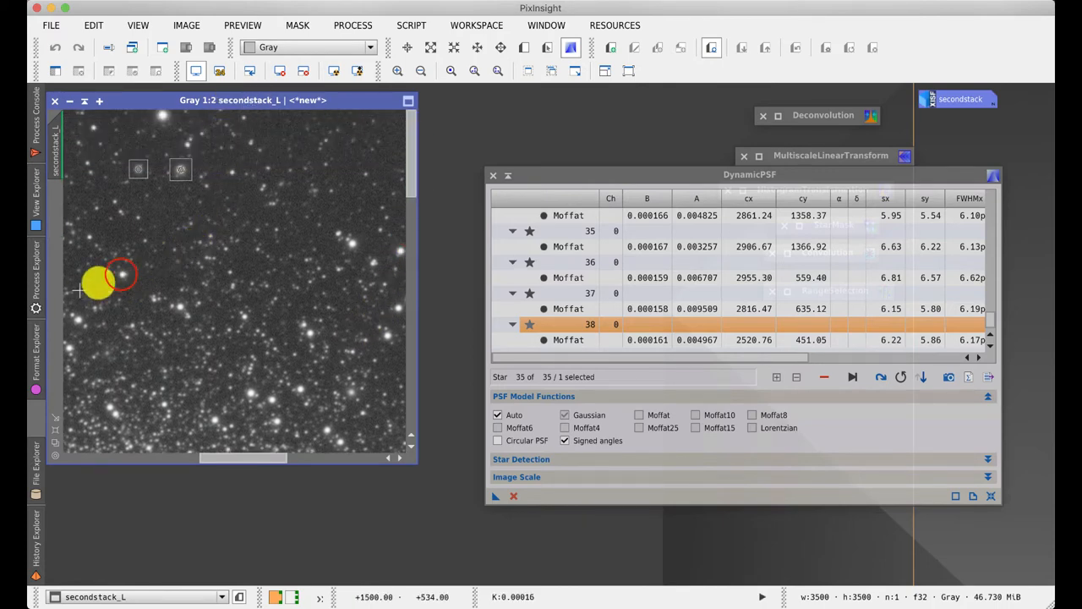
# - Sample the remaining left-side stars to reach 41 Moffat fits, then fit the whole image in view
pyautogui.click(123, 273)
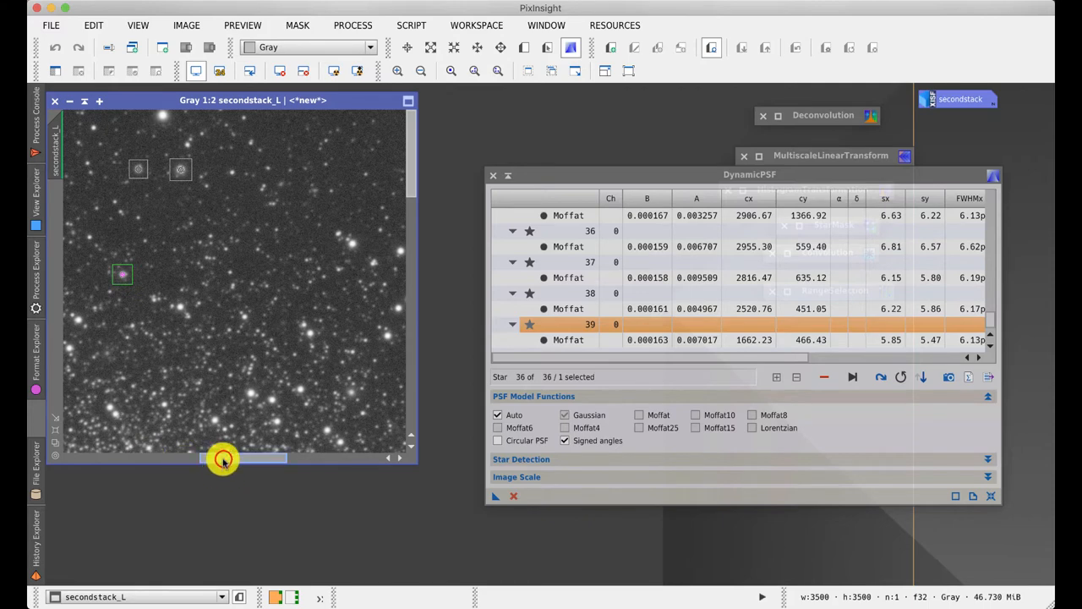
pyautogui.moveTo(218, 458); pyautogui.dragTo(135, 462)
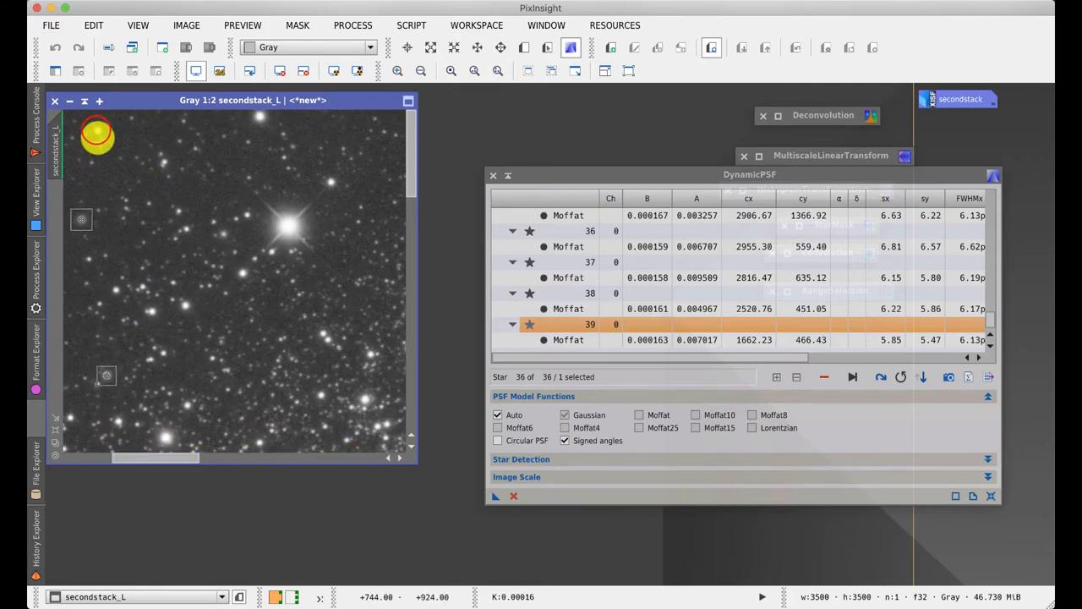
pyautogui.click(98, 130)
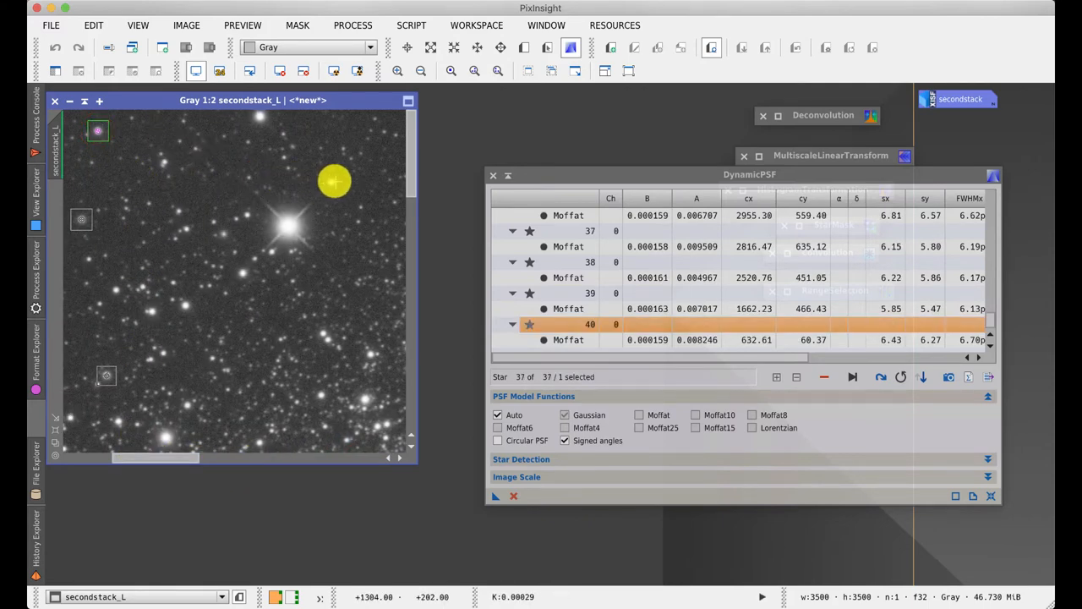
pyautogui.click(242, 272)
pyautogui.moveTo(409, 196); pyautogui.dragTo(409, 310)
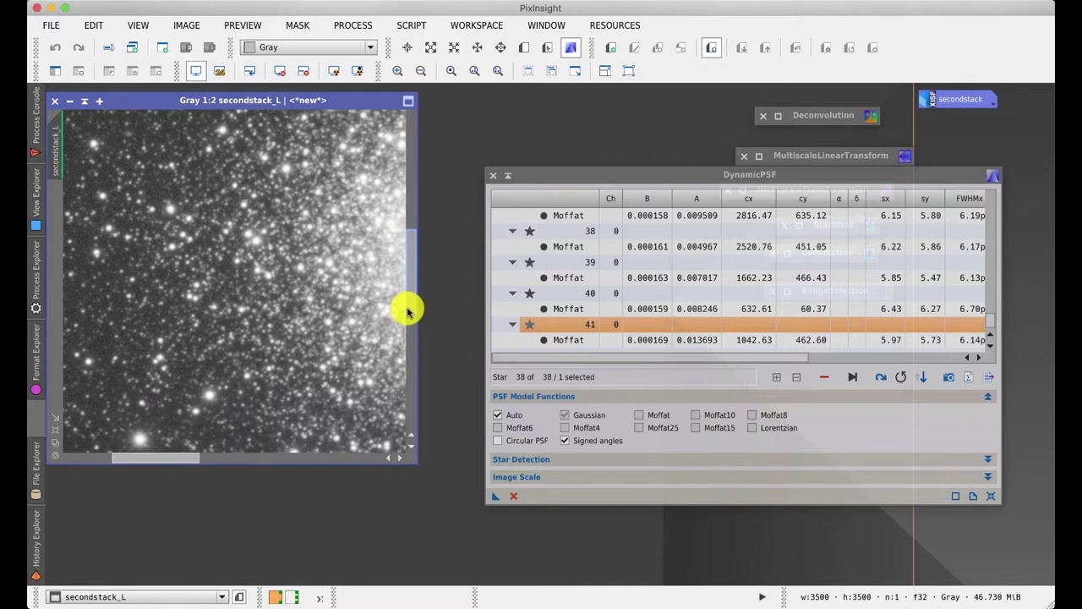
pyautogui.click(76, 355)
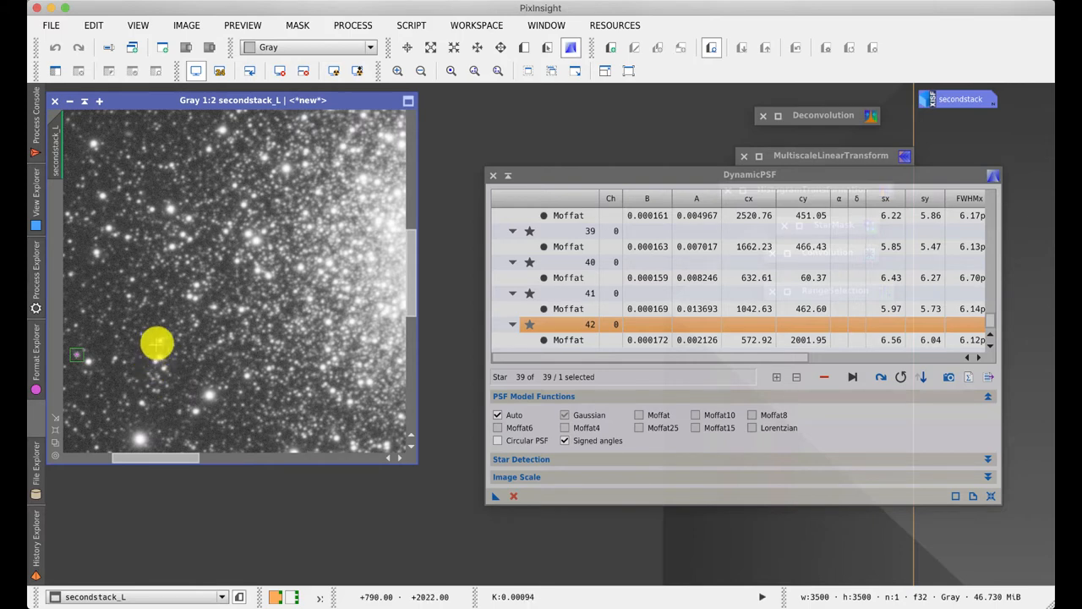
pyautogui.moveTo(410, 262); pyautogui.dragTo(404, 355)
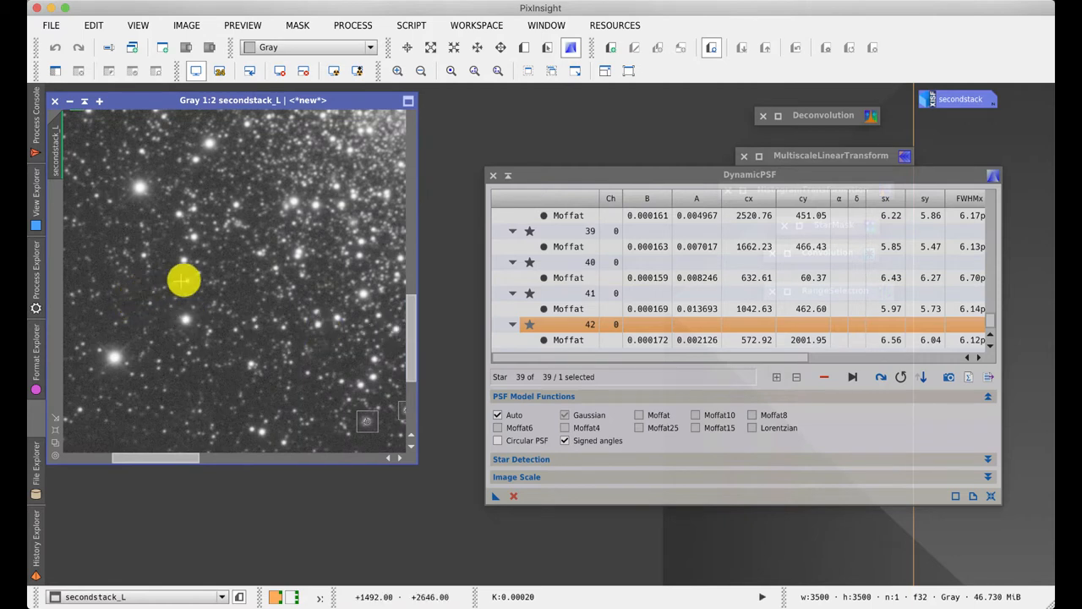
pyautogui.click(142, 256)
pyautogui.click(80, 410)
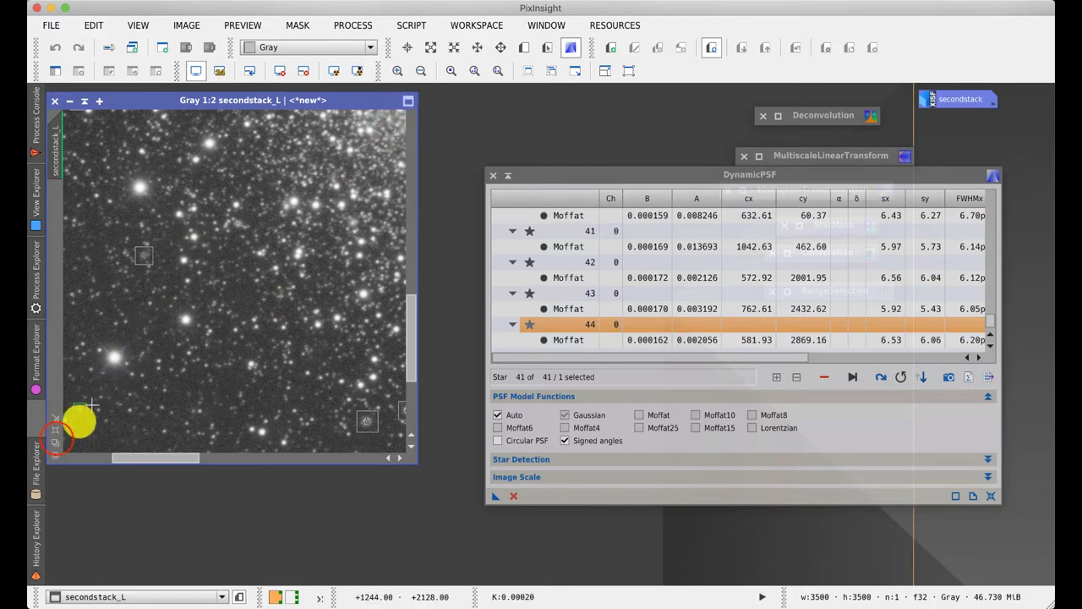
pyautogui.click(53, 446)
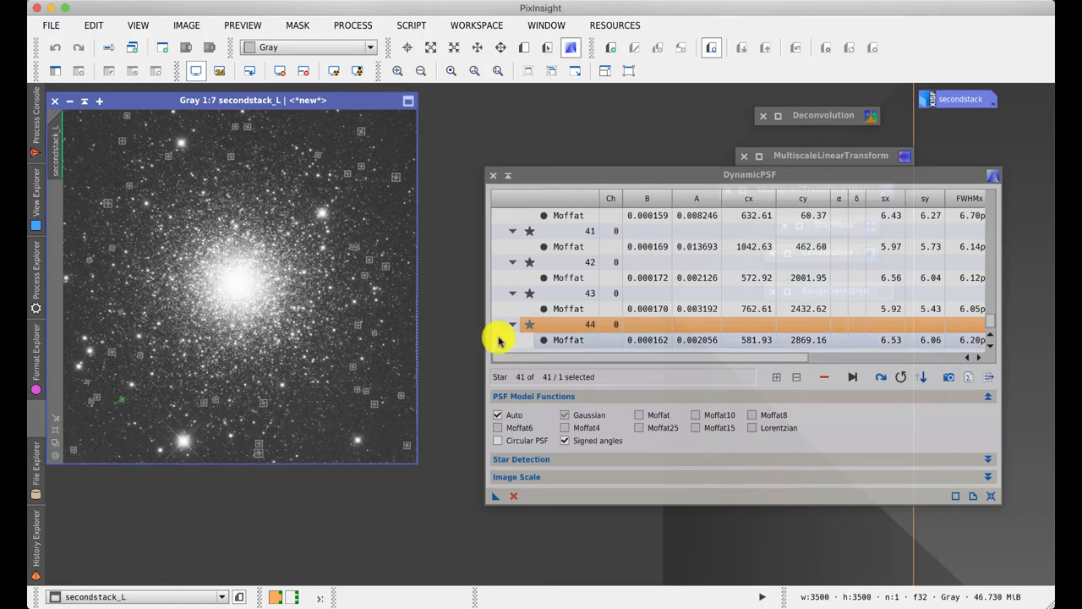
pyautogui.moveTo(991, 330); pyautogui.dragTo(1001, 196)
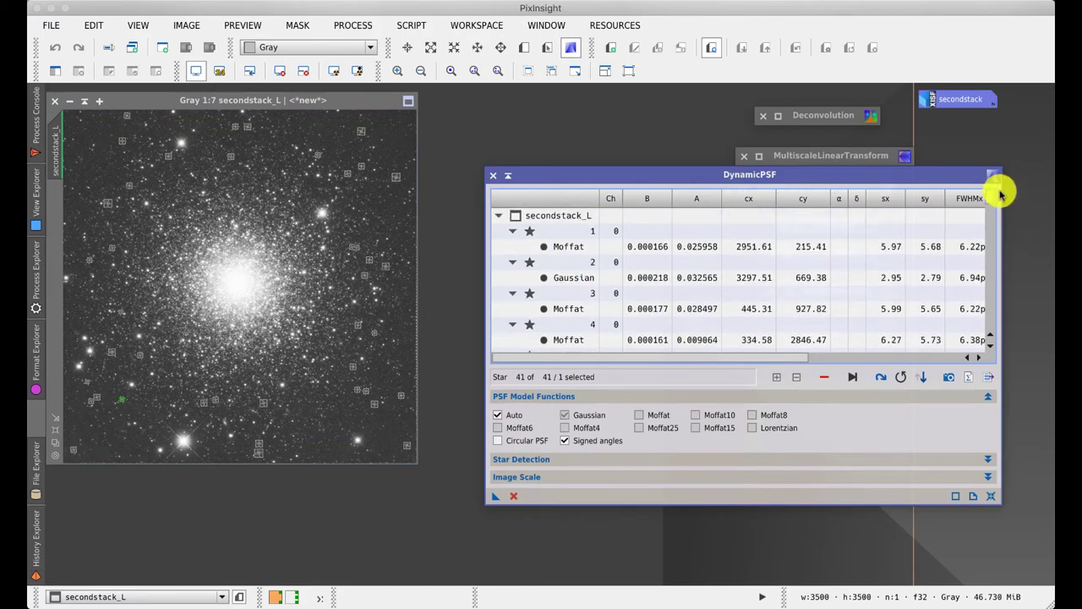
pyautogui.moveTo(990, 203); pyautogui.dragTo(985, 339)
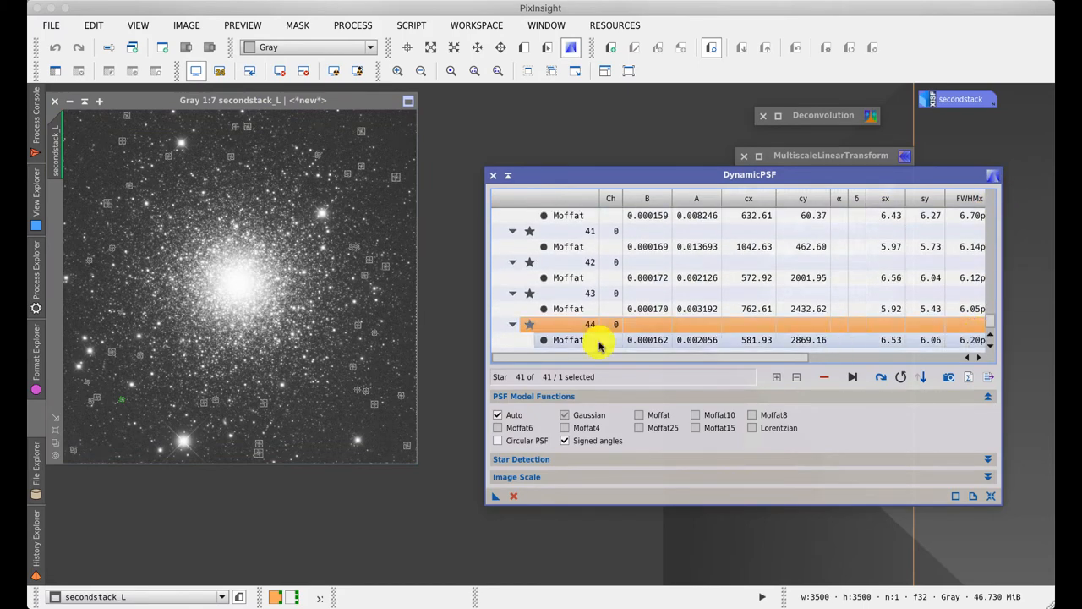
pyautogui.moveTo(991, 334); pyautogui.dragTo(995, 210)
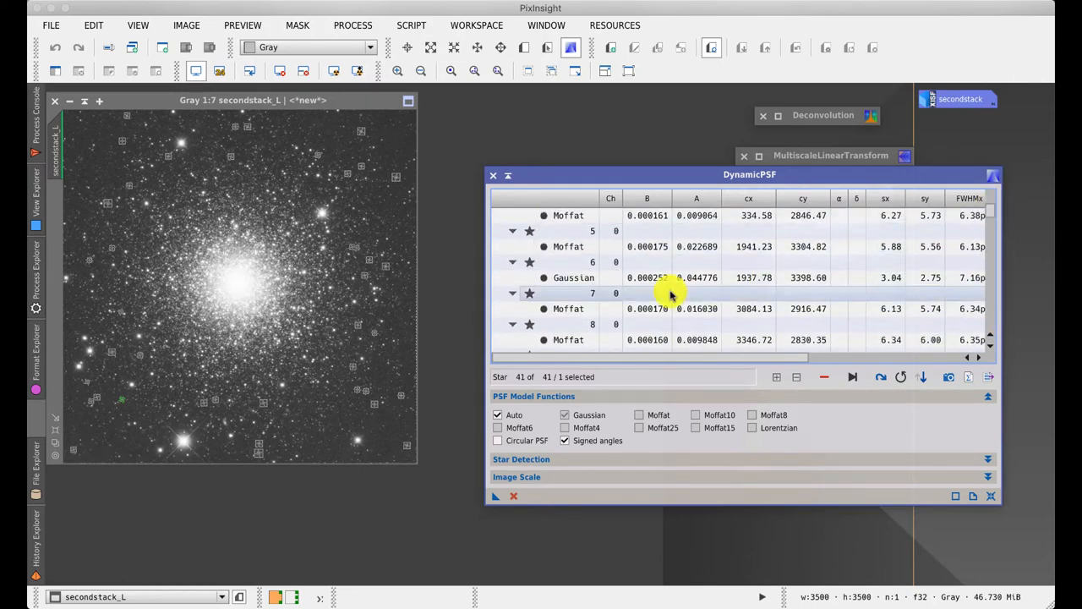
# - Delete the Gaussian-fitted star 6 and star 2 entries, leaving 39 Moffat-fitted stars
pyautogui.click(503, 269)
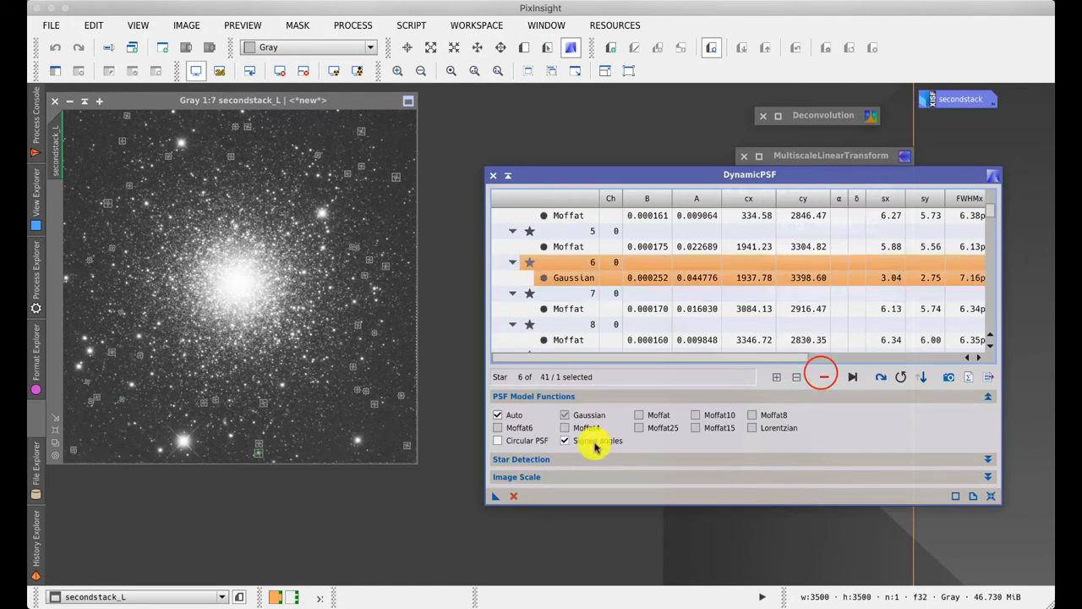
pyautogui.click(824, 376)
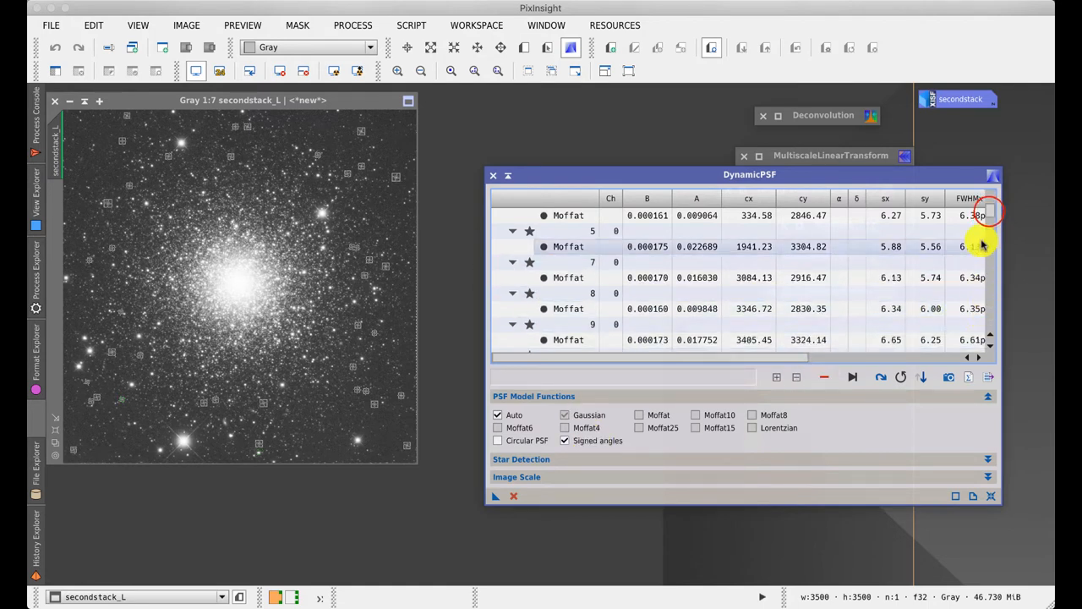
pyautogui.moveTo(993, 207); pyautogui.dragTo(993, 329)
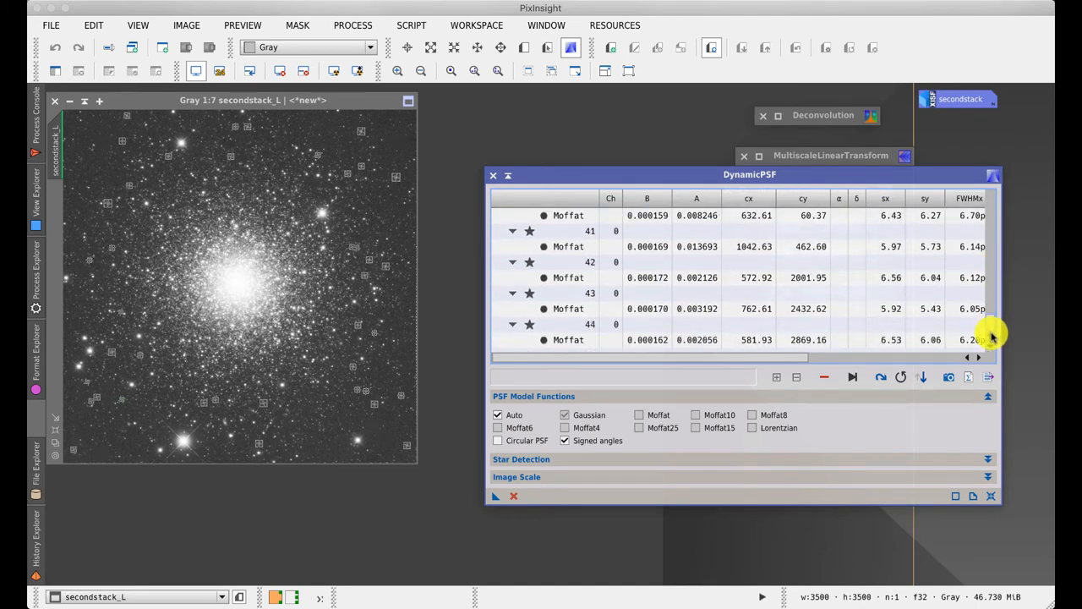
pyautogui.moveTo(993, 330); pyautogui.dragTo(995, 197)
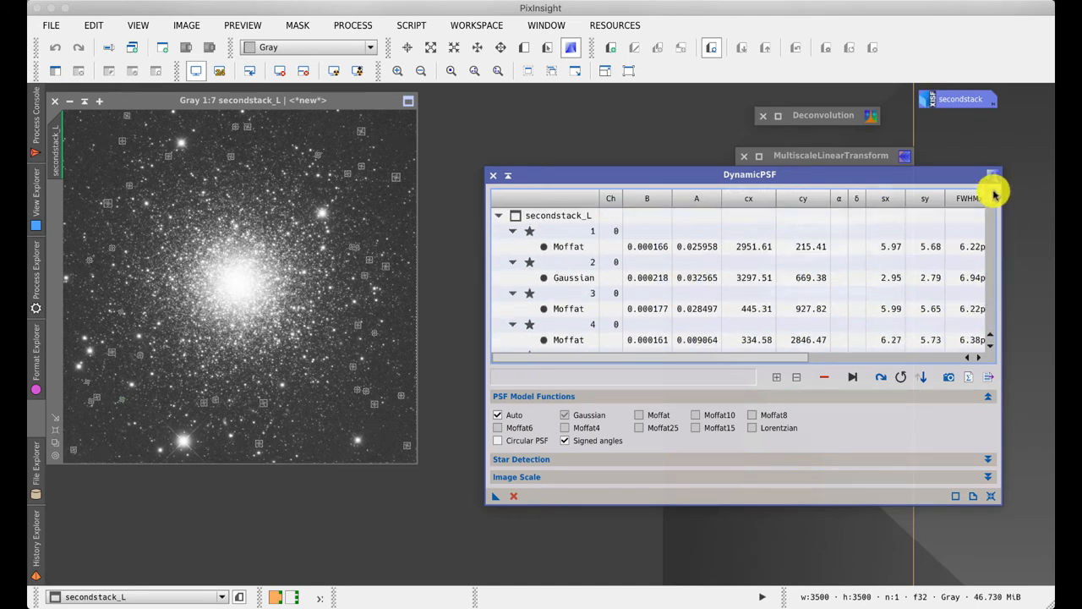
pyautogui.click(573, 277)
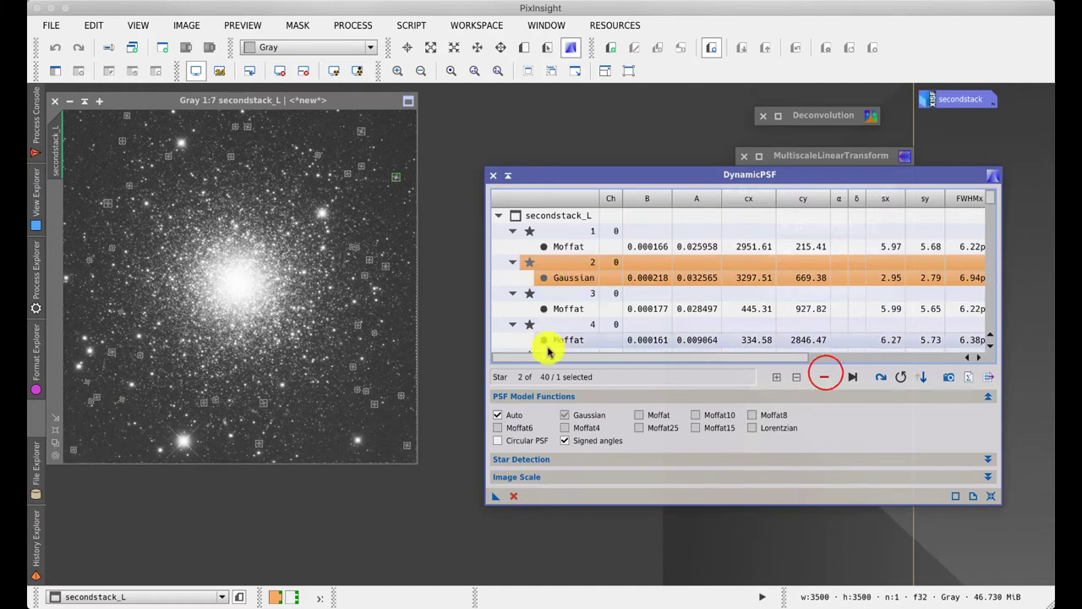
pyautogui.click(825, 376)
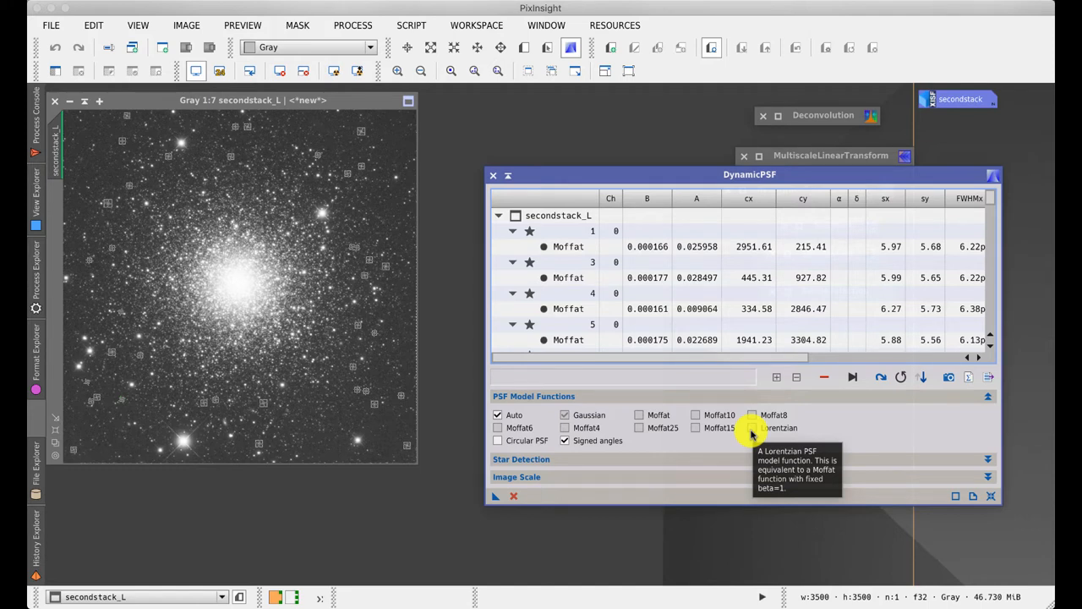
# - Export a synthetic PSF image from all 39 selected stars and shrink its window aside
pyautogui.click(583, 245)
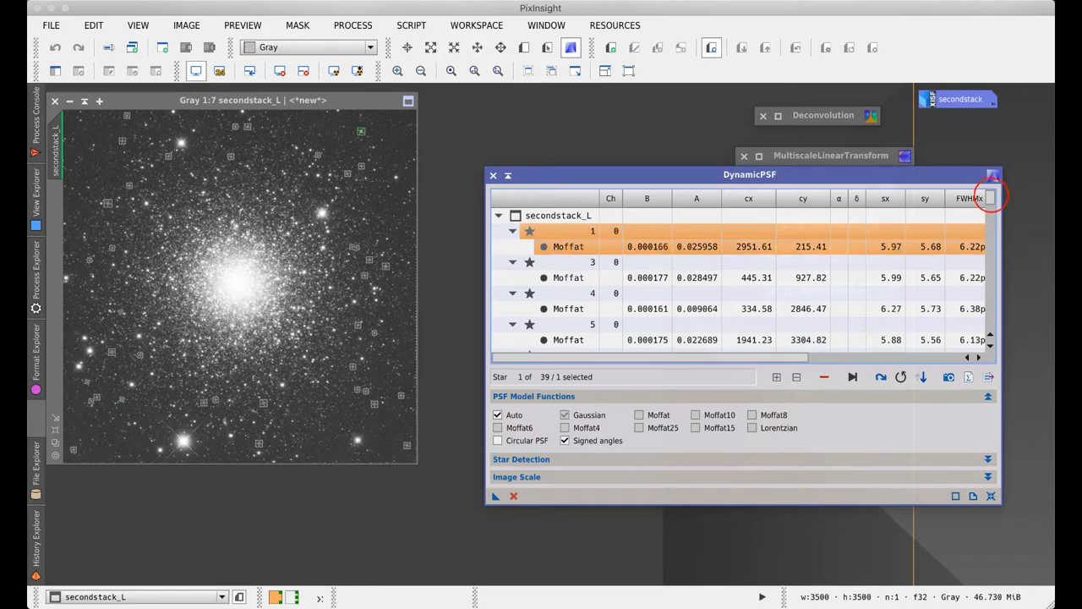
pyautogui.moveTo(990, 196); pyautogui.dragTo(990, 333)
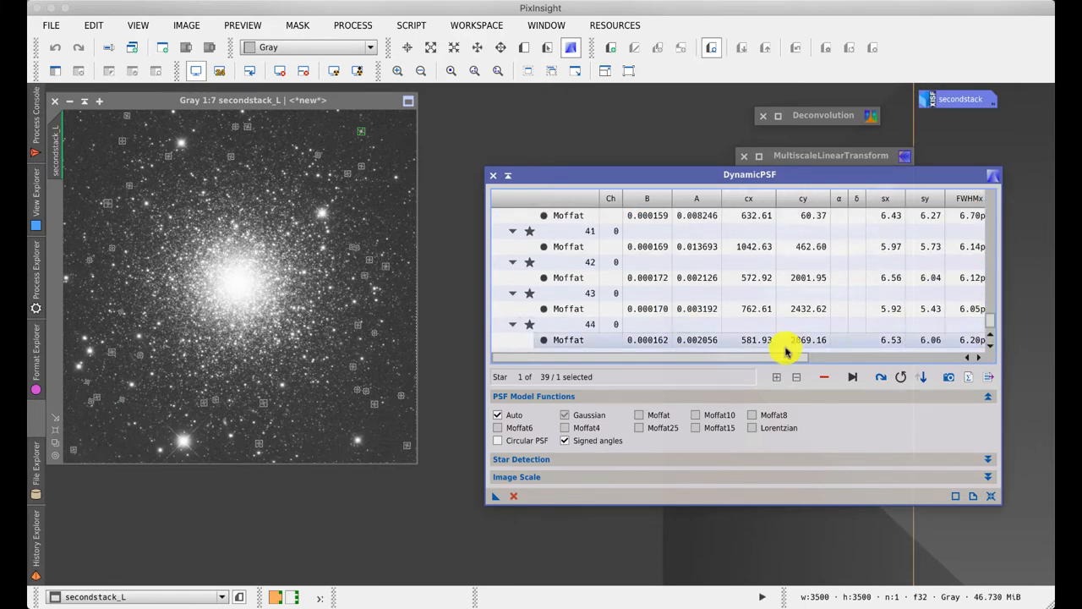
pyautogui.keyDown('shift'); pyautogui.click(683, 340); pyautogui.keyUp('shift')
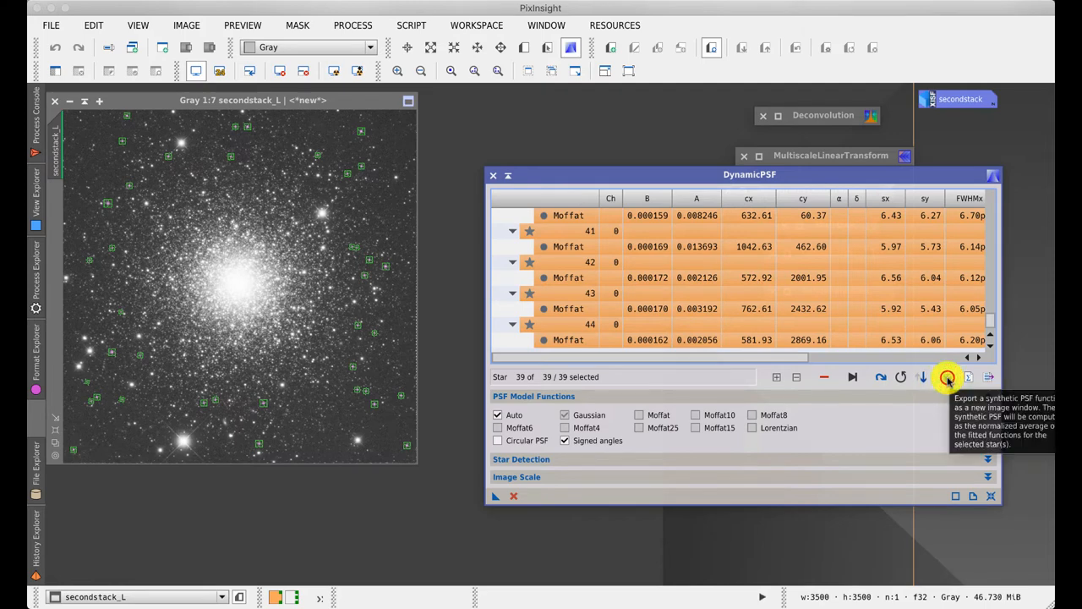
pyautogui.click(949, 377)
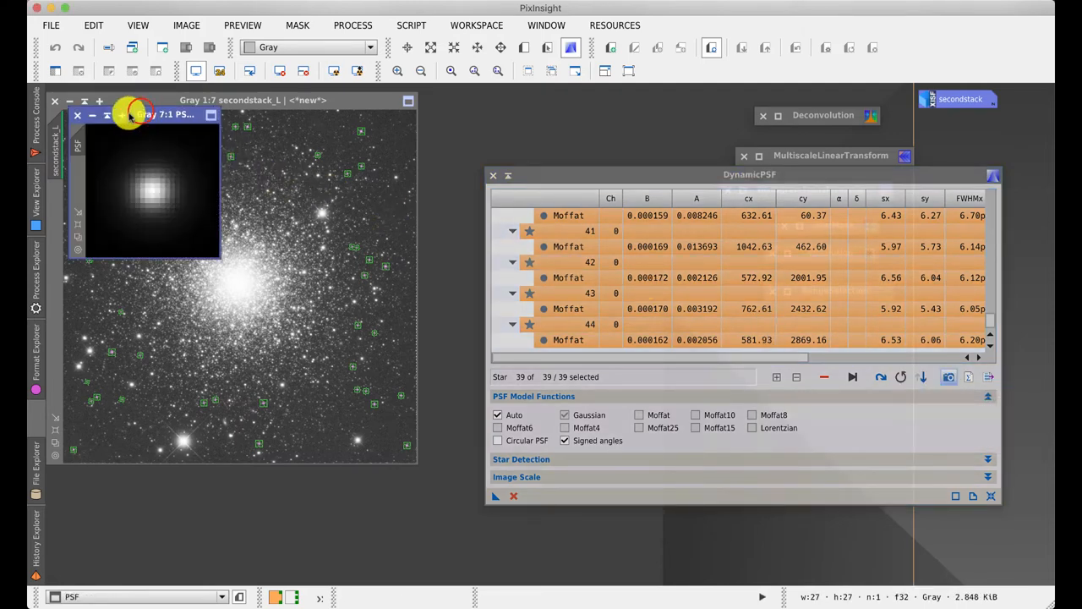
pyautogui.moveTo(136, 114); pyautogui.dragTo(329, 238)
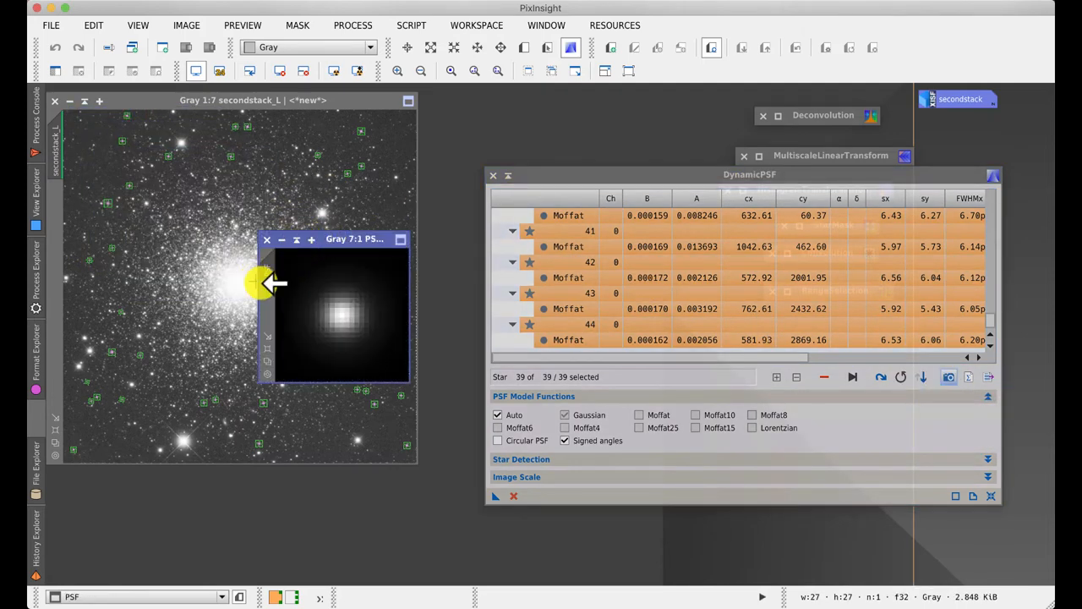
pyautogui.moveTo(269, 269)
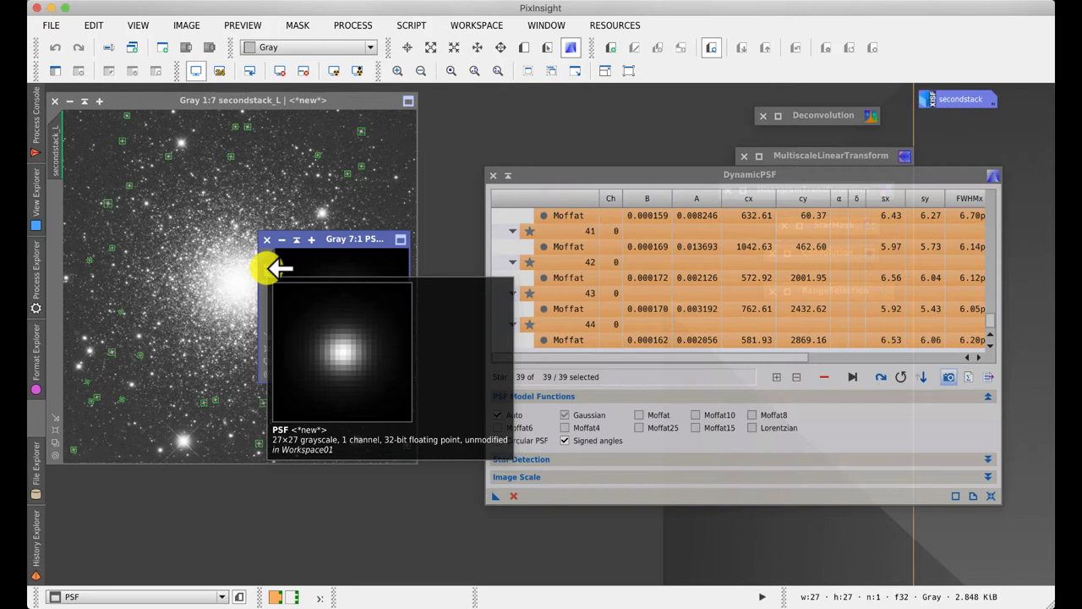
pyautogui.click(281, 239)
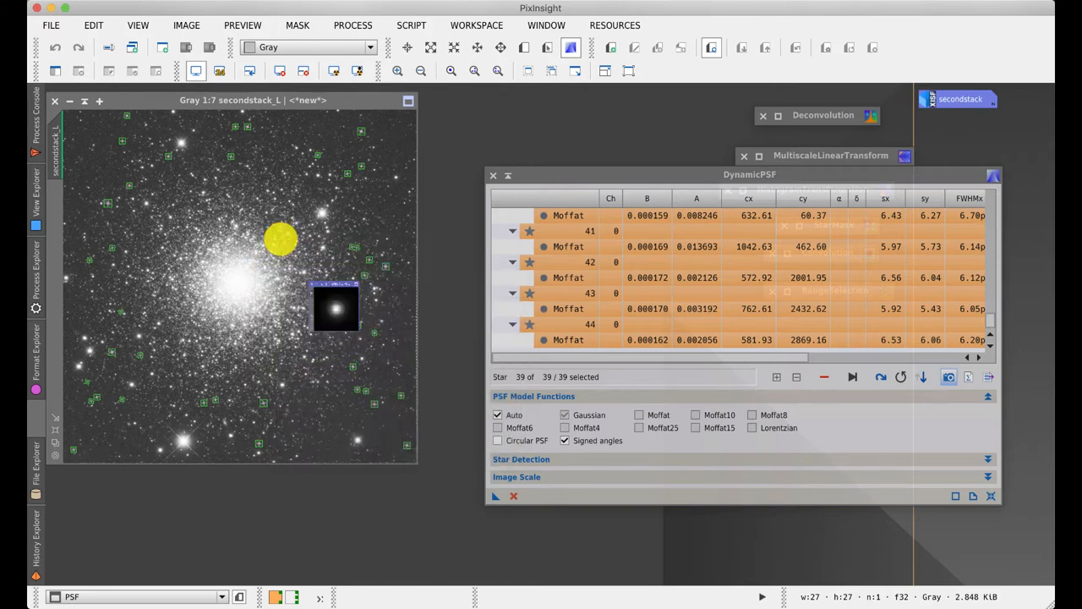
# - Close the DynamicPSF session, confirming the cancel prompt
pyautogui.click(493, 175)
pyautogui.click(606, 319)
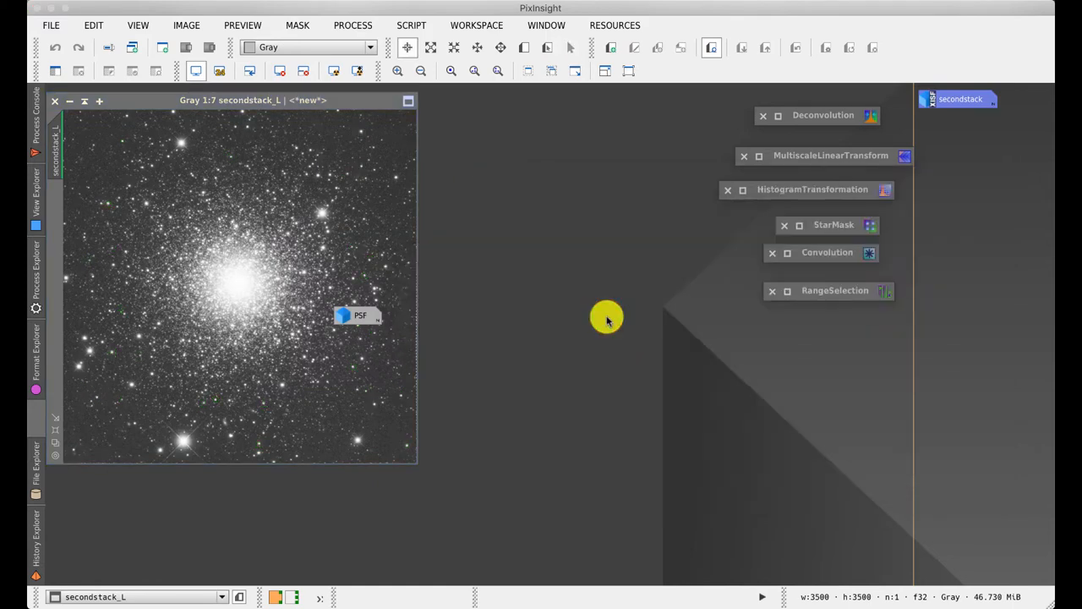
# - Set Deconvolution's external PSF to the PSF view and collapse the PSF section
pyautogui.doubleClick(825, 115)
pyautogui.click(817, 218)
pyautogui.click(486, 273)
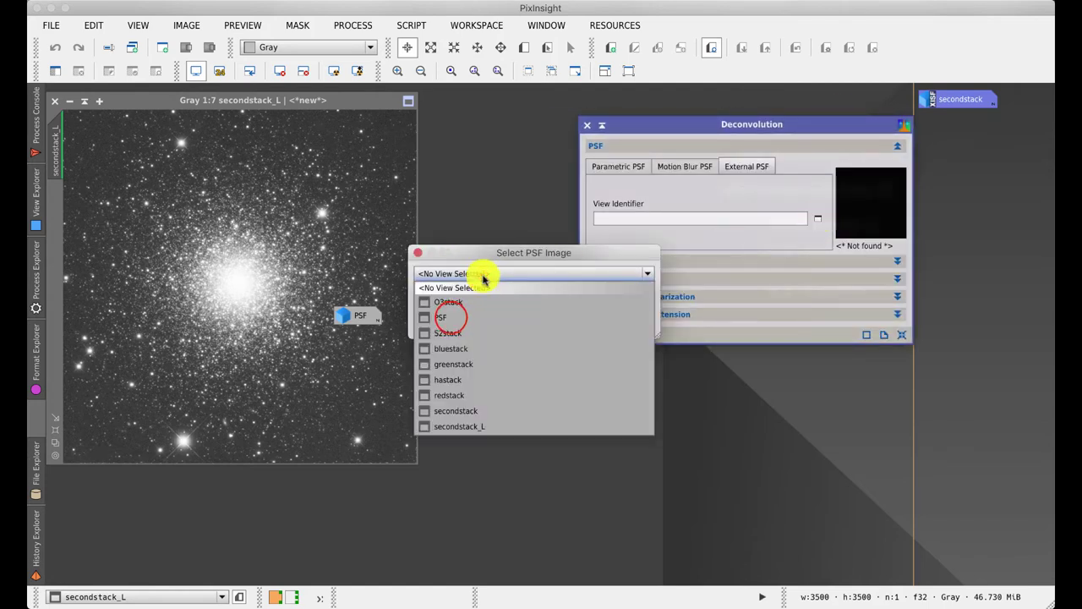
pyautogui.click(456, 315)
pyautogui.click(550, 325)
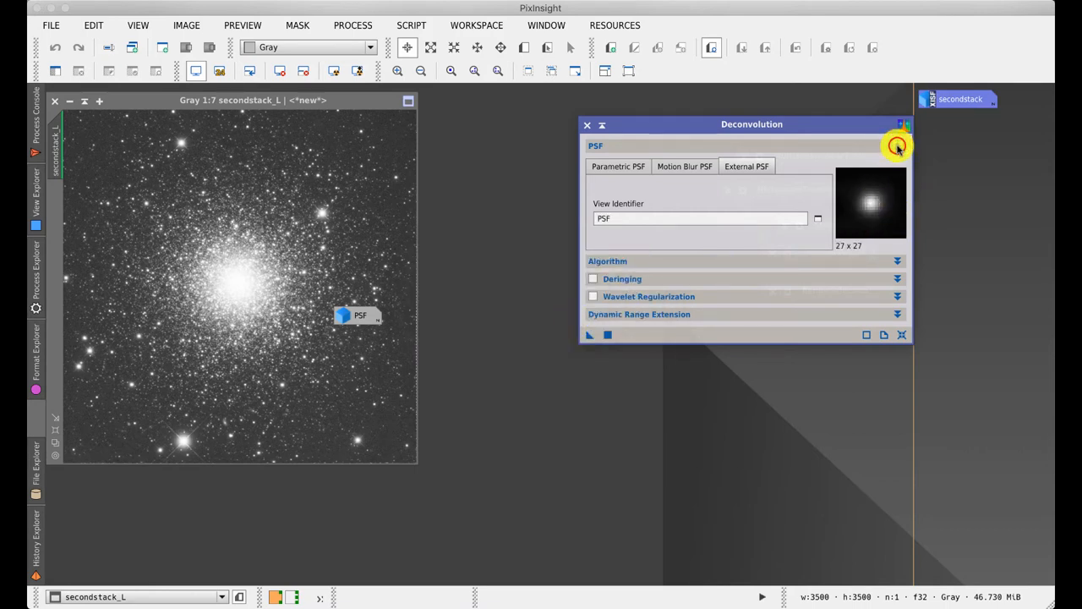
pyautogui.click(897, 146)
pyautogui.moveTo(736, 124); pyautogui.dragTo(809, 132)
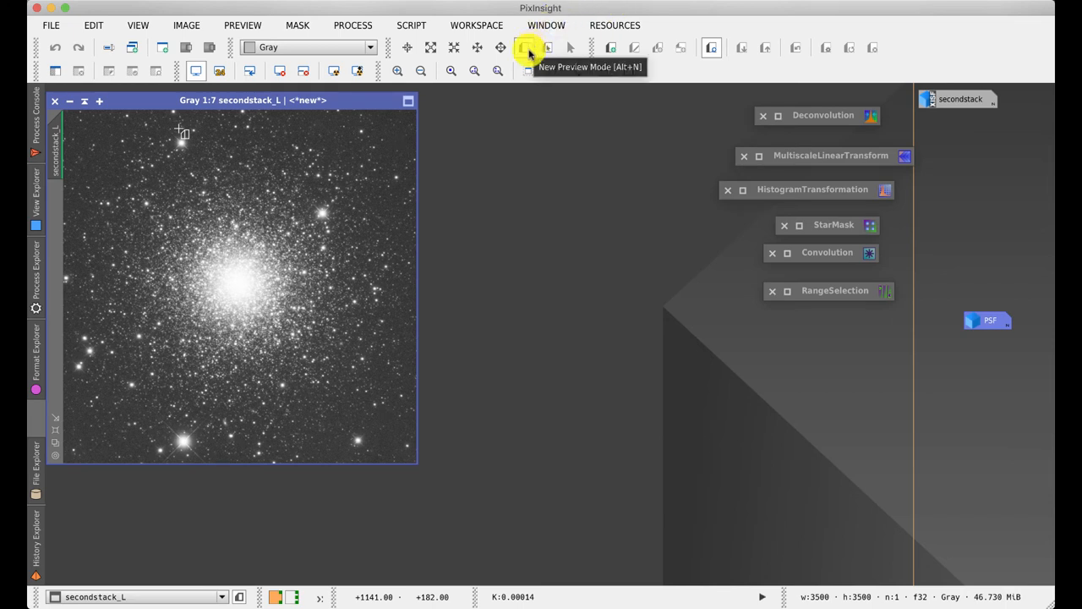
# - Define a new Preview01 region on secondstack_L and check it before returning to the full image
pyautogui.click(526, 48)
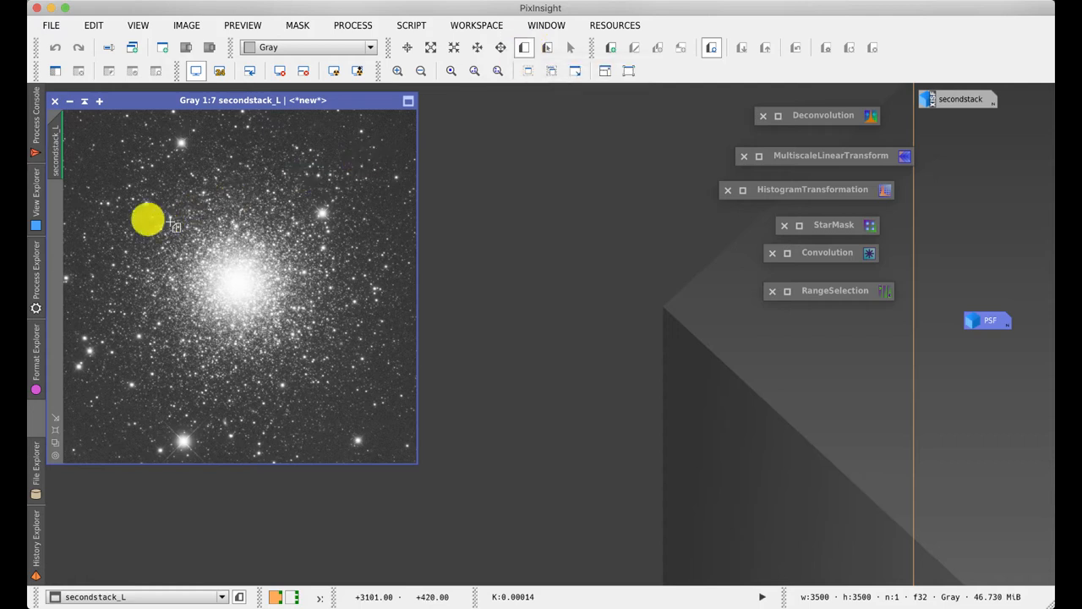
pyautogui.moveTo(69, 233); pyautogui.dragTo(129, 297)
pyautogui.click(55, 208)
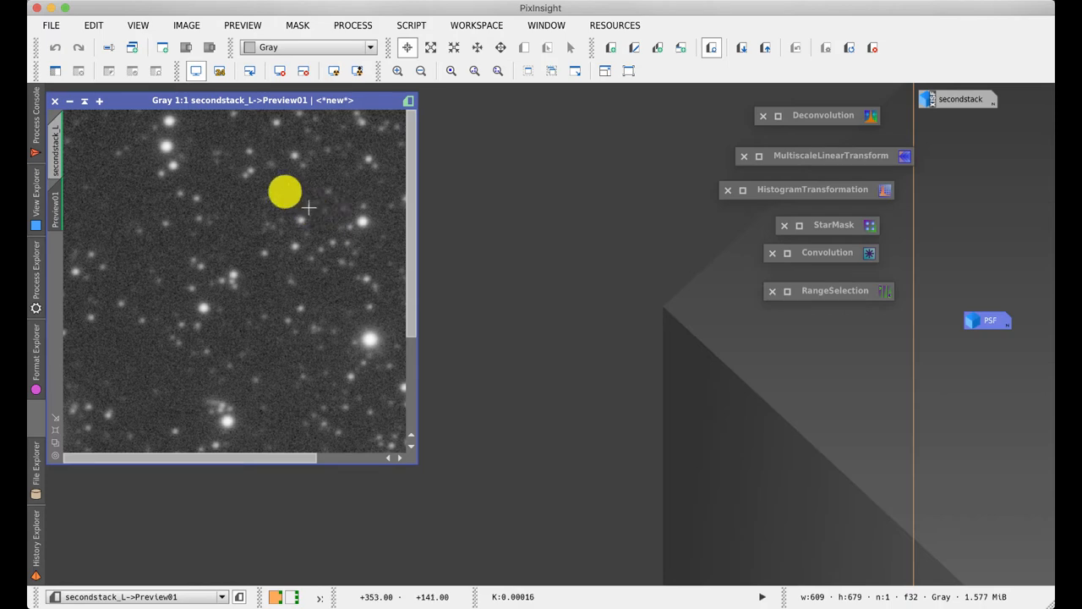
pyautogui.click(56, 148)
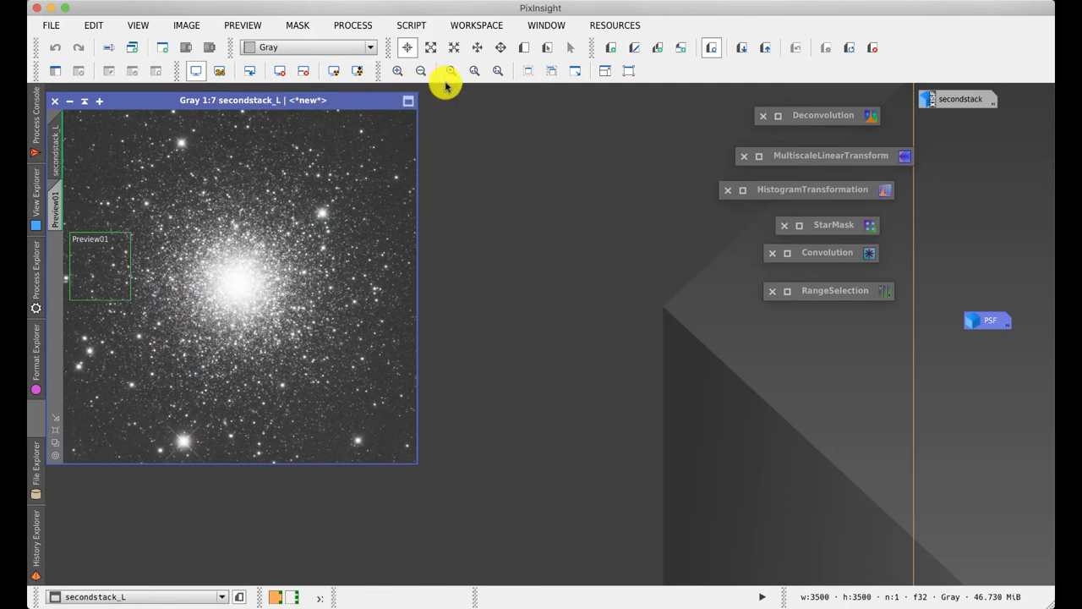
# - Widen Preview01 into a strip from the outskirts to the cluster core and enlarge its window
pyautogui.click(548, 49)
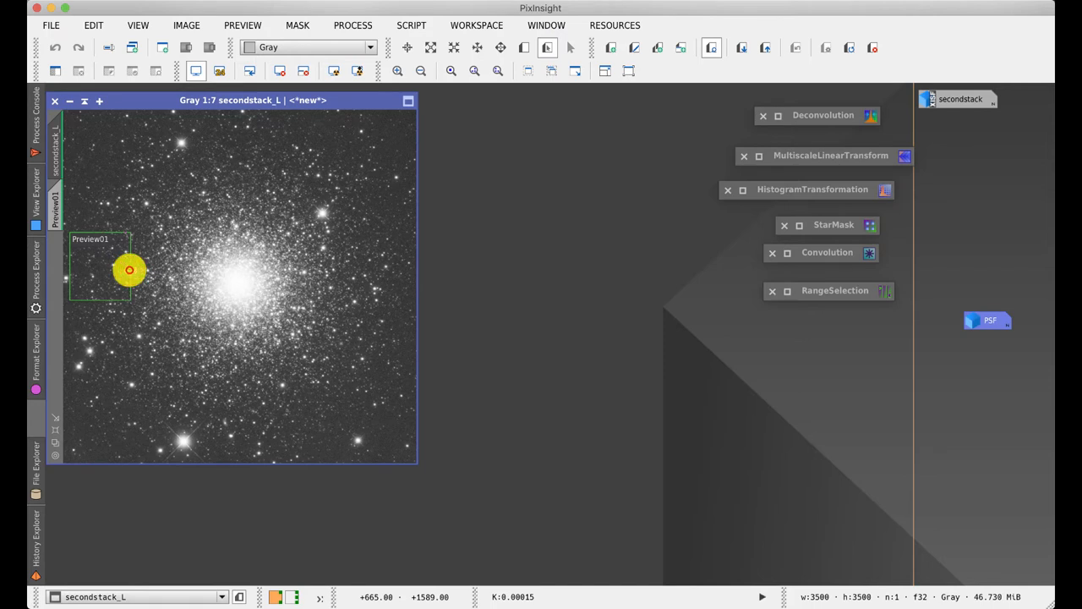
pyautogui.moveTo(130, 269); pyautogui.dragTo(245, 280)
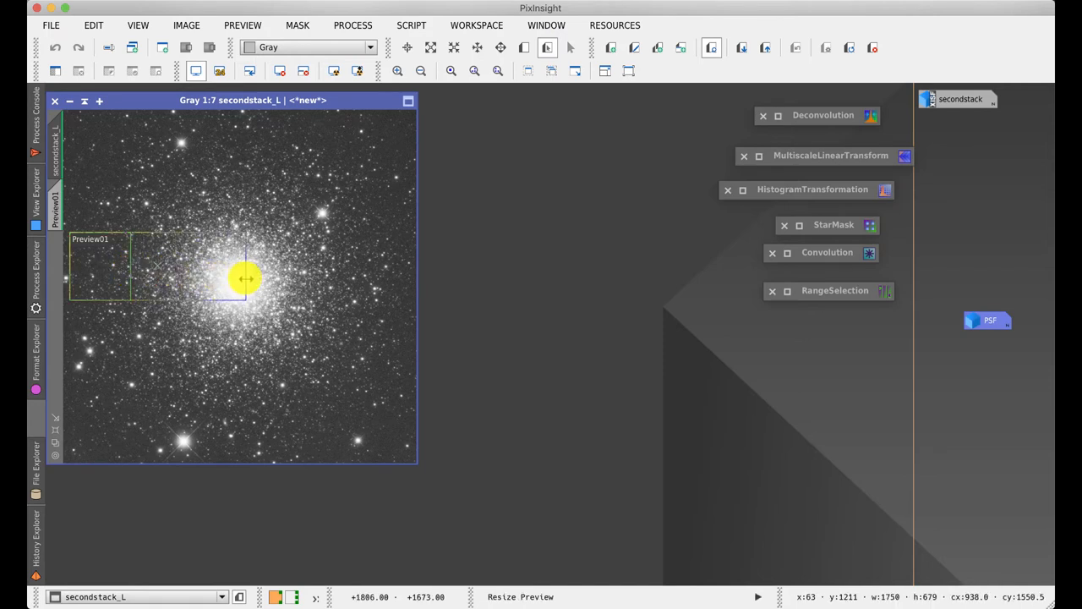
pyautogui.moveTo(133, 273); pyautogui.dragTo(194, 286)
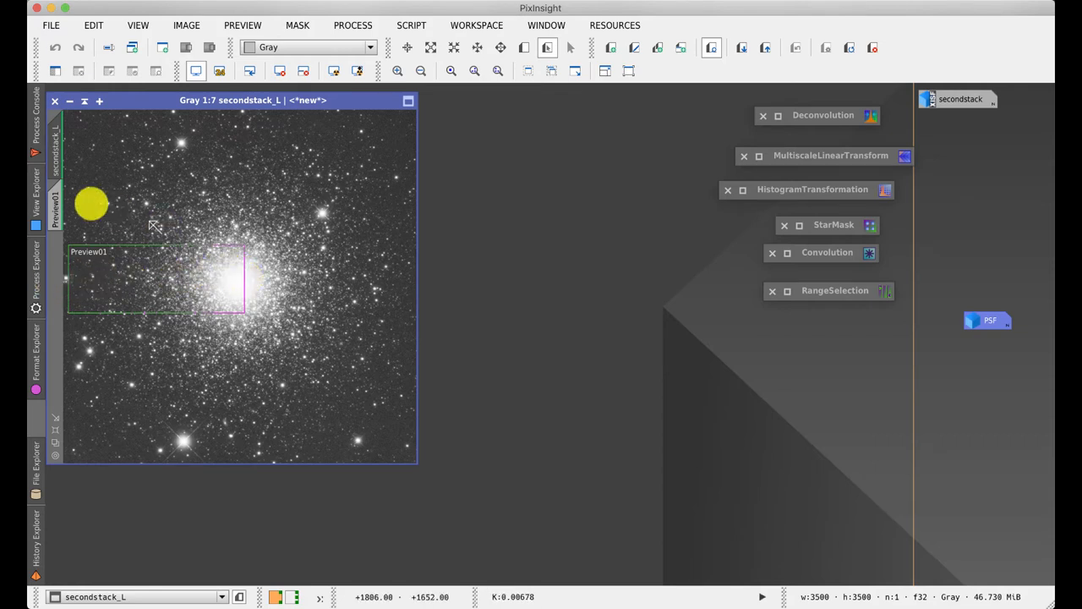
pyautogui.click(56, 203)
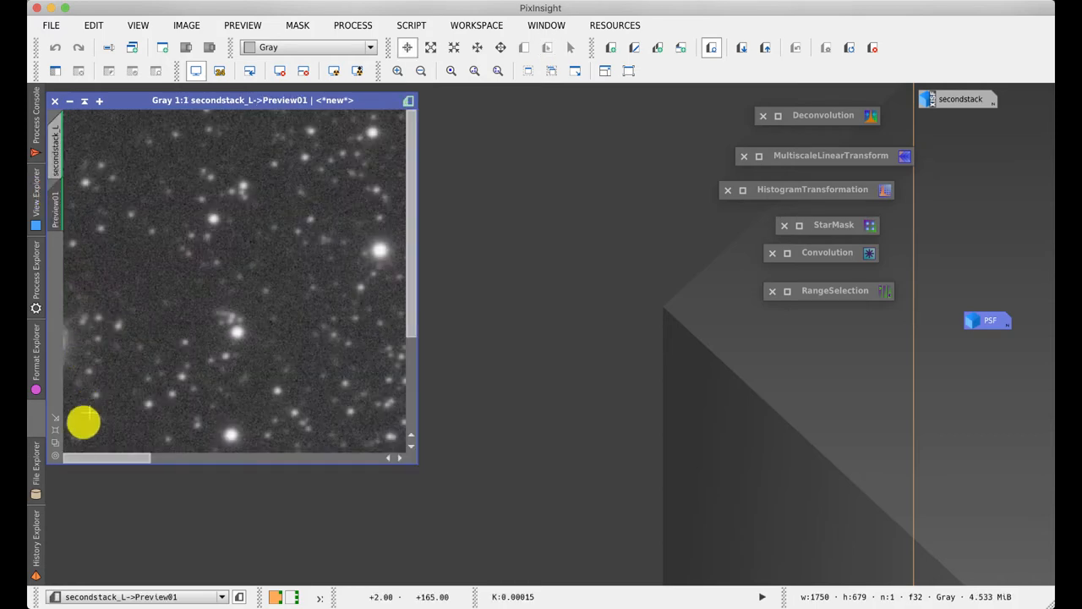
pyautogui.click(55, 441)
pyautogui.moveTo(58, 445); pyautogui.dragTo(59, 445)
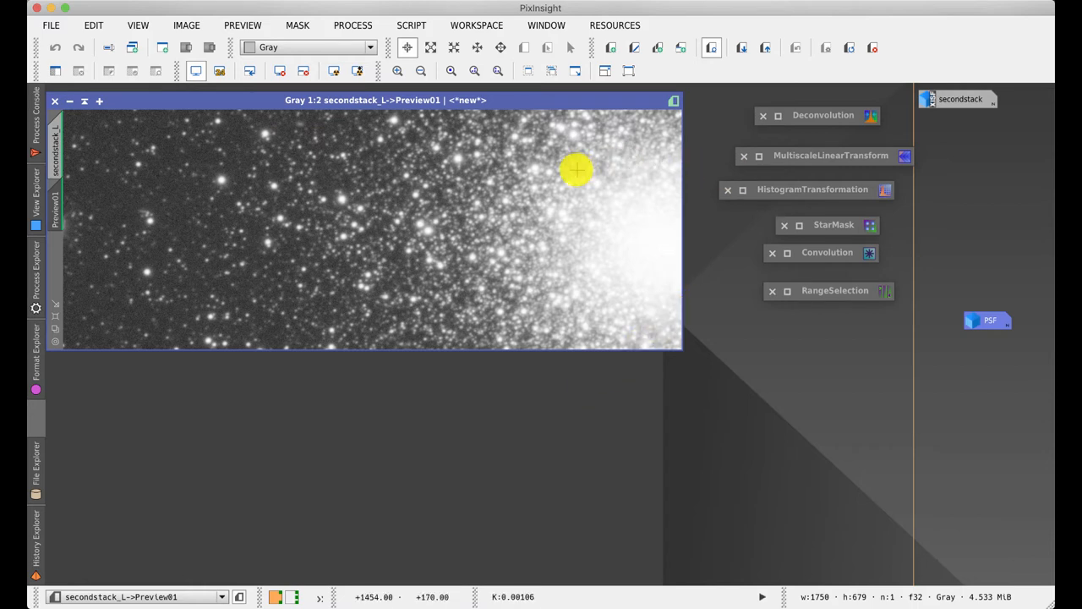
# - Review the Richardson-Lucy 10-iteration algorithm settings and run Deconvolution on Preview01
pyautogui.doubleClick(823, 115)
pyautogui.moveTo(810, 129); pyautogui.dragTo(853, 117)
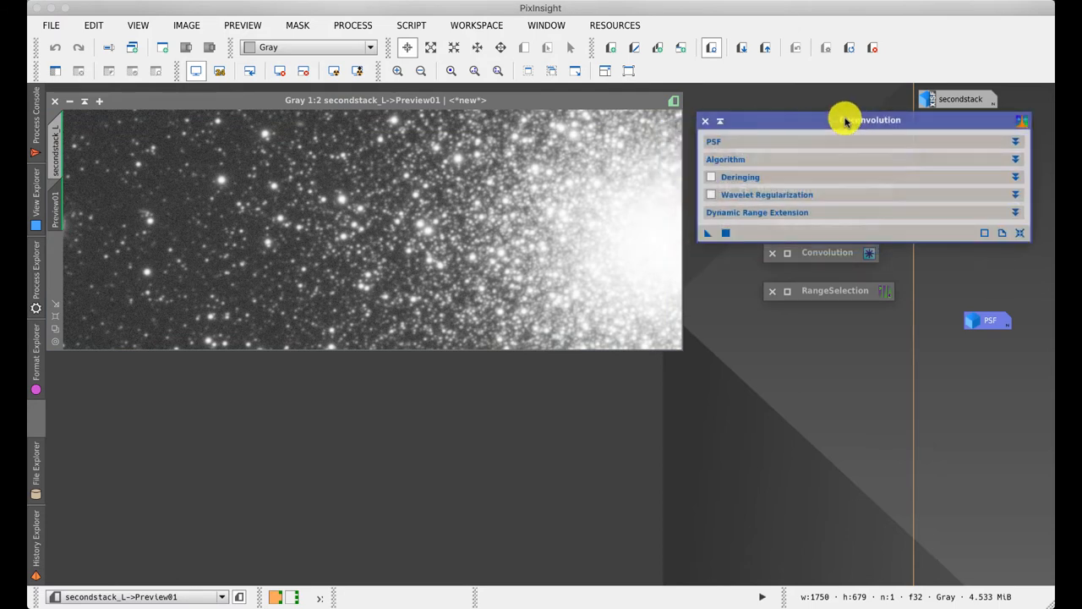
pyautogui.click(1015, 141)
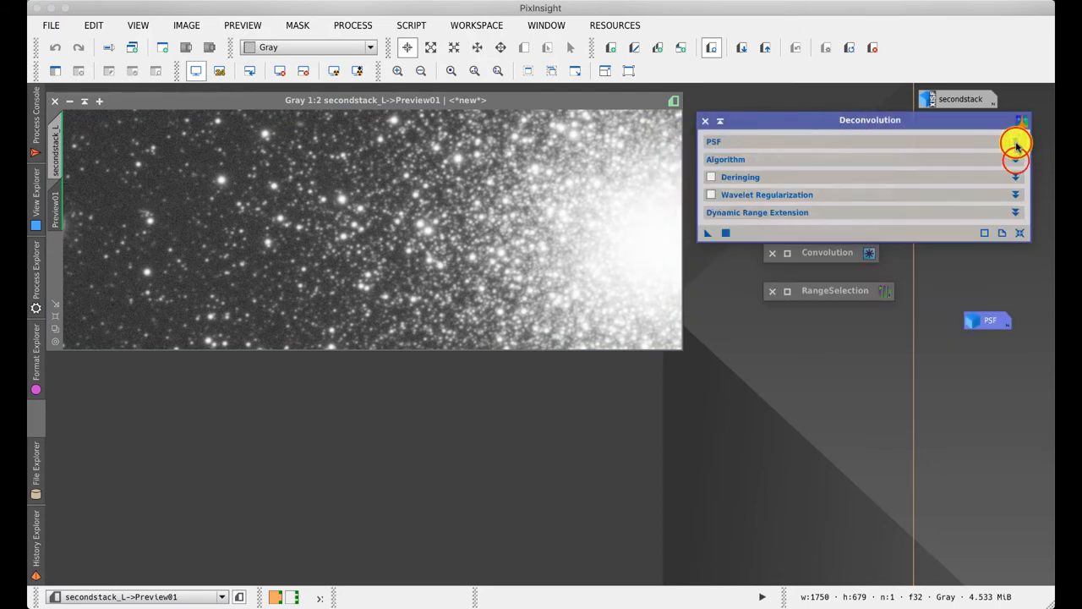
pyautogui.click(1016, 160)
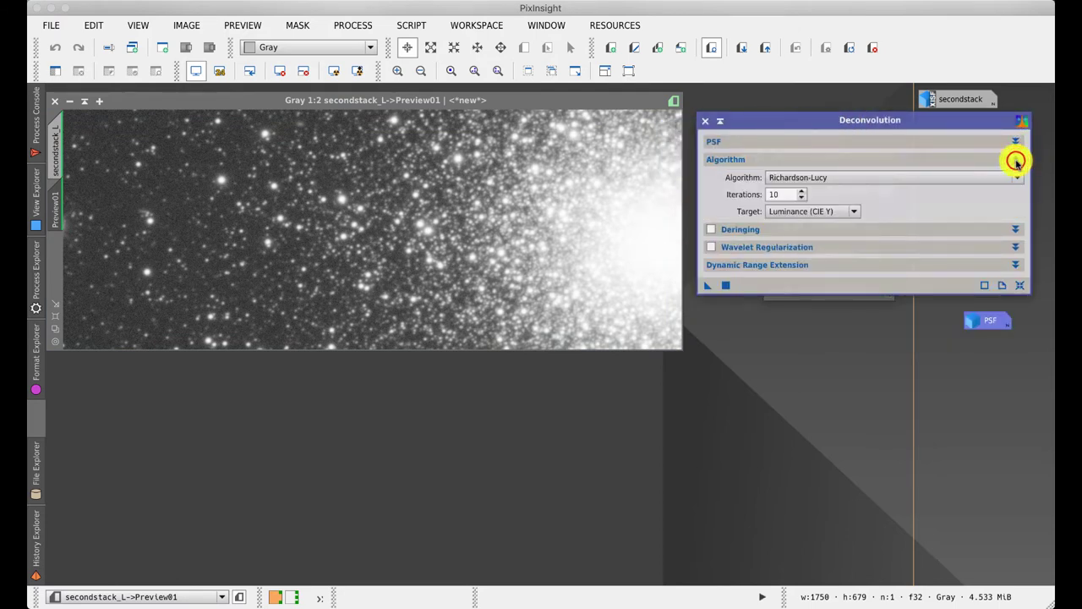
pyautogui.click(1016, 160)
pyautogui.click(725, 234)
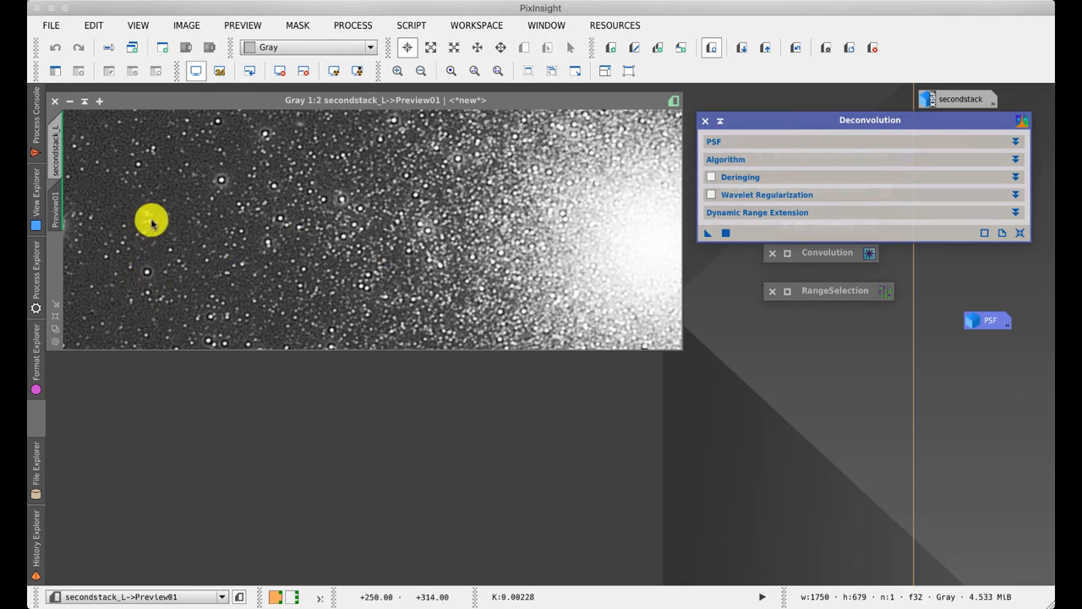
# - Toggle Undo/Redo Preview repeatedly to compare the deconvolved strip with the original
pyautogui.click(796, 48)
pyautogui.click(797, 48)
pyautogui.click(798, 49)
pyautogui.click(798, 48)
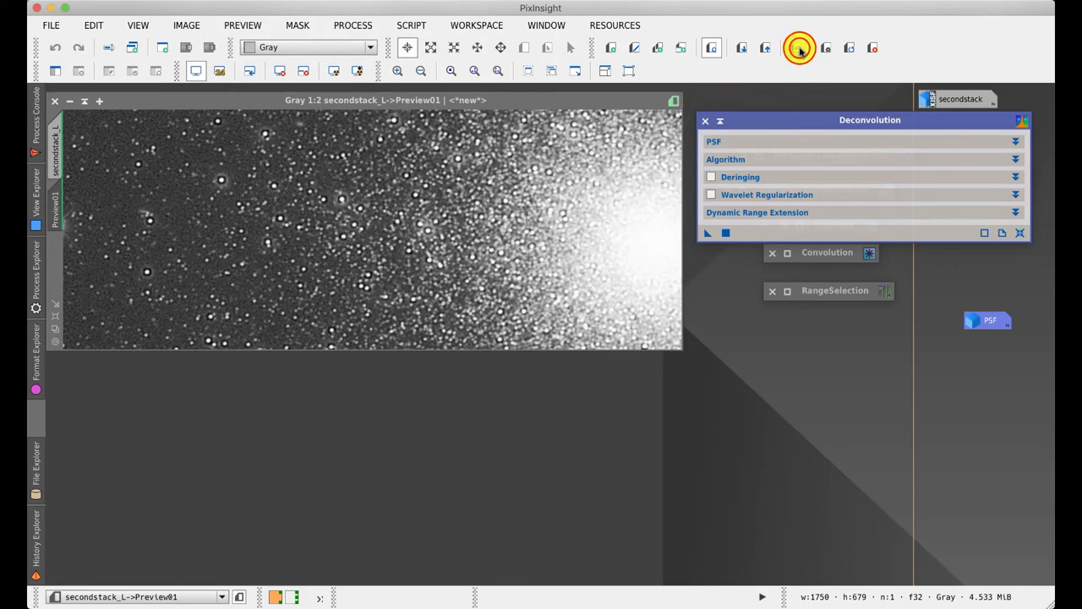
pyautogui.click(799, 48)
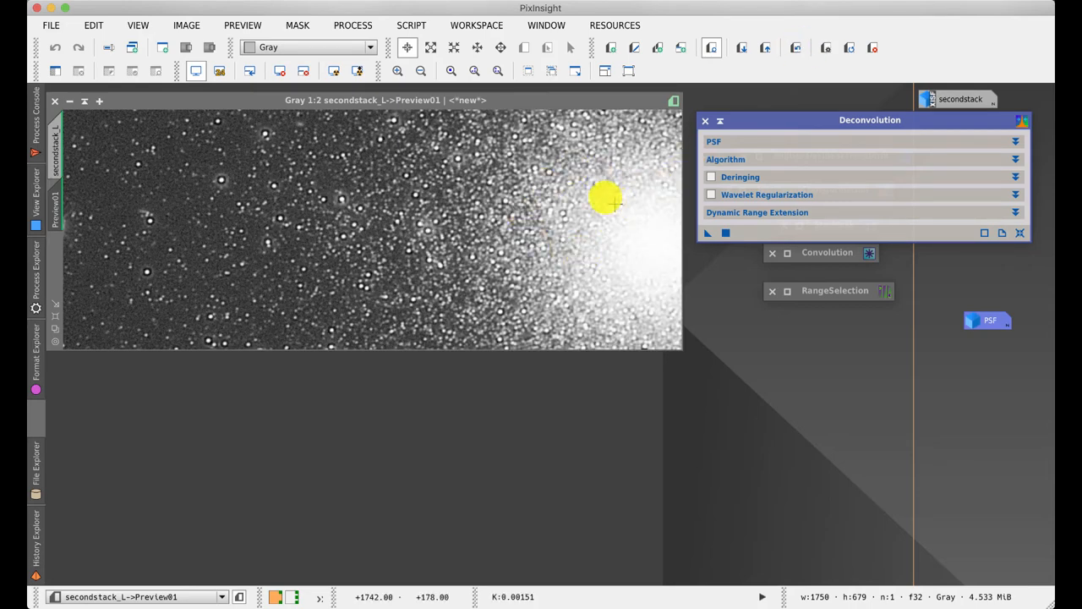
pyautogui.click(797, 48)
pyautogui.click(796, 48)
pyautogui.click(796, 48)
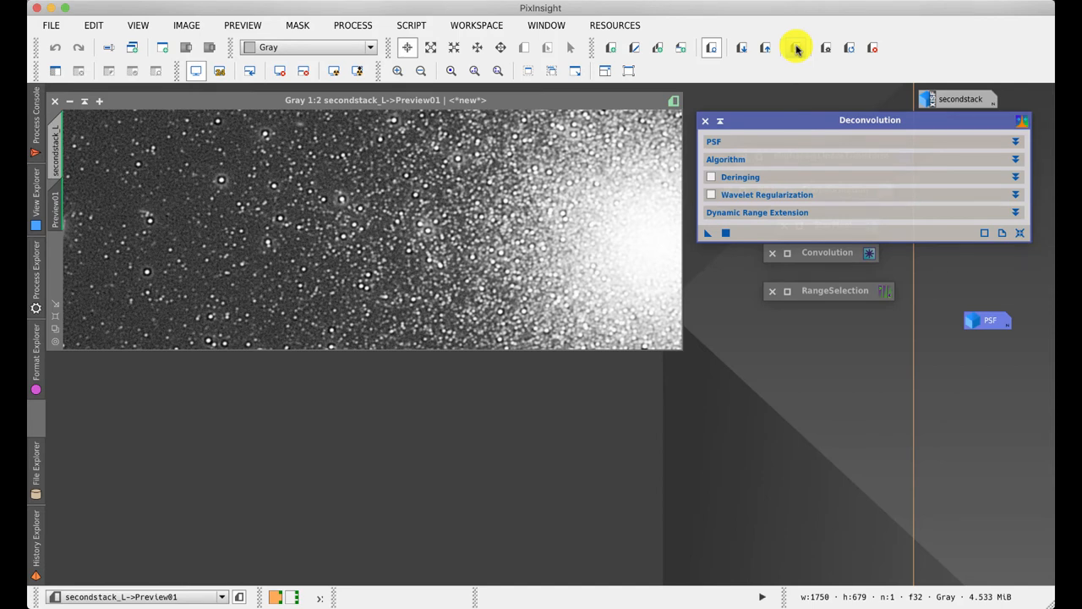
# - Revert Preview01, enable deringing and rerun deconvolution on the preview
pyautogui.click(1017, 176)
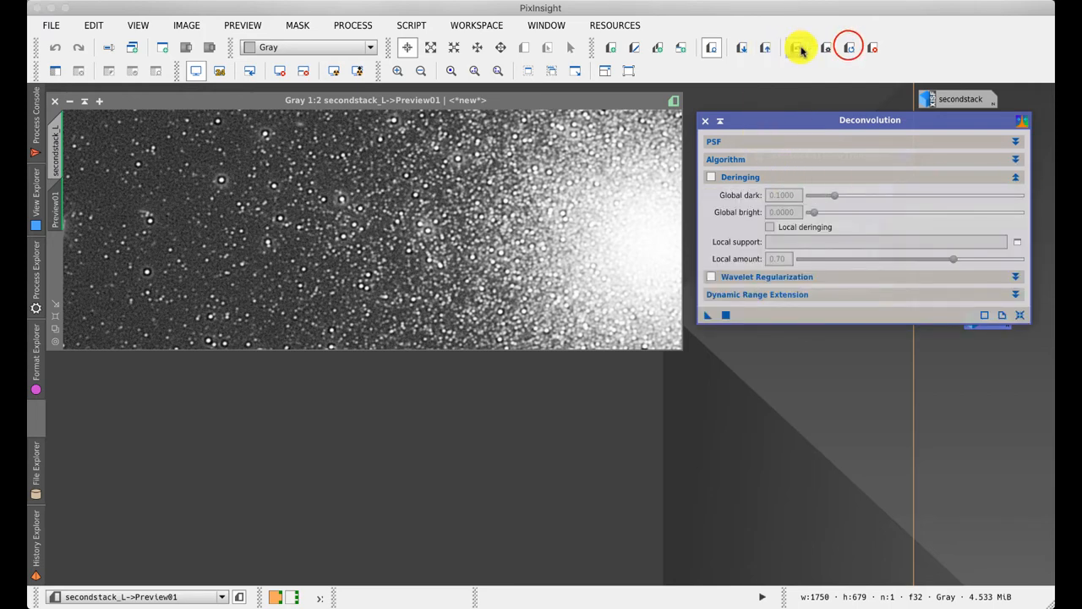
pyautogui.click(849, 48)
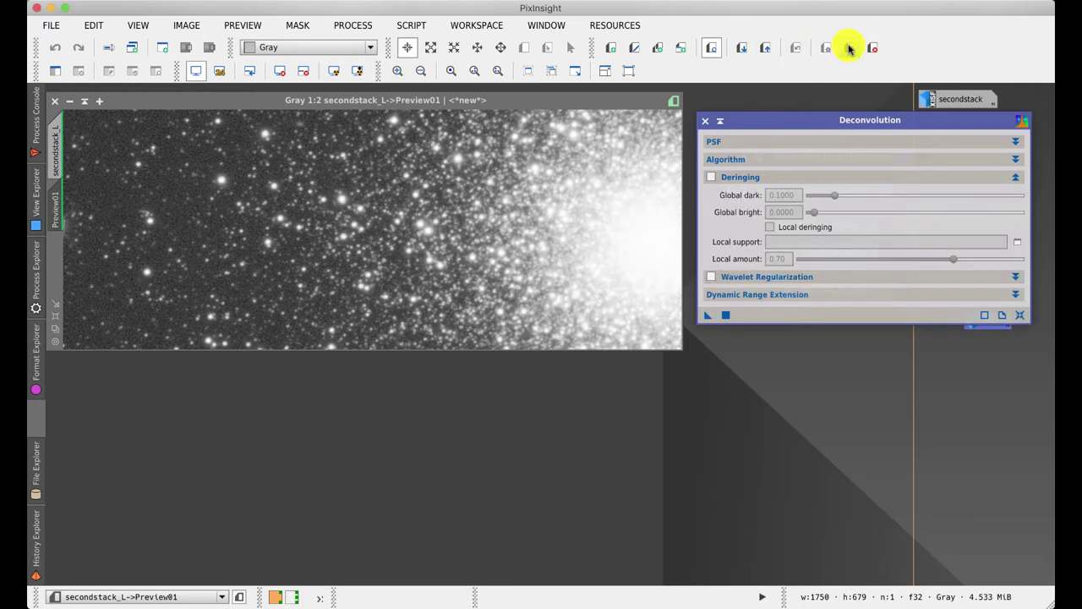
pyautogui.click(712, 176)
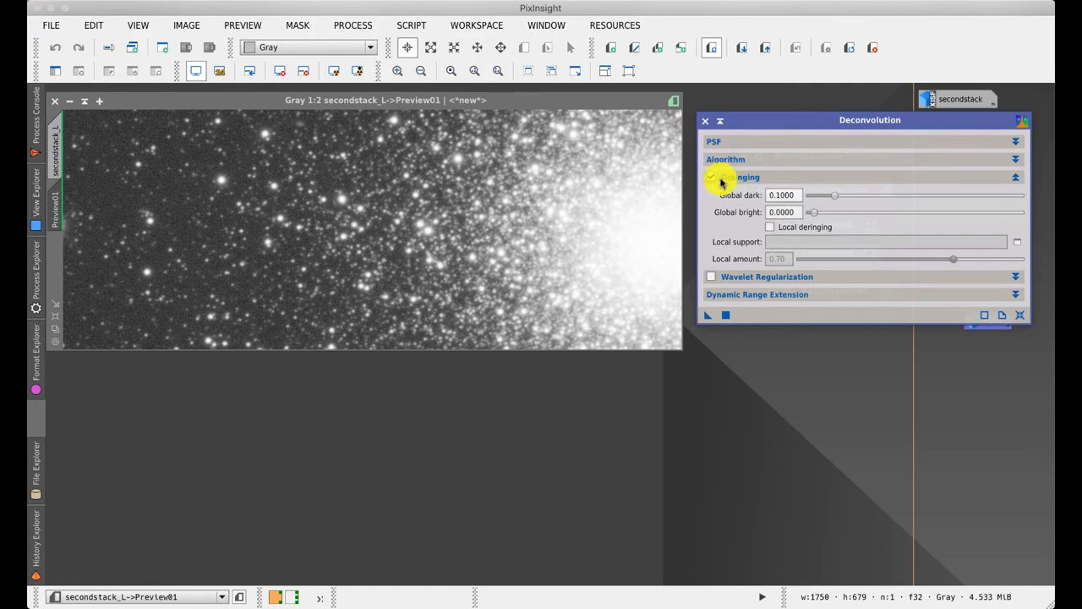
pyautogui.click(725, 318)
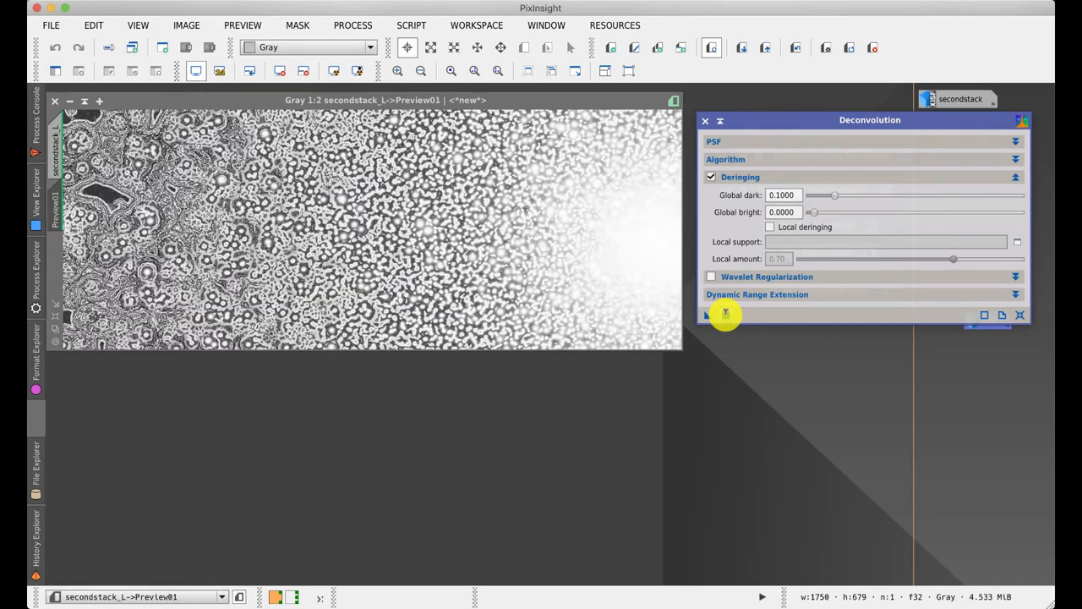
# - Lower global dark deringing to 0.0100, rerun on the preview and compare with the original
pyautogui.doubleClick(776, 194)
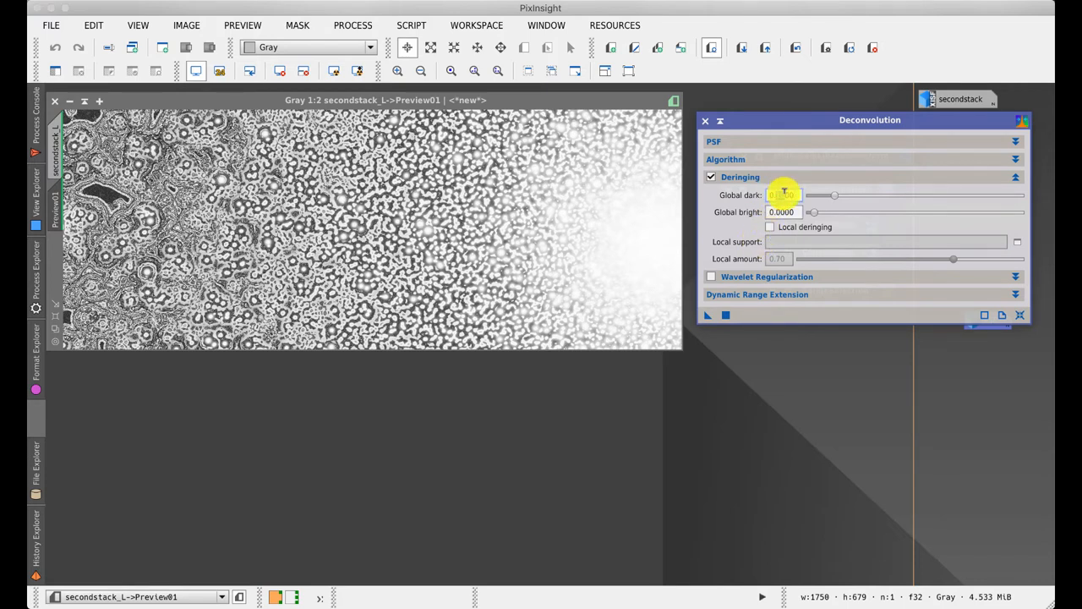
pyautogui.moveTo(784, 195); pyautogui.dragTo(794, 195)
pyautogui.moveTo(814, 196)
pyautogui.write('0')
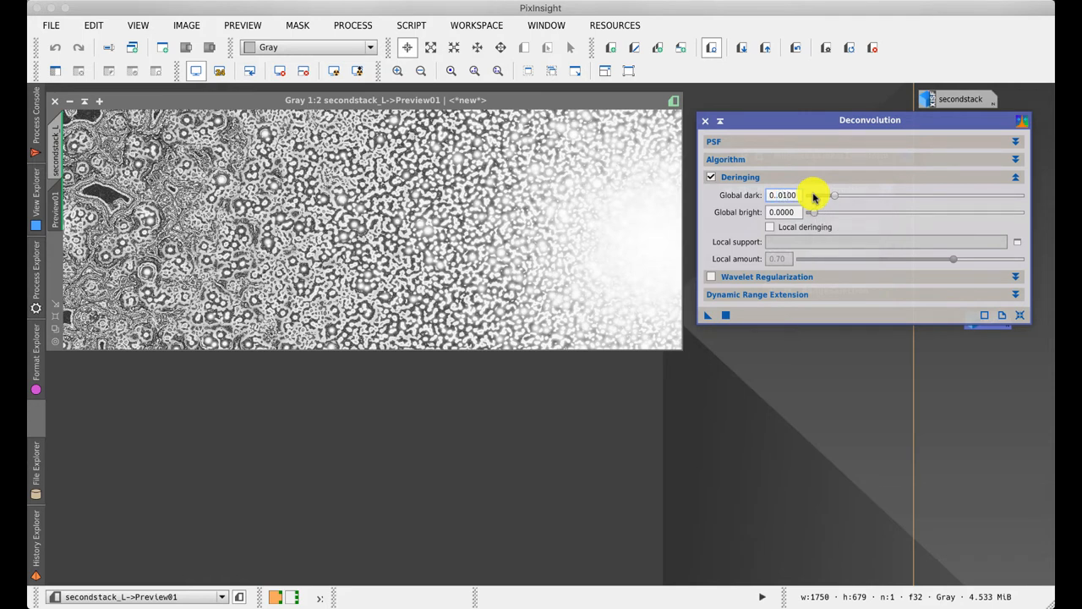
pyautogui.press('Return')
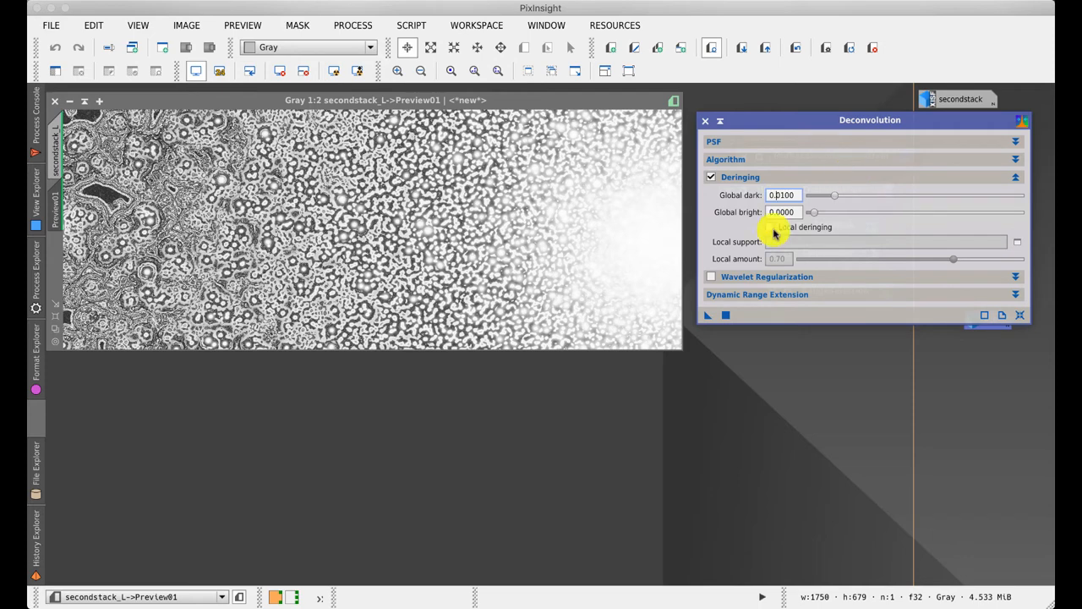
pyautogui.click(726, 314)
pyautogui.click(848, 47)
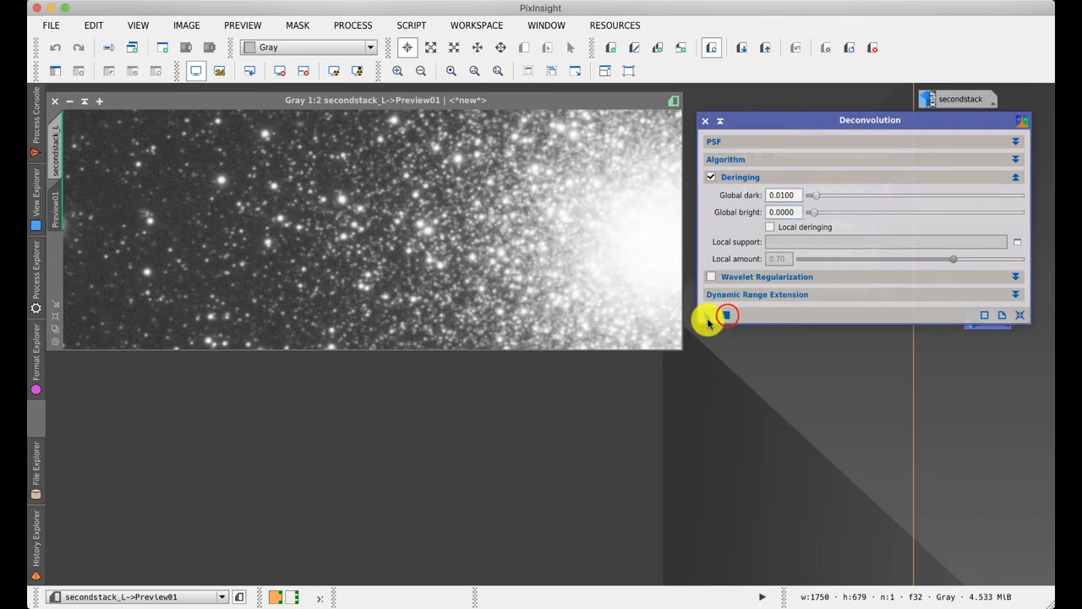
pyautogui.click(725, 314)
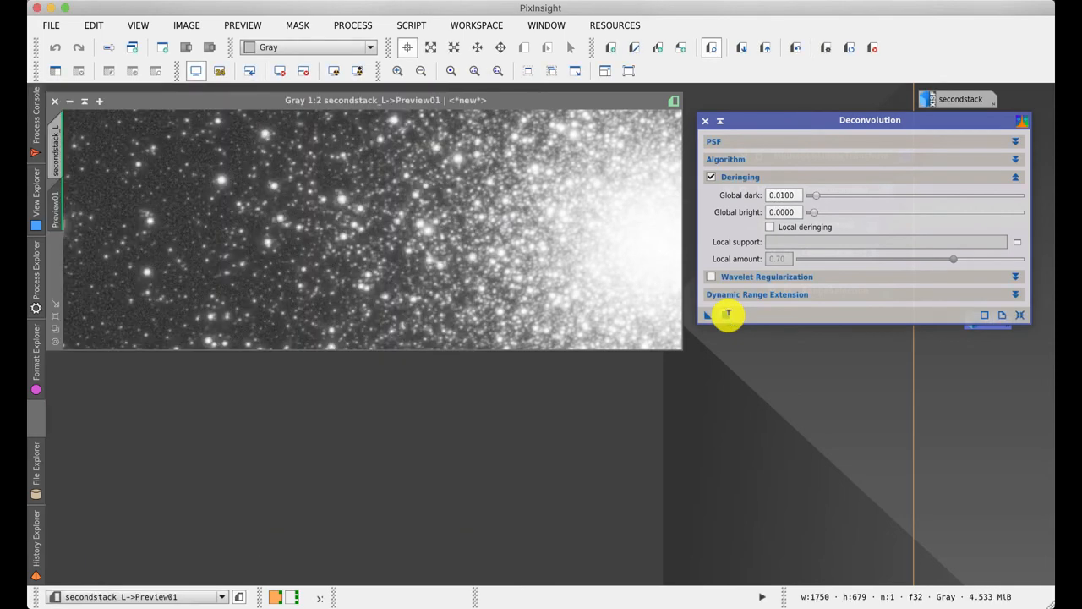
pyautogui.click(796, 48)
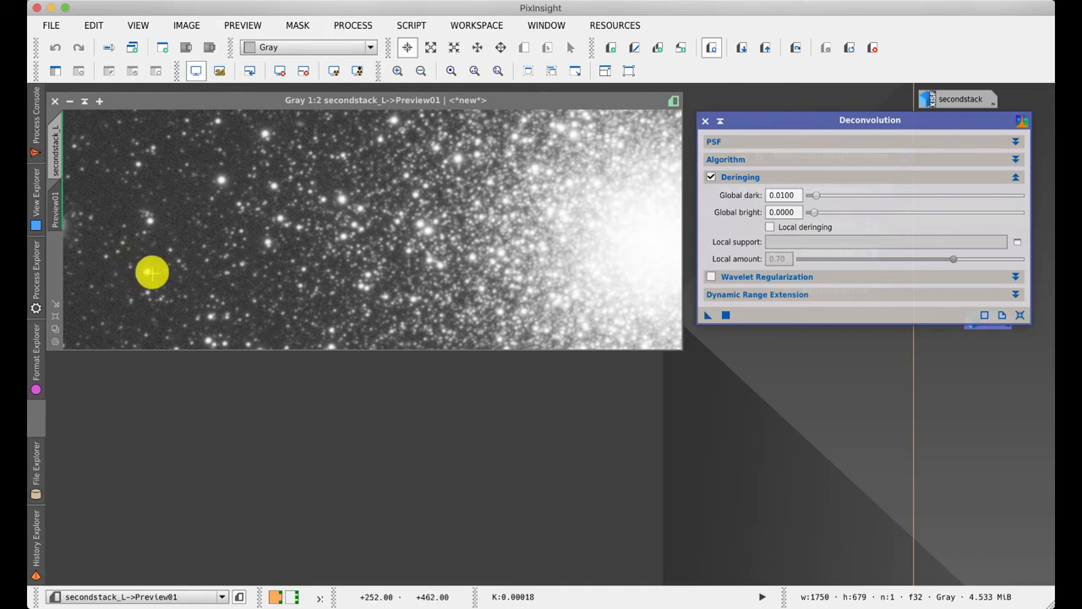
# - Set global dark to 0.0050, rerun deconvolution on Preview01 and toggle undo/redo to compare
pyautogui.click(781, 196)
pyautogui.write('0.0050')
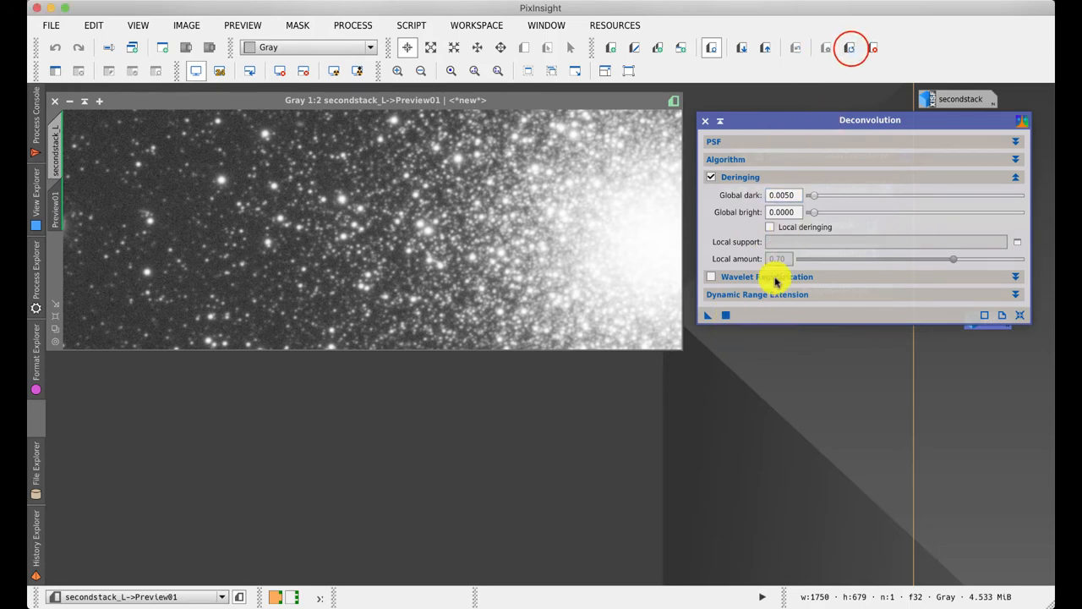
pyautogui.click(726, 314)
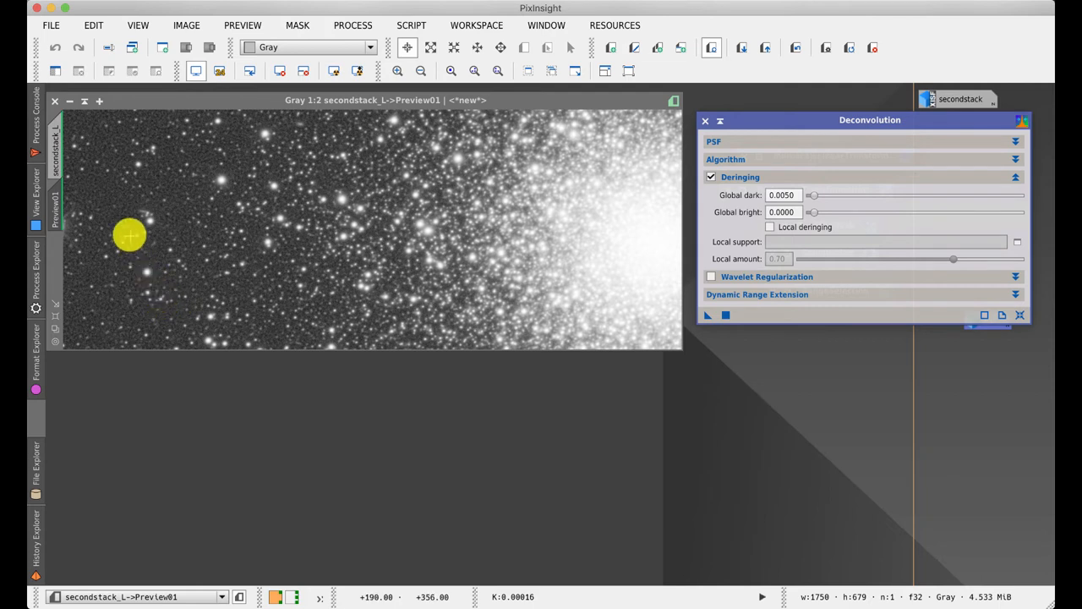
pyautogui.click(796, 48)
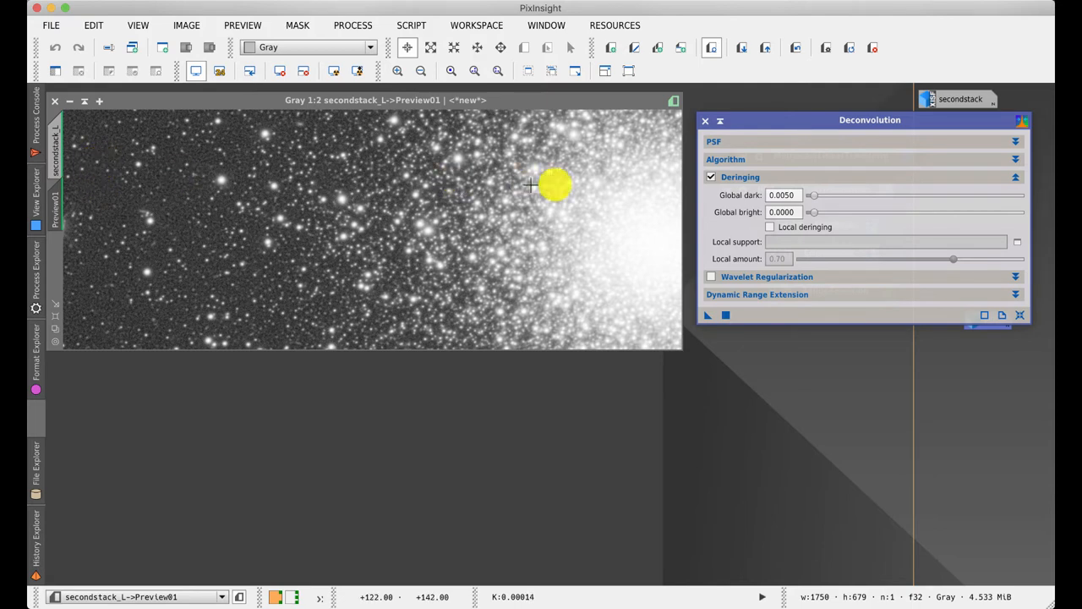
pyautogui.click(1012, 178)
pyautogui.click(1016, 177)
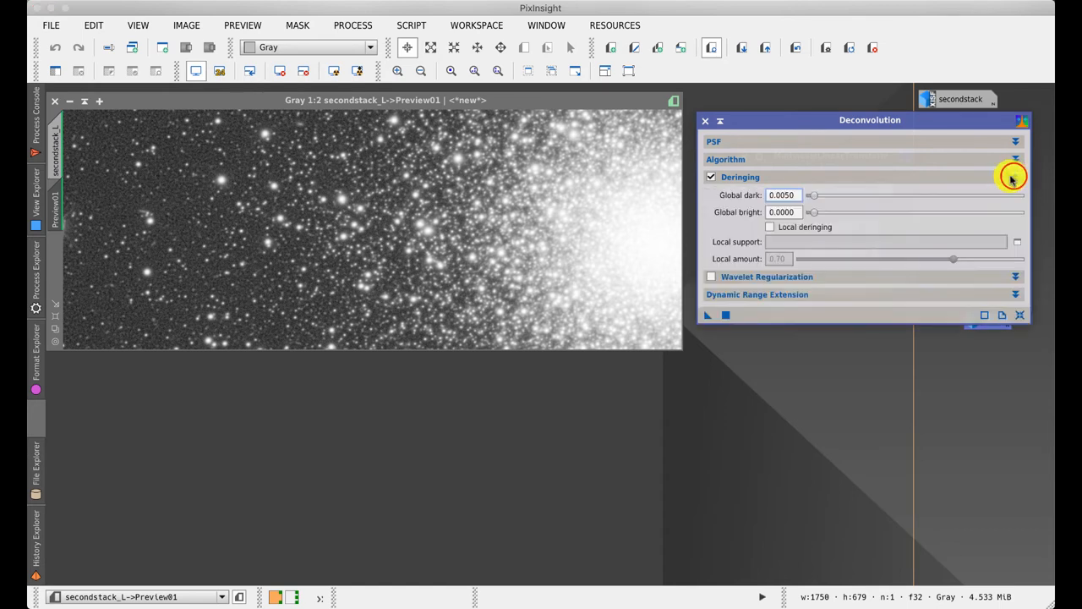
pyautogui.click(798, 49)
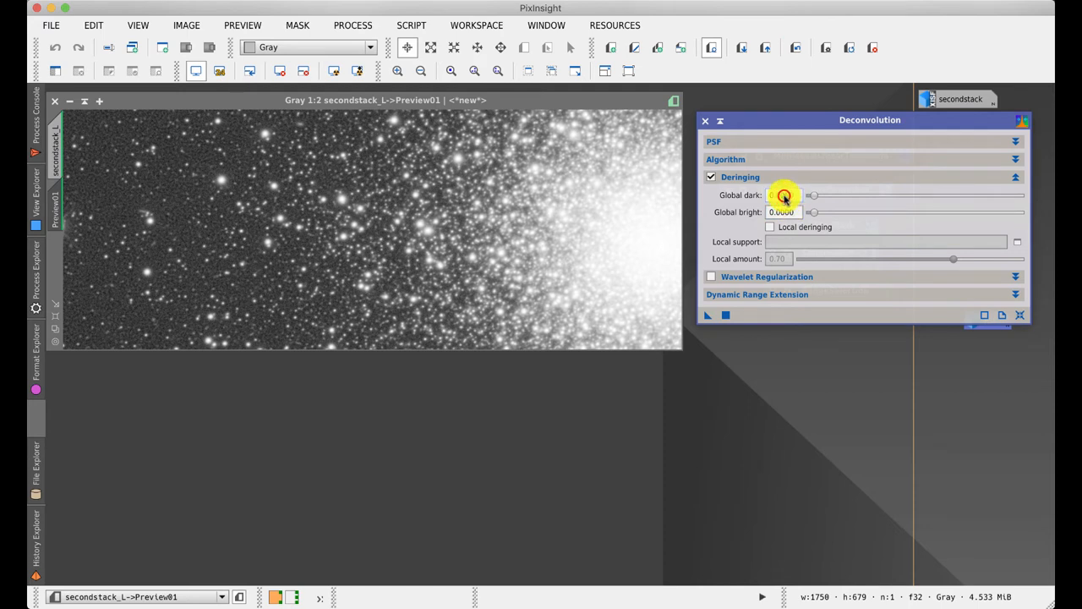
# - Set global dark to 0.0040, rerun deconvolution on the preview and compare before and after
pyautogui.moveTo(786, 195); pyautogui.dragTo(814, 196)
pyautogui.write('40')
pyautogui.click(815, 213)
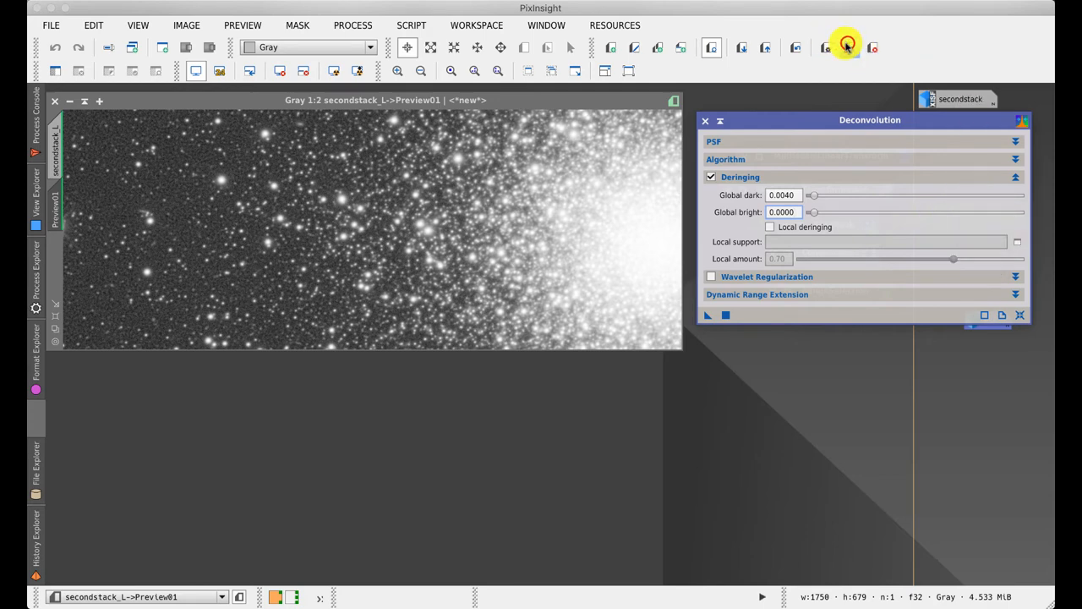
pyautogui.click(726, 315)
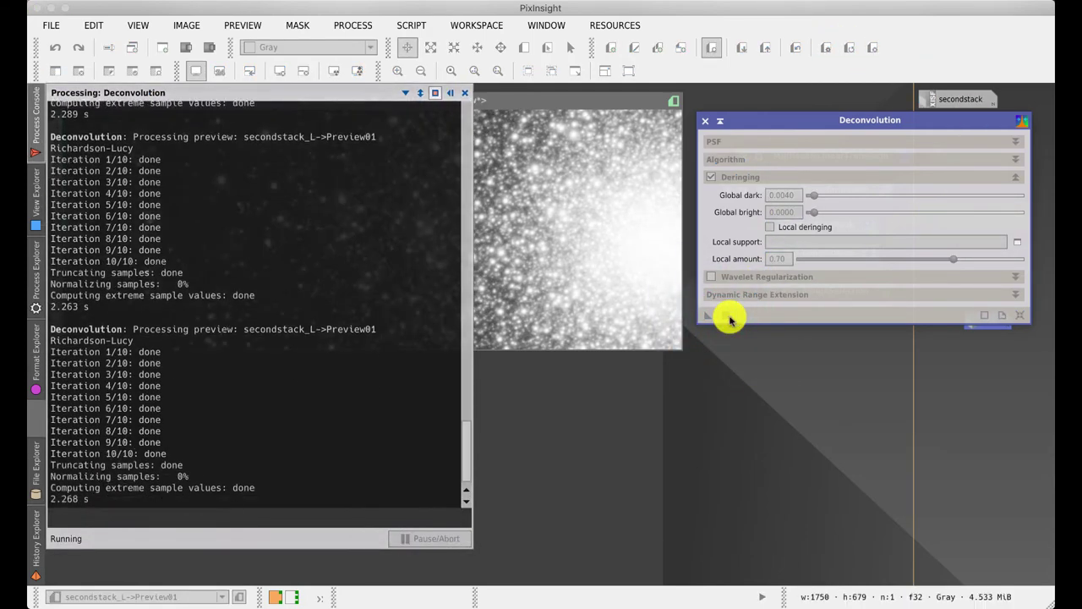
pyautogui.click(800, 47)
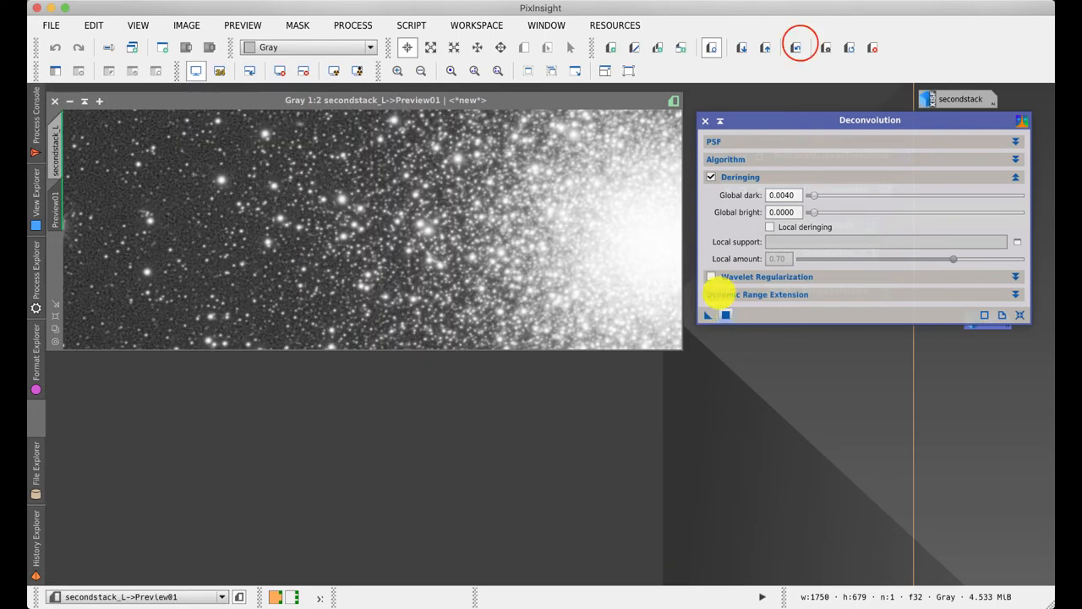
pyautogui.click(799, 47)
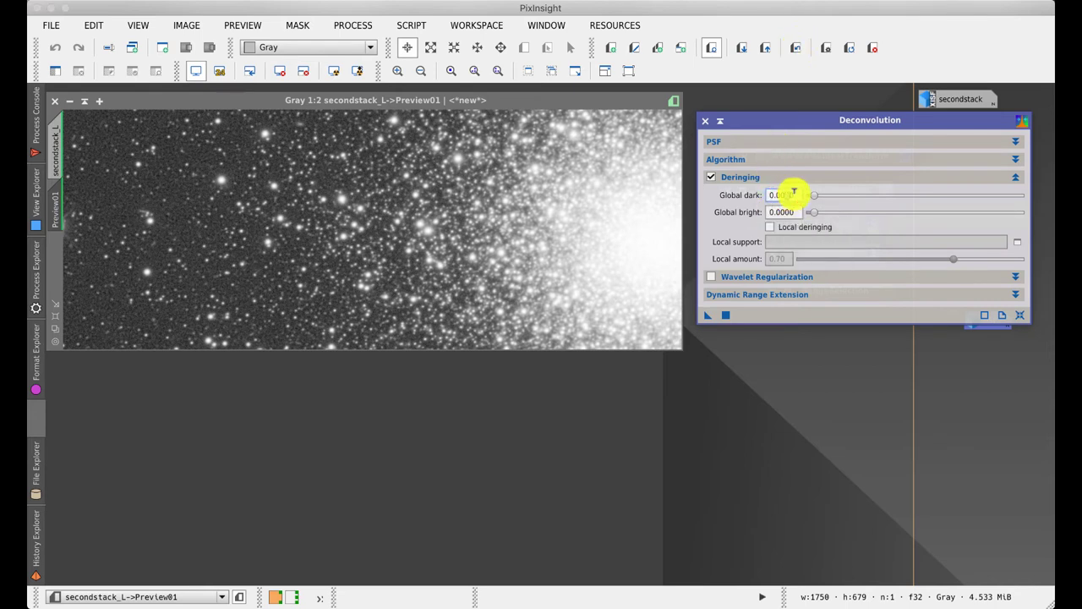
# - Set global dark to 0.0030 and rerun deconvolution on Preview01
pyautogui.click(783, 211)
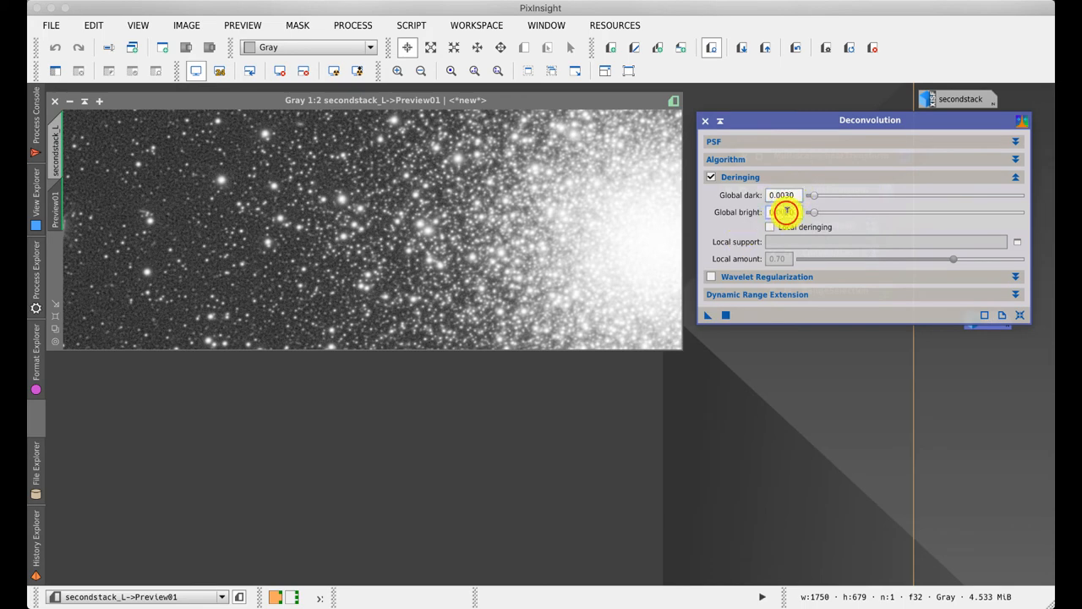
pyautogui.click(725, 315)
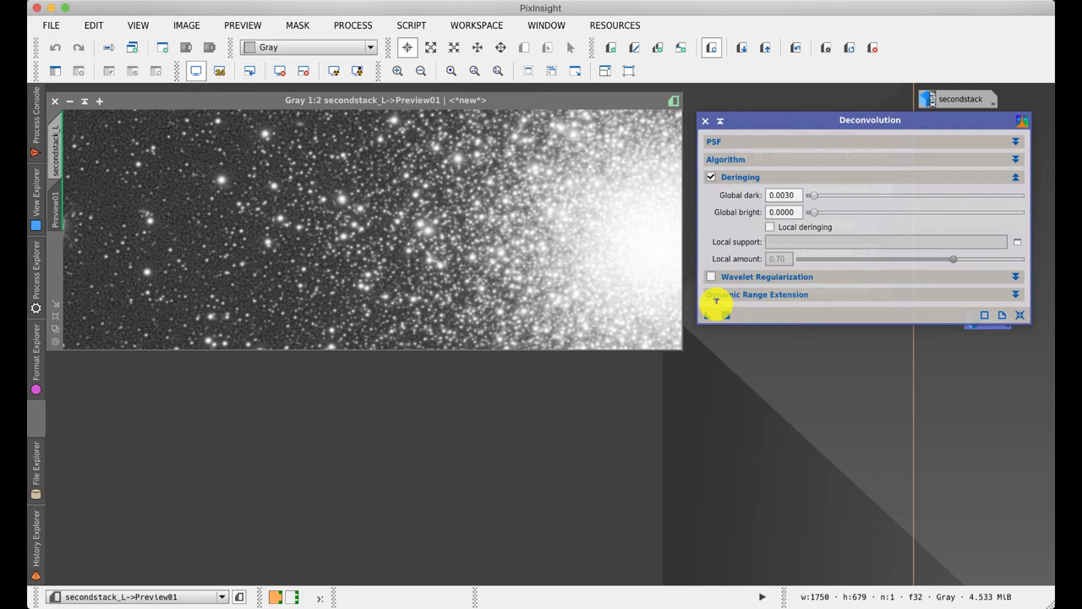
# - Enable Wavelet Regularization, keeping B3 Spline as the scaling function
pyautogui.click(1015, 177)
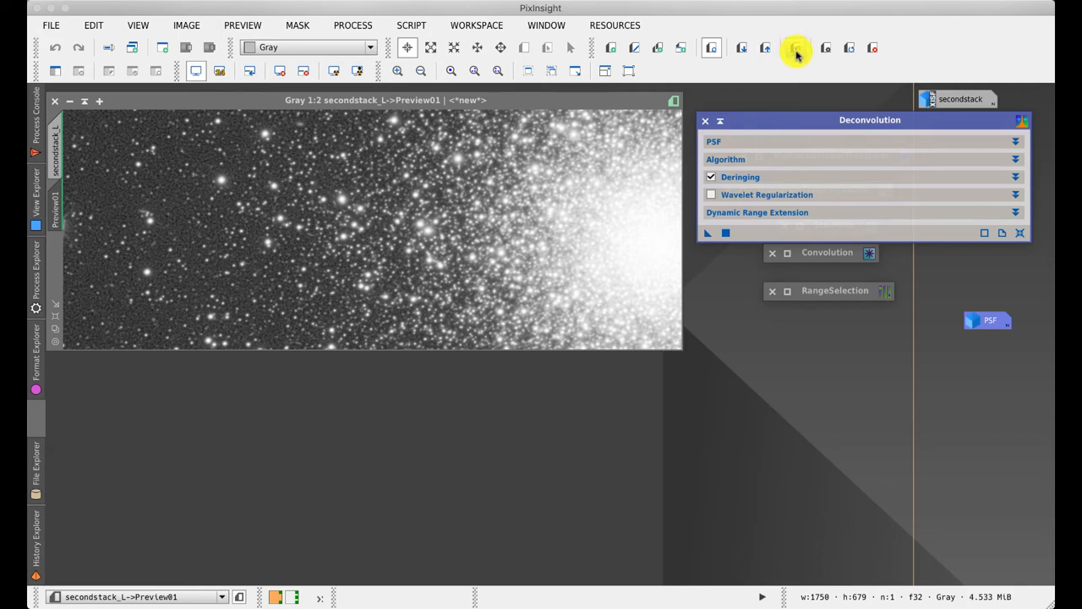
pyautogui.click(848, 48)
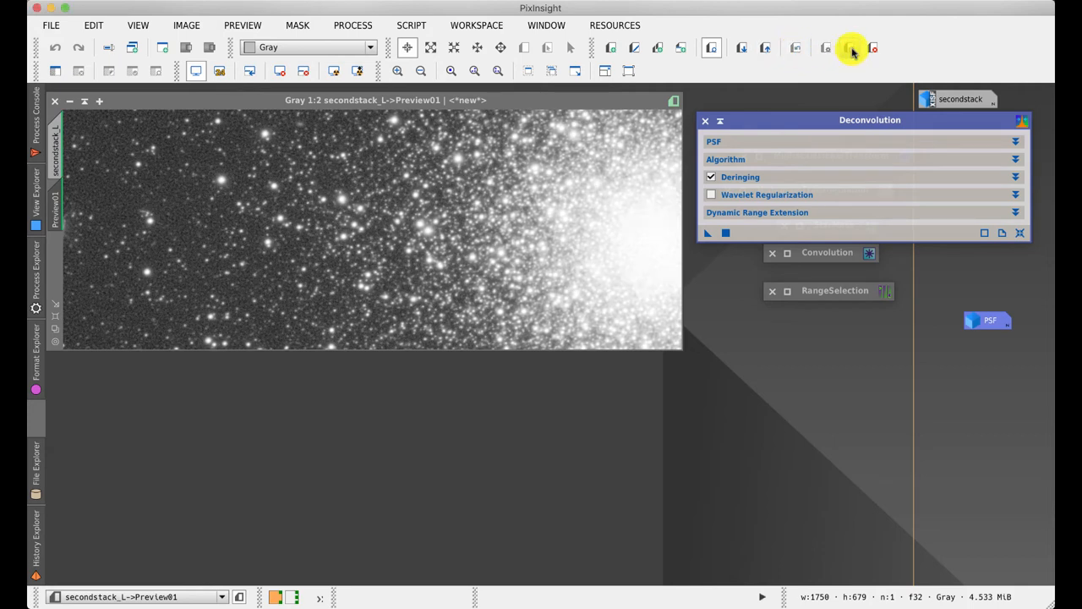
pyautogui.click(1015, 195)
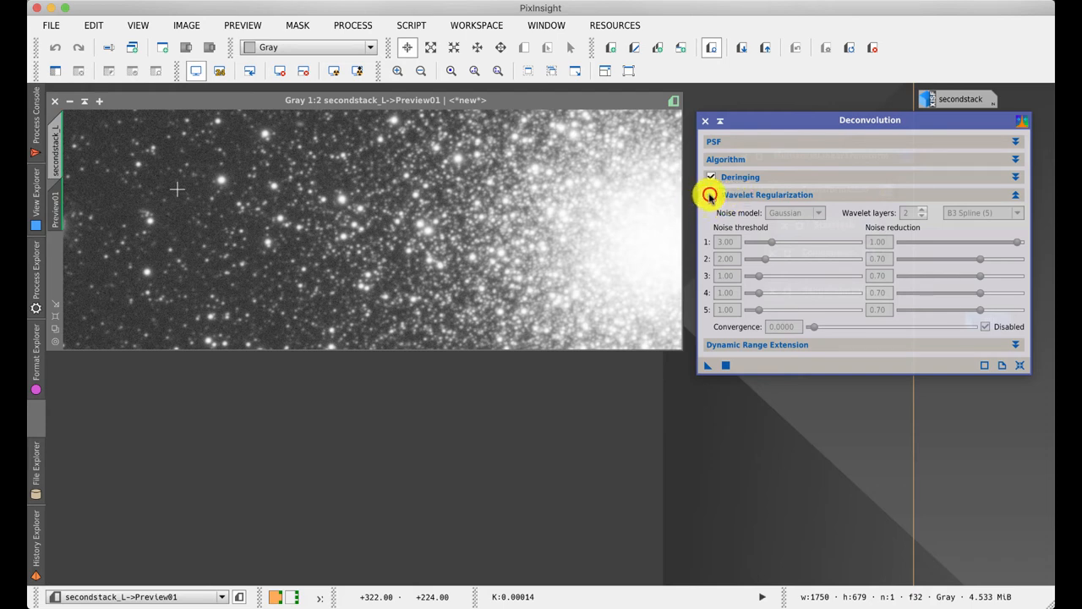
pyautogui.click(711, 195)
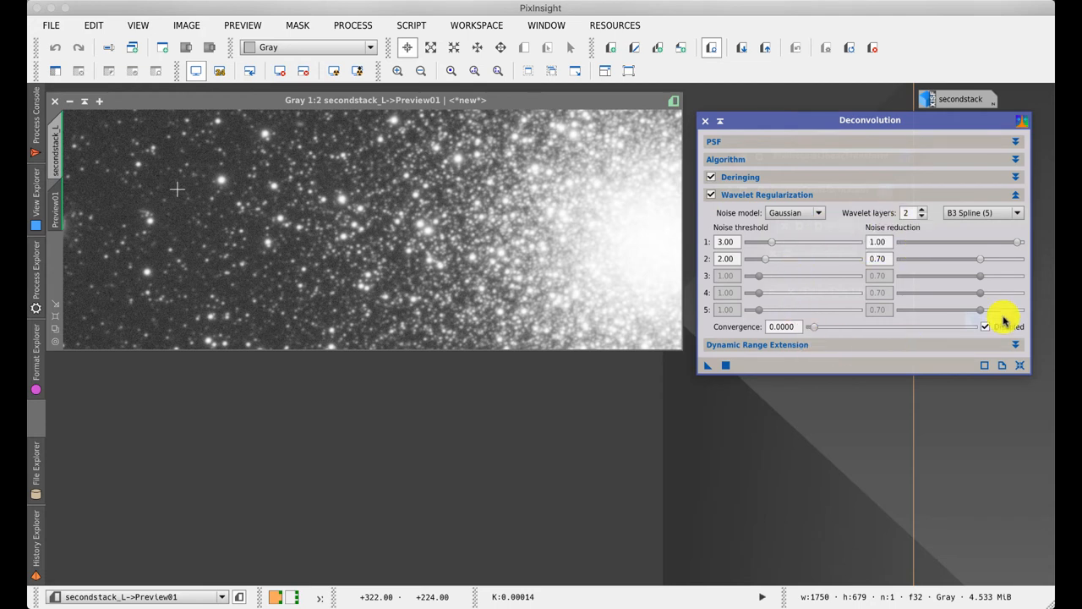
pyautogui.click(981, 213)
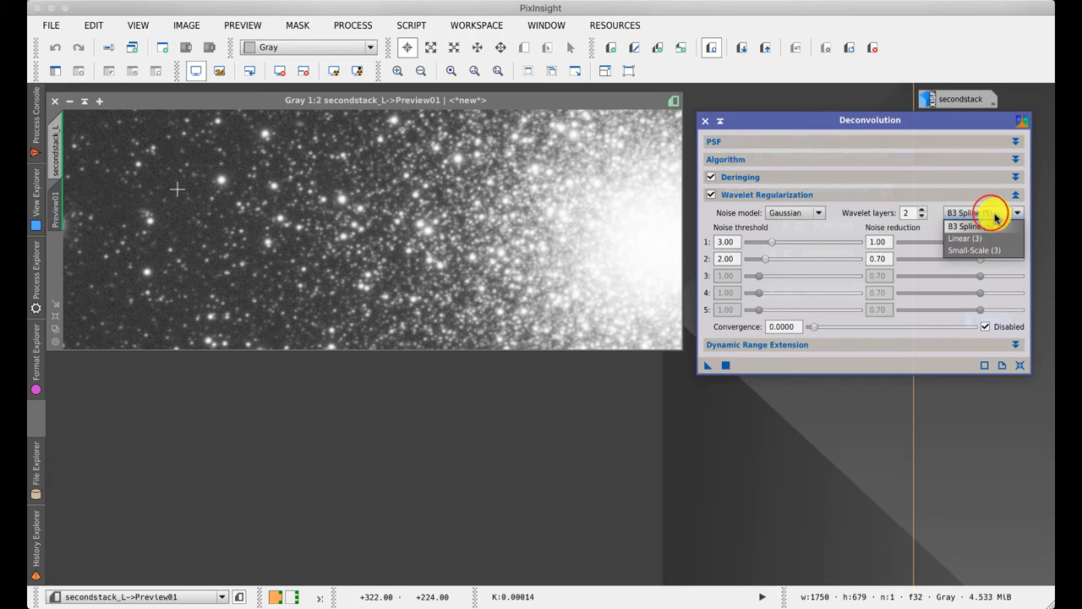
pyautogui.click(993, 216)
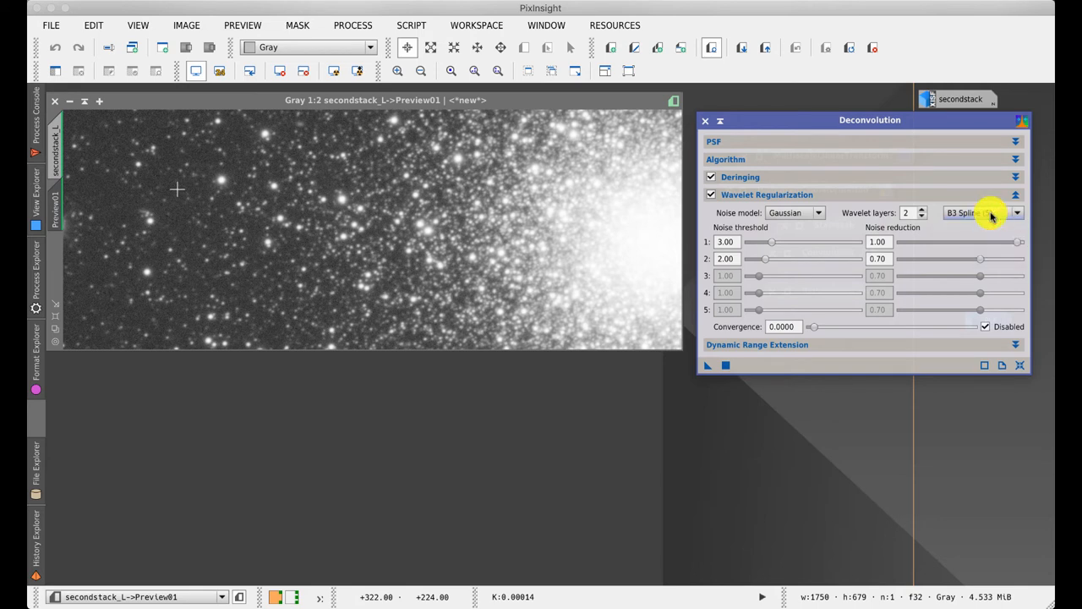
# - Add a third wavelet layer with thresholds 7.20/4.40/2.60, reduction 0.50 on layer 3, and rerun on the preview
pyautogui.click(923, 209)
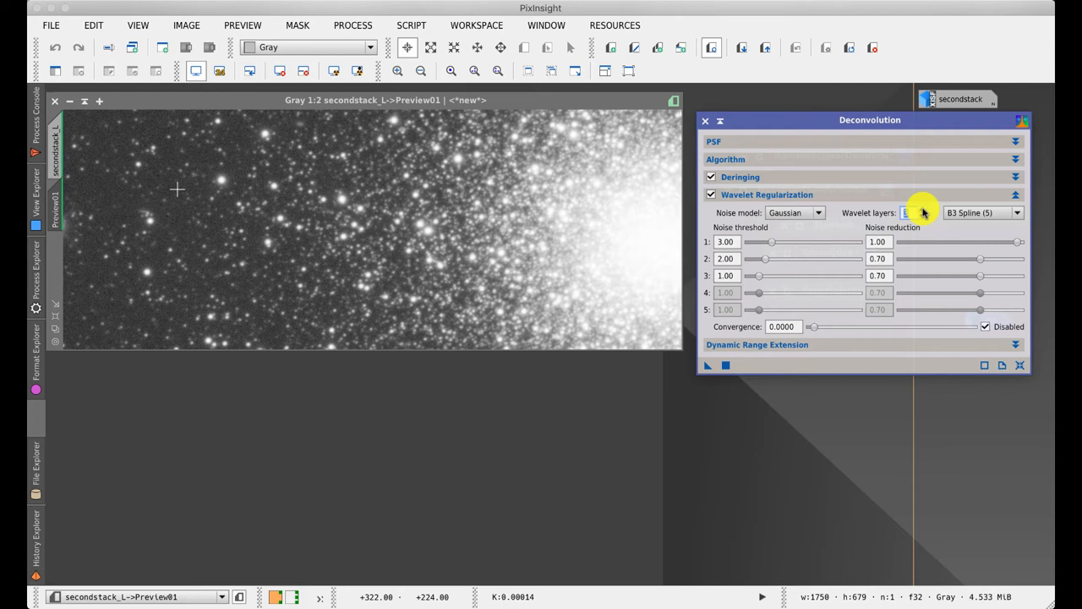
pyautogui.moveTo(776, 250)
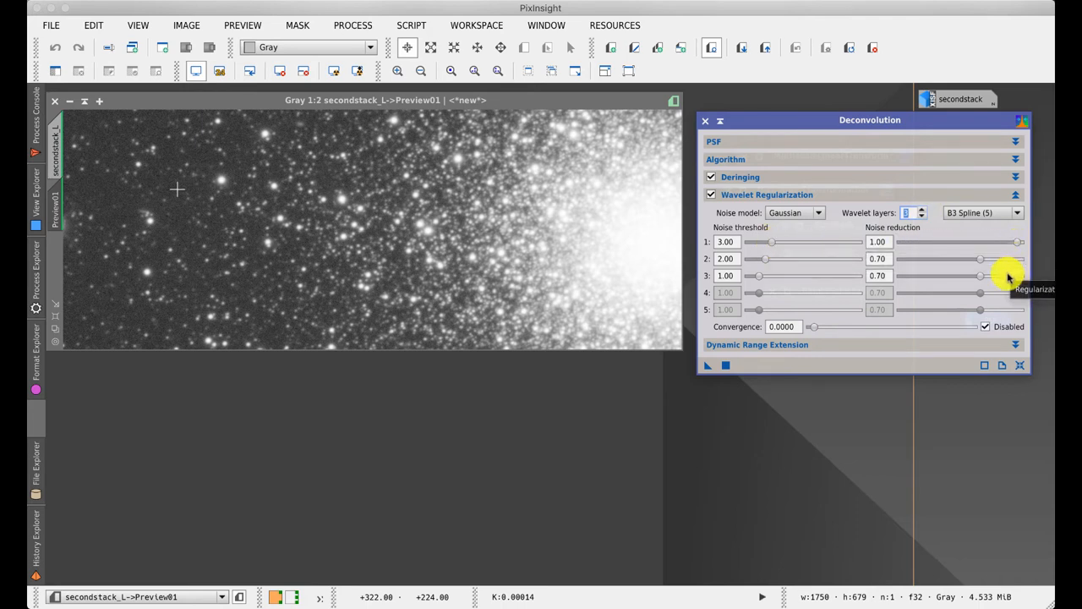
pyautogui.click(771, 244)
pyautogui.moveTo(771, 244); pyautogui.dragTo(801, 243)
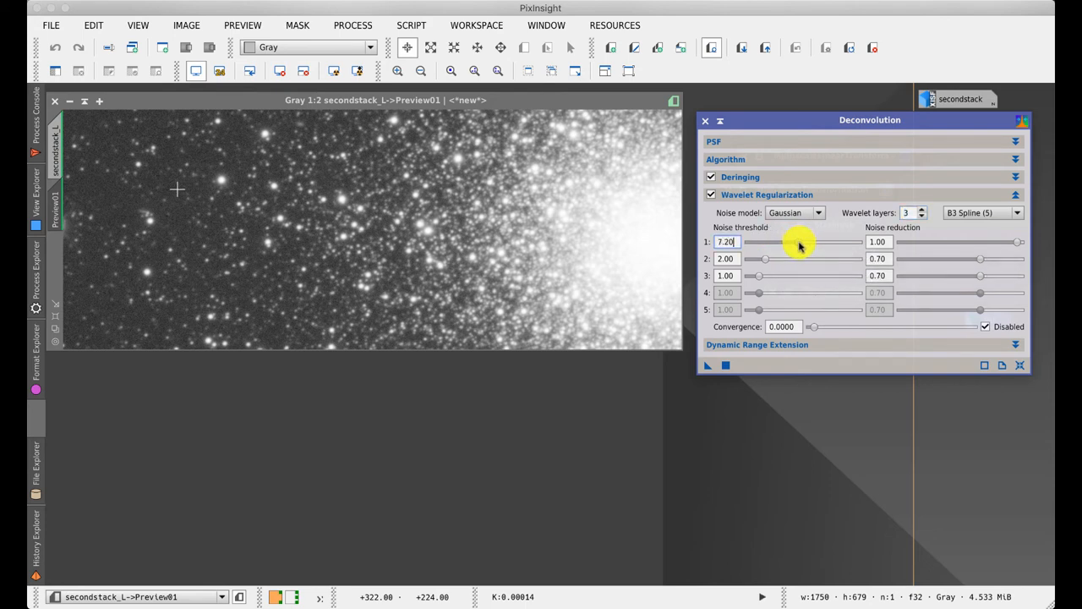
pyautogui.moveTo(764, 257)
pyautogui.mouseDown()
pyautogui.moveTo(781, 258)
pyautogui.moveTo(770, 275)
pyautogui.mouseUp()
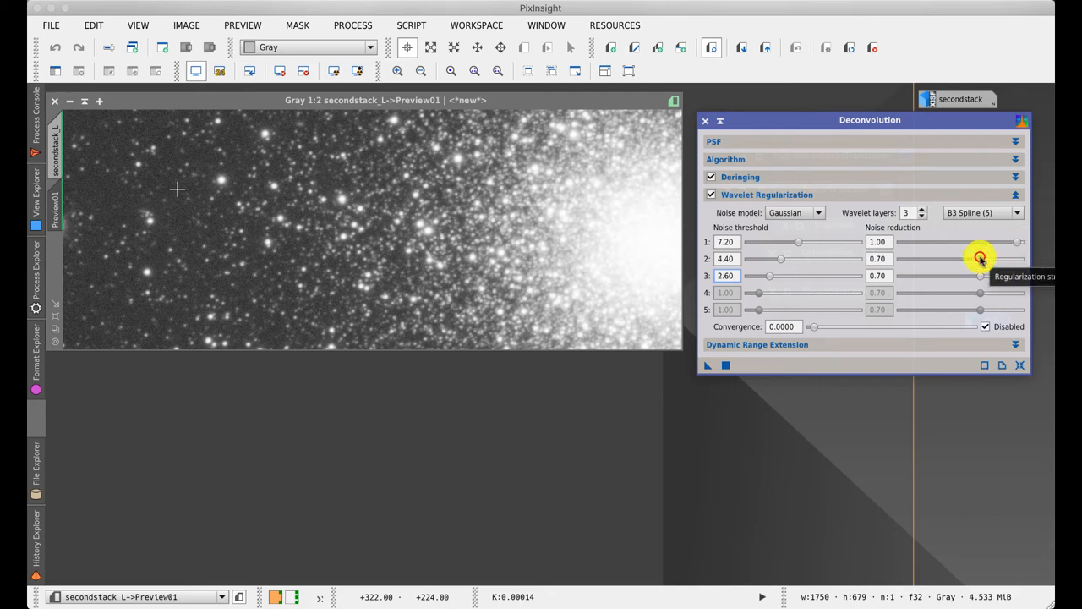
pyautogui.moveTo(980, 275)
pyautogui.mouseDown()
pyautogui.moveTo(955, 275)
pyautogui.moveTo(987, 258)
pyautogui.mouseUp()
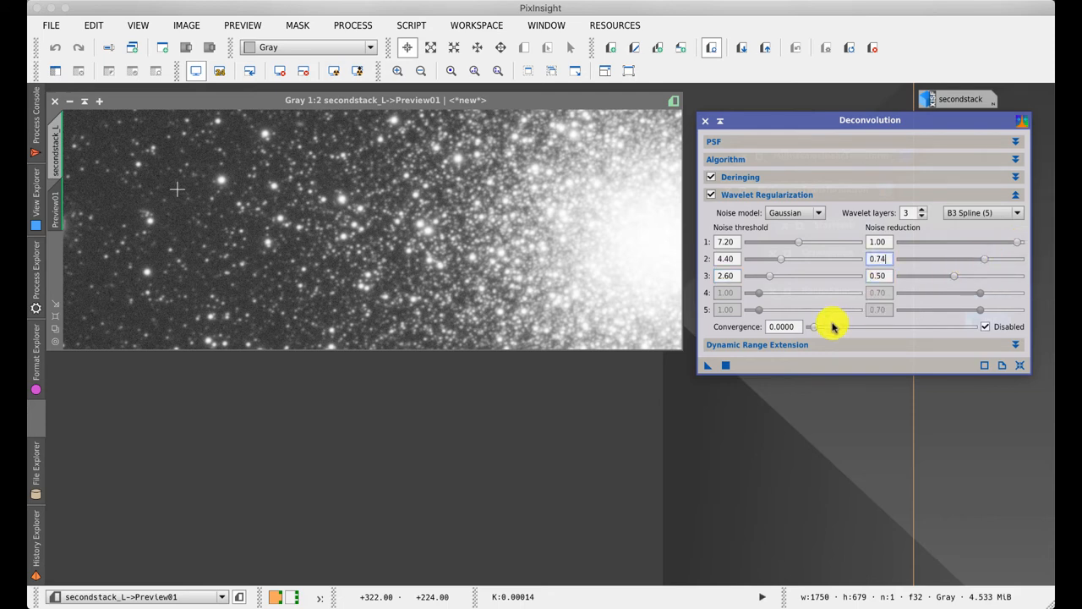
pyautogui.click(725, 365)
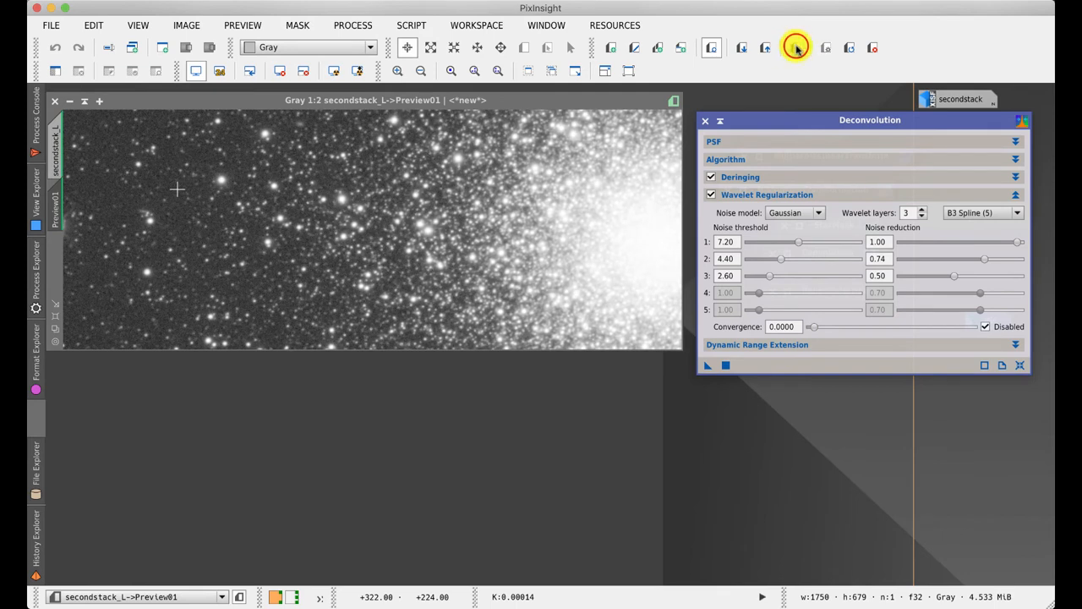
# - Toggle the preview between its undeconvolved and deconvolved states to compare
pyautogui.click(796, 47)
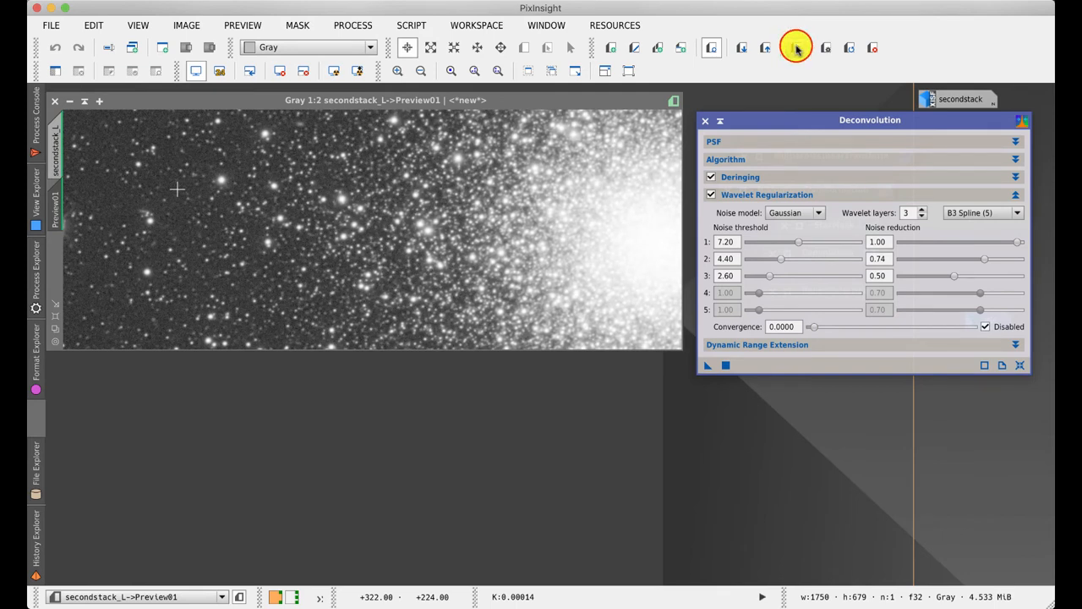
pyautogui.click(797, 47)
pyautogui.click(796, 49)
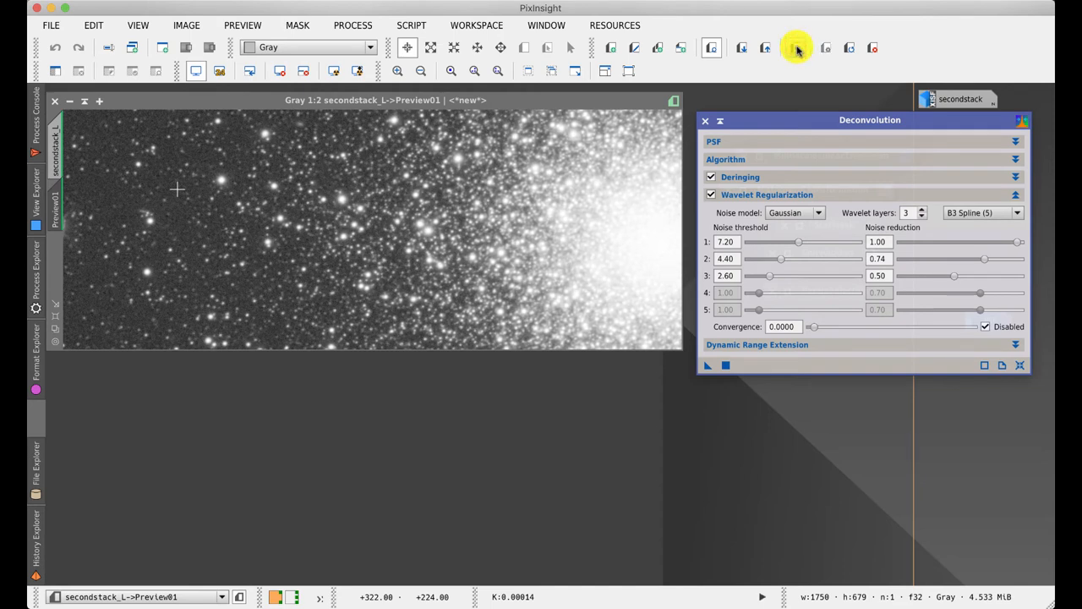
# - Use four wavelet layers with thresholds 8.20/5.00/3.00/1.00 and reductions 0.78/0.60/0.44, then rerun deconvolution
pyautogui.click(923, 212)
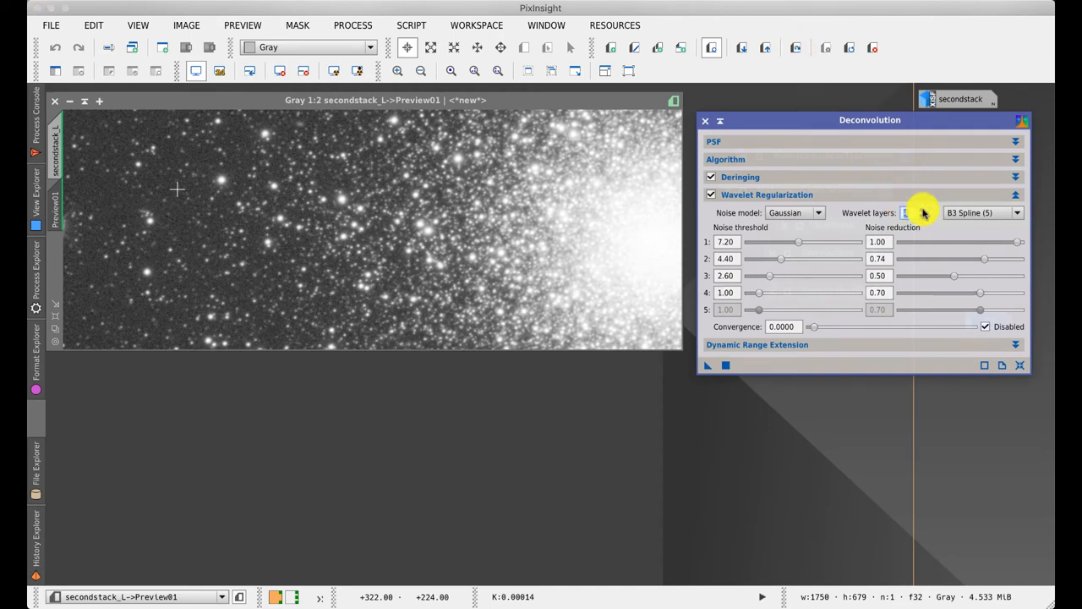
pyautogui.click(977, 293)
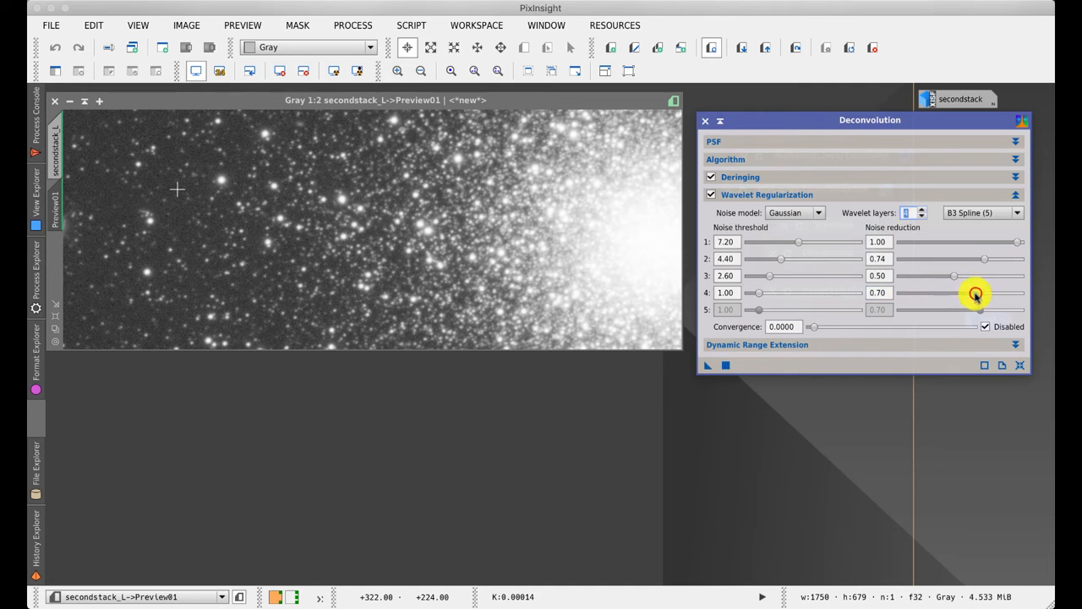
pyautogui.moveTo(976, 293)
pyautogui.mouseDown()
pyautogui.moveTo(940, 293)
pyautogui.moveTo(960, 276)
pyautogui.mouseUp()
pyautogui.moveTo(799, 243)
pyautogui.mouseDown()
pyautogui.moveTo(808, 243)
pyautogui.moveTo(773, 276)
pyautogui.mouseUp()
pyautogui.click(767, 276)
pyautogui.moveTo(983, 259); pyautogui.dragTo(947, 292)
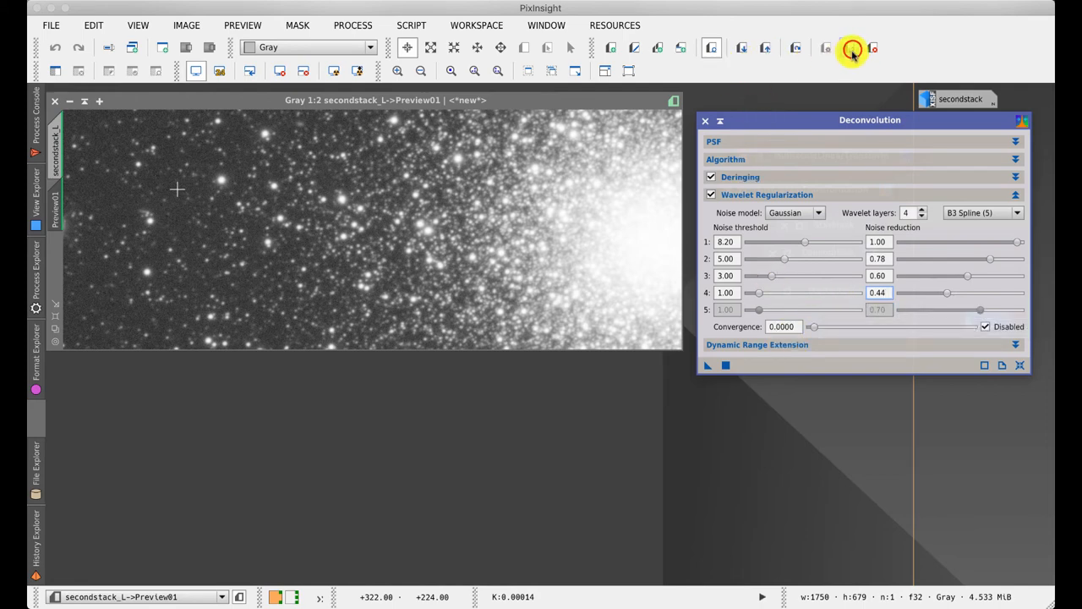
pyautogui.click(708, 365)
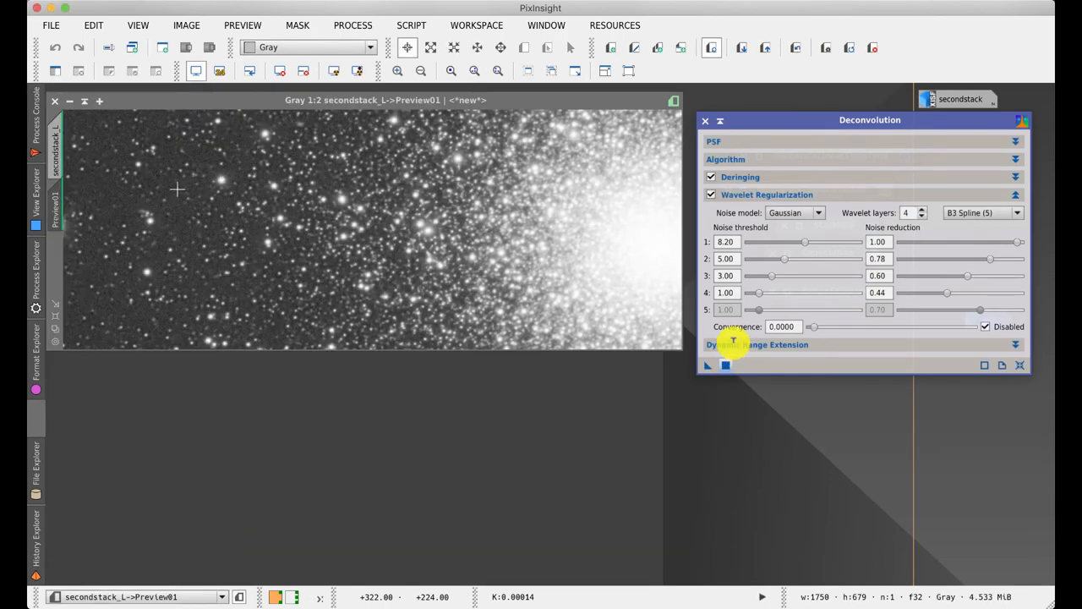
# - Compare the preview, then set Deringing Global dark to 0.0040 and rerun deconvolution on the preview
pyautogui.click(796, 49)
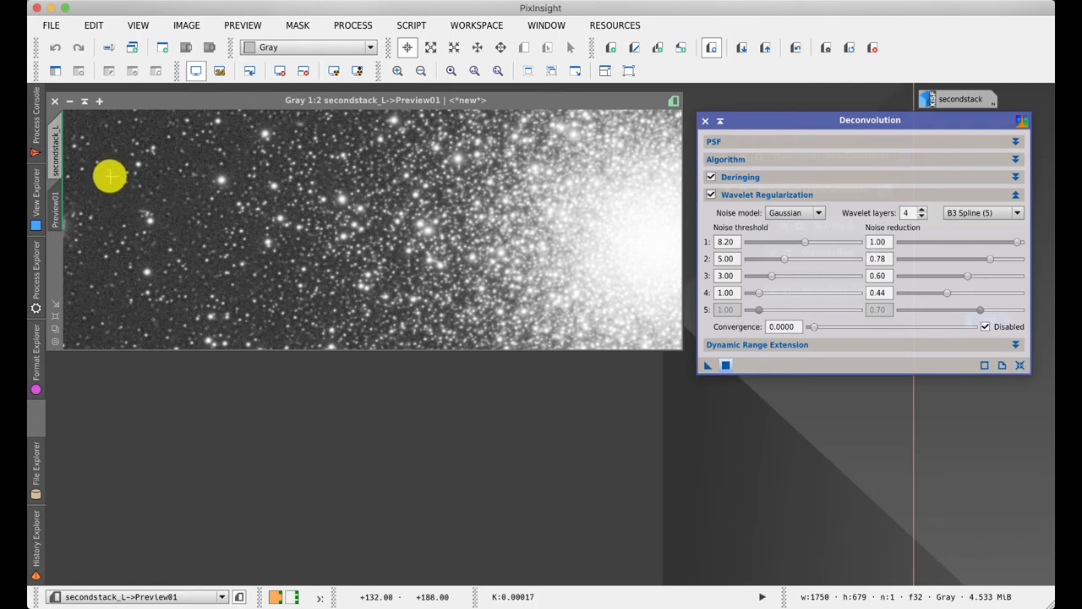
pyautogui.click(1015, 195)
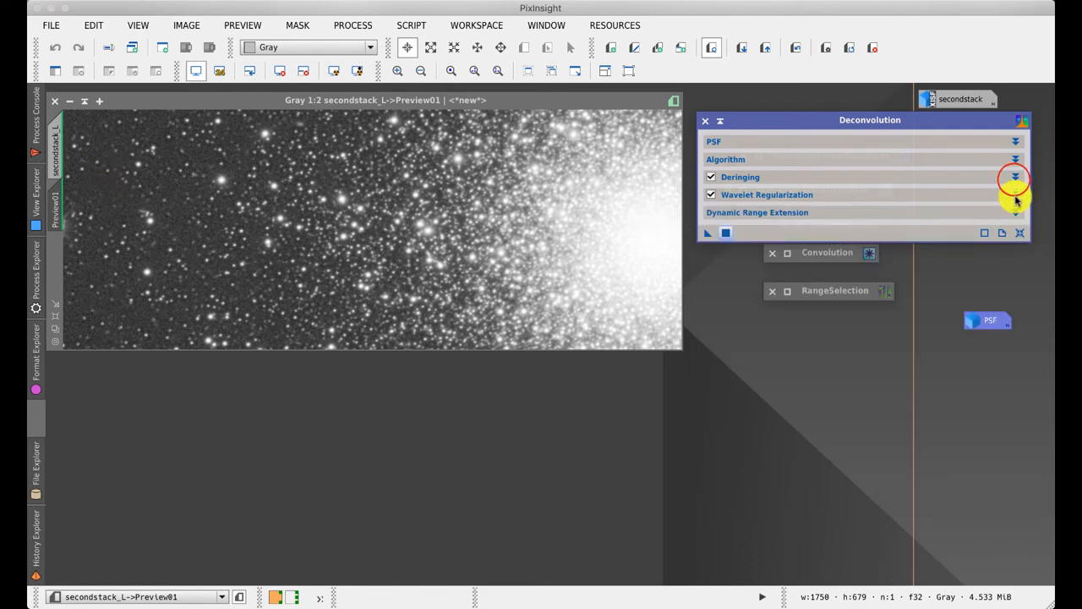
pyautogui.click(1015, 177)
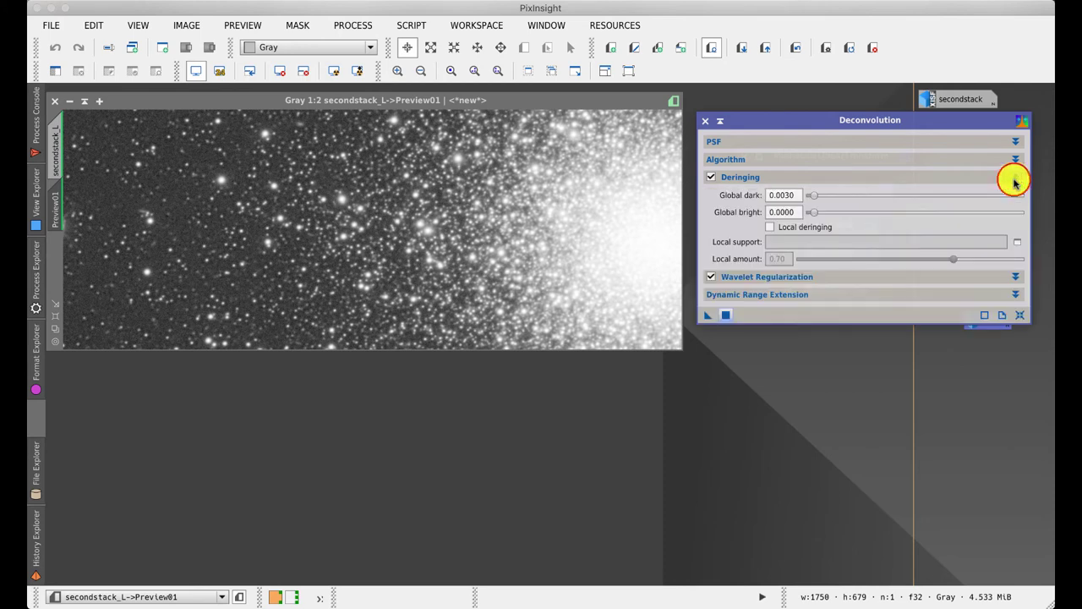
pyautogui.doubleClick(782, 194)
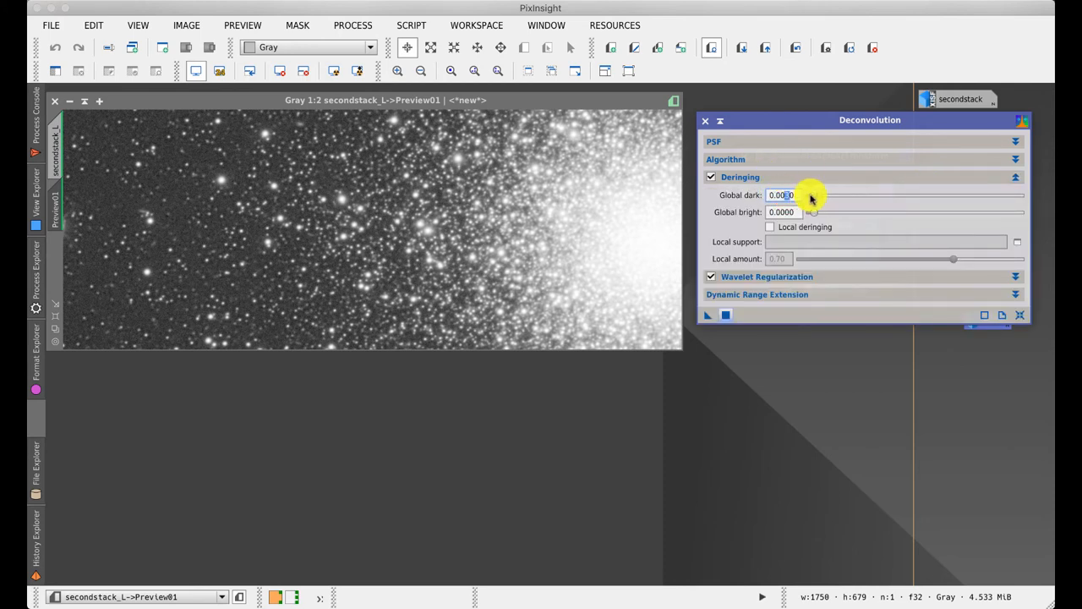
pyautogui.write('0.004')
pyautogui.press('Return')
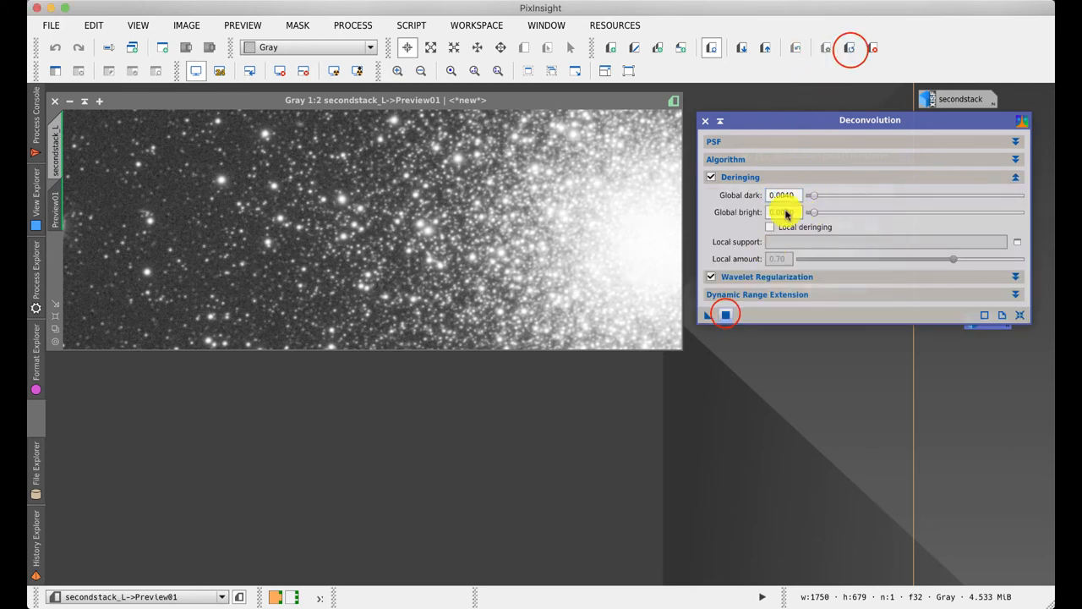
pyautogui.click(725, 315)
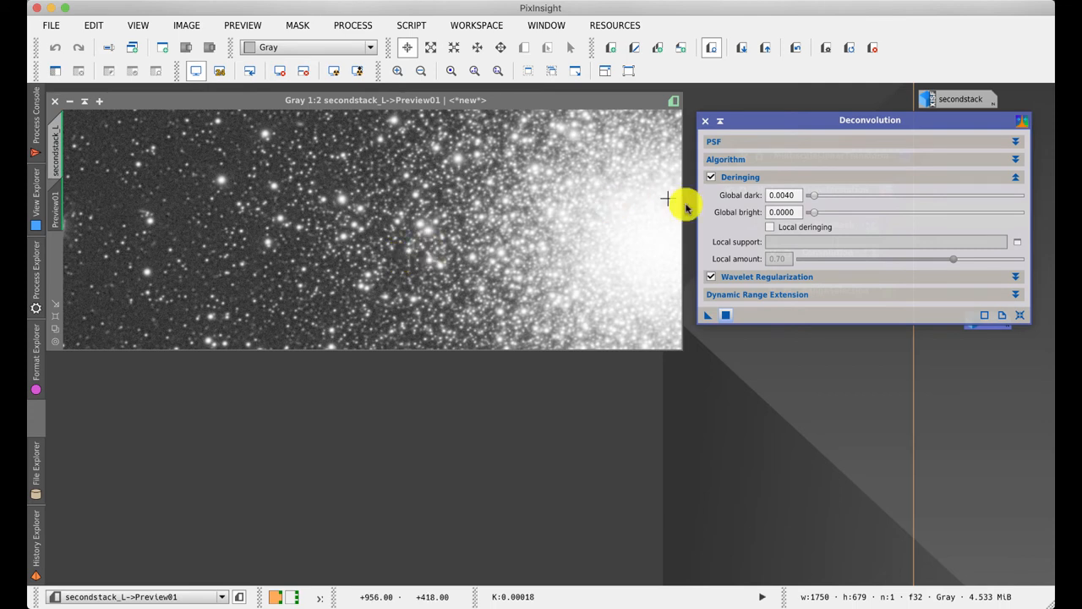
# - Return to the full secondstack_L image and put the Deconvolution window away
pyautogui.click(1015, 176)
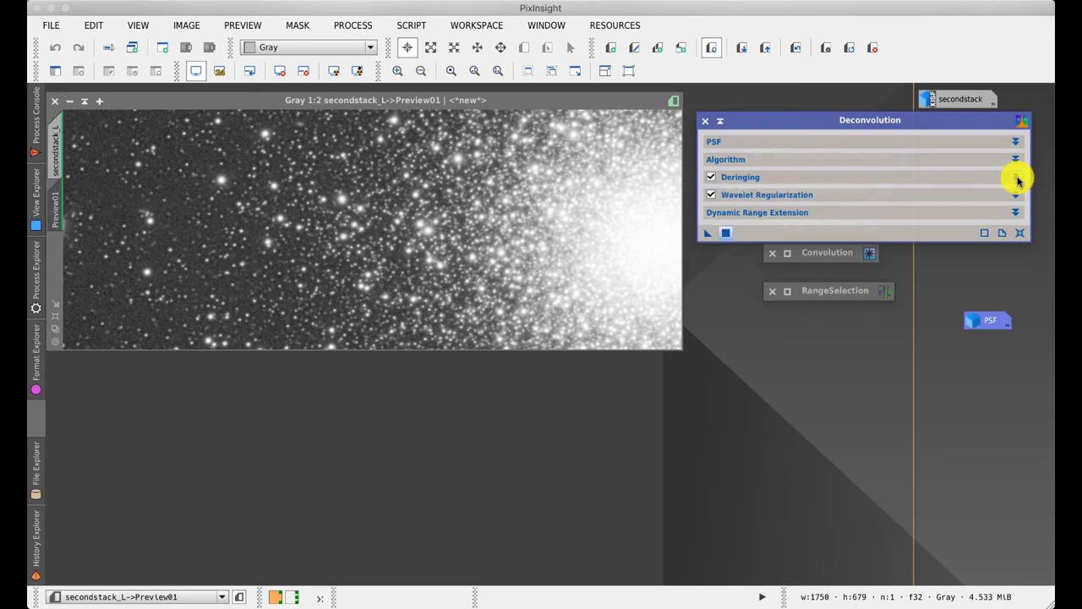
pyautogui.click(56, 141)
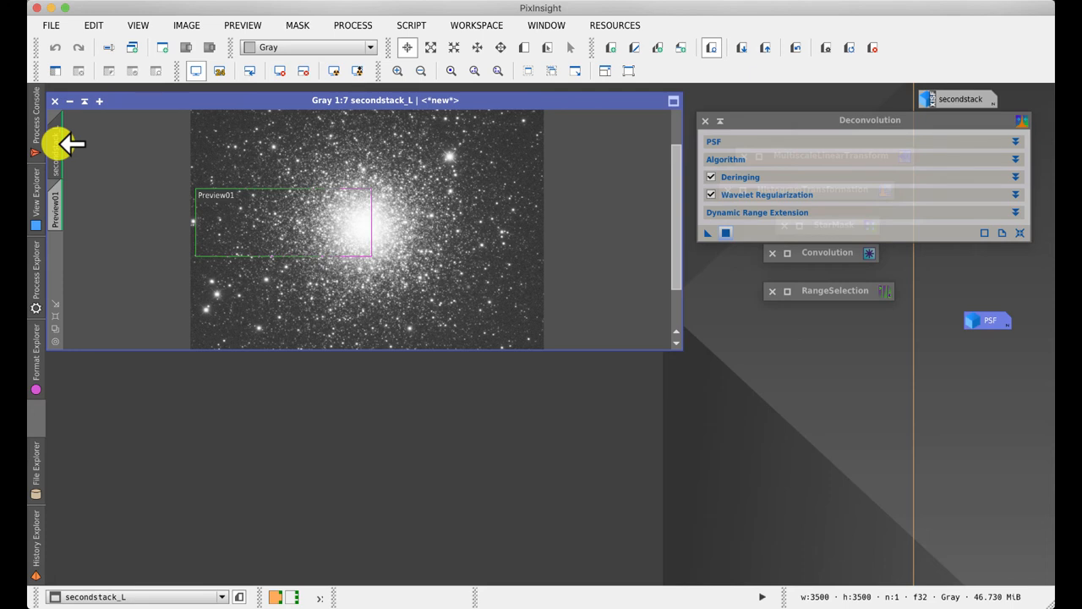
pyautogui.click(705, 120)
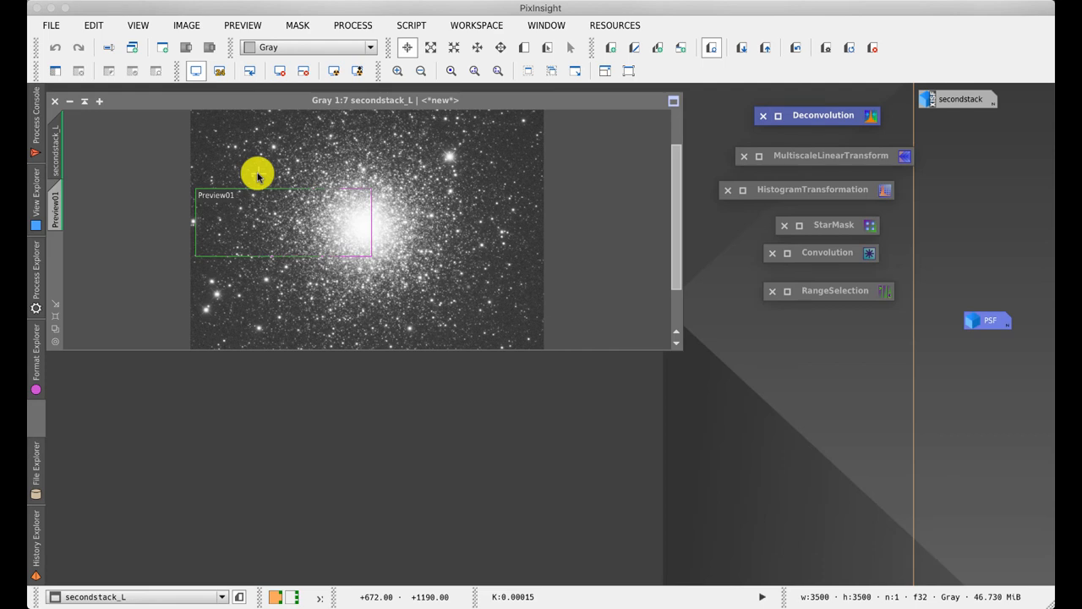
# - Duplicate secondstack_L as secondstack_L_clone in its own window and move it up and right
pyautogui.click(53, 144)
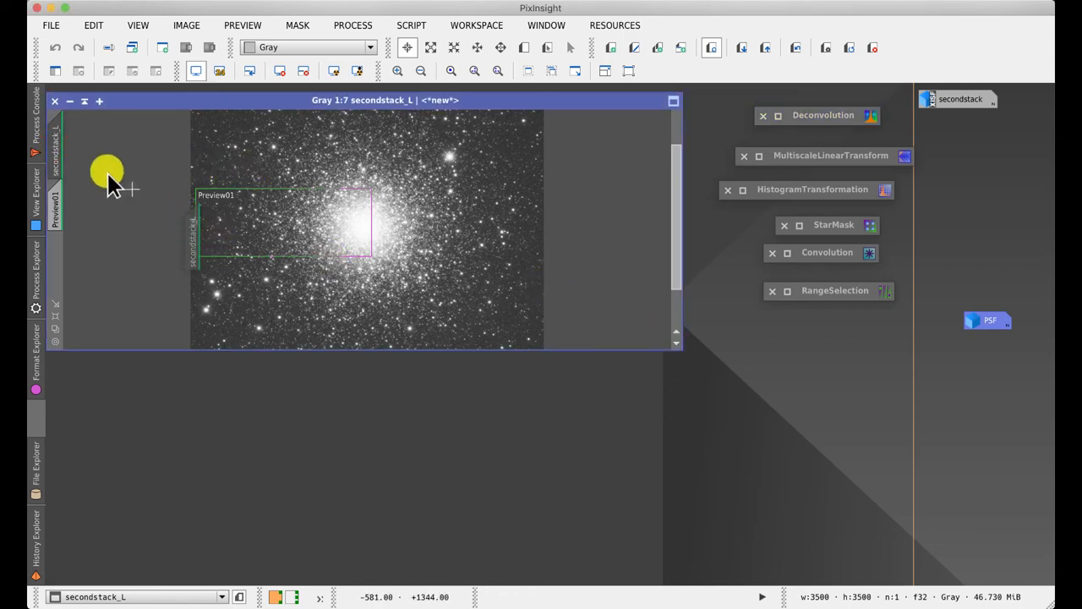
pyautogui.moveTo(55, 148); pyautogui.dragTo(372, 389)
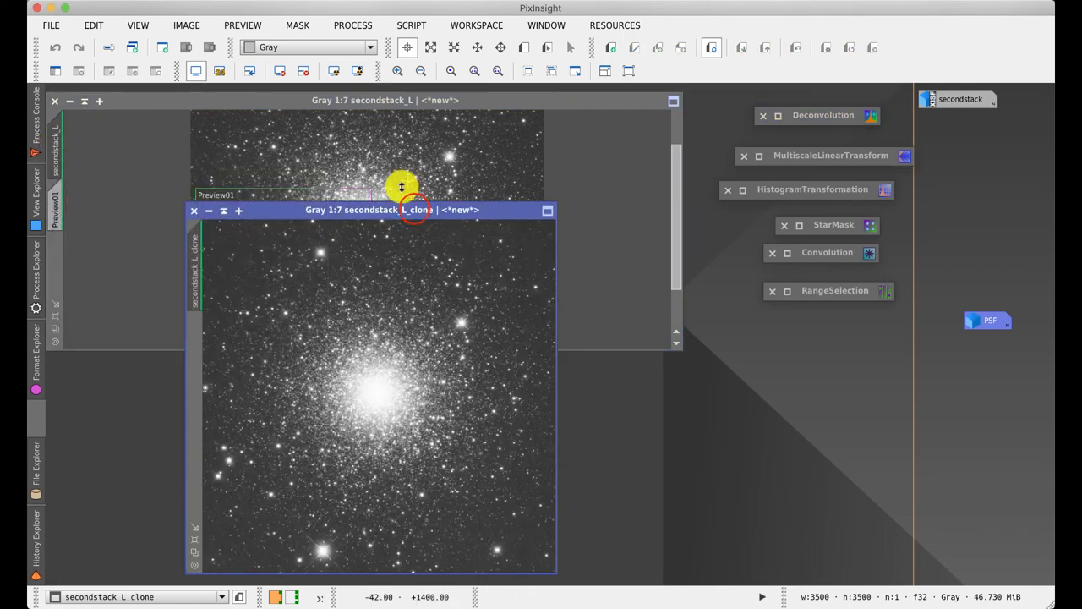
pyautogui.moveTo(413, 209); pyautogui.dragTo(503, 137)
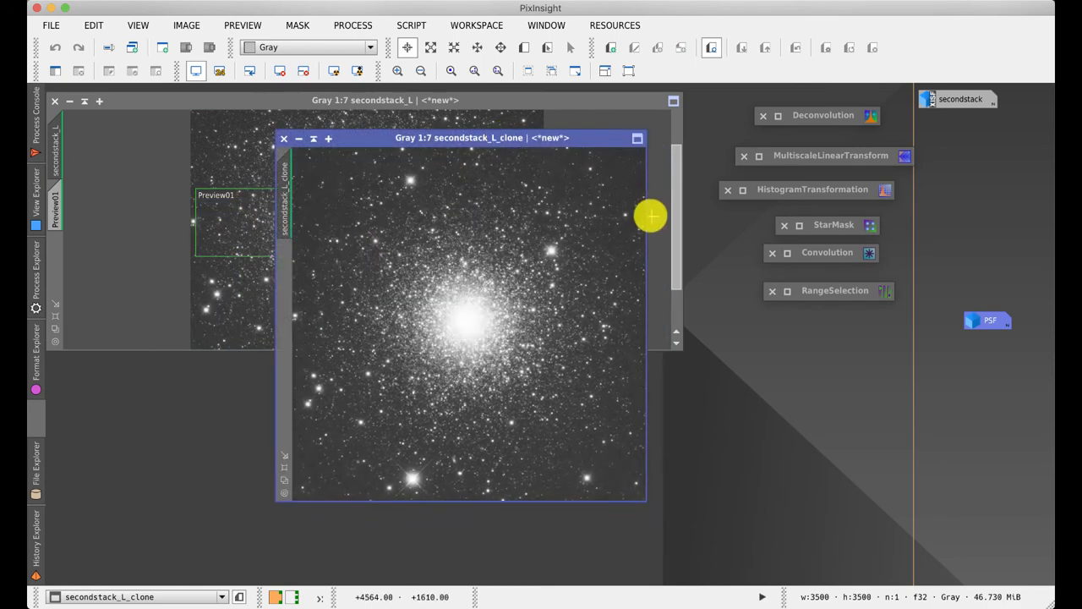
pyautogui.click(826, 189)
# - Unstretch the clone and apply a strong midtones histogram stretch to it twice
pyautogui.doubleClick(826, 189)
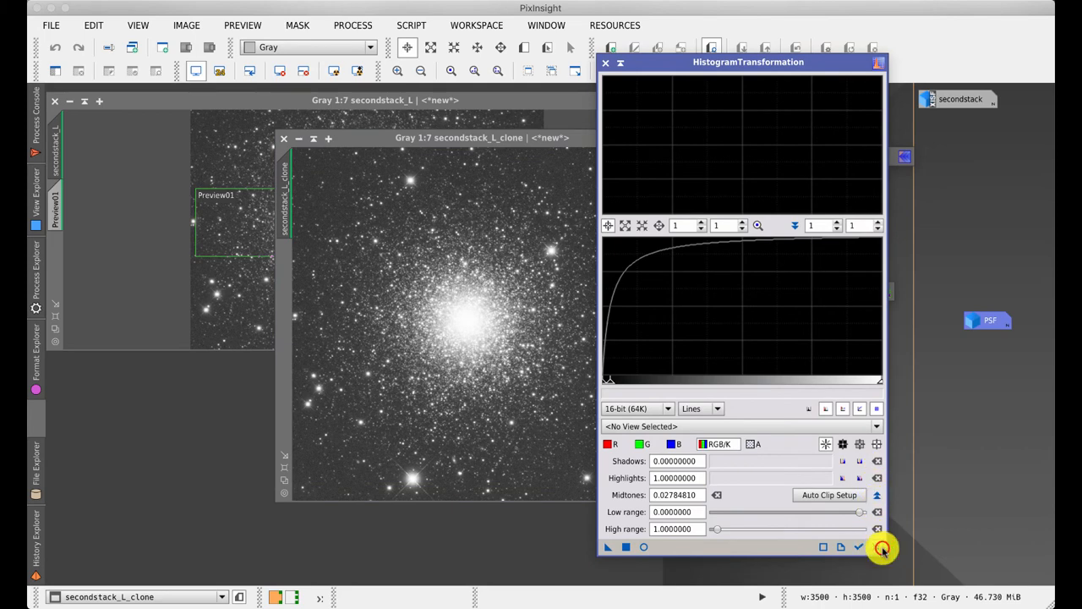
pyautogui.click(881, 550)
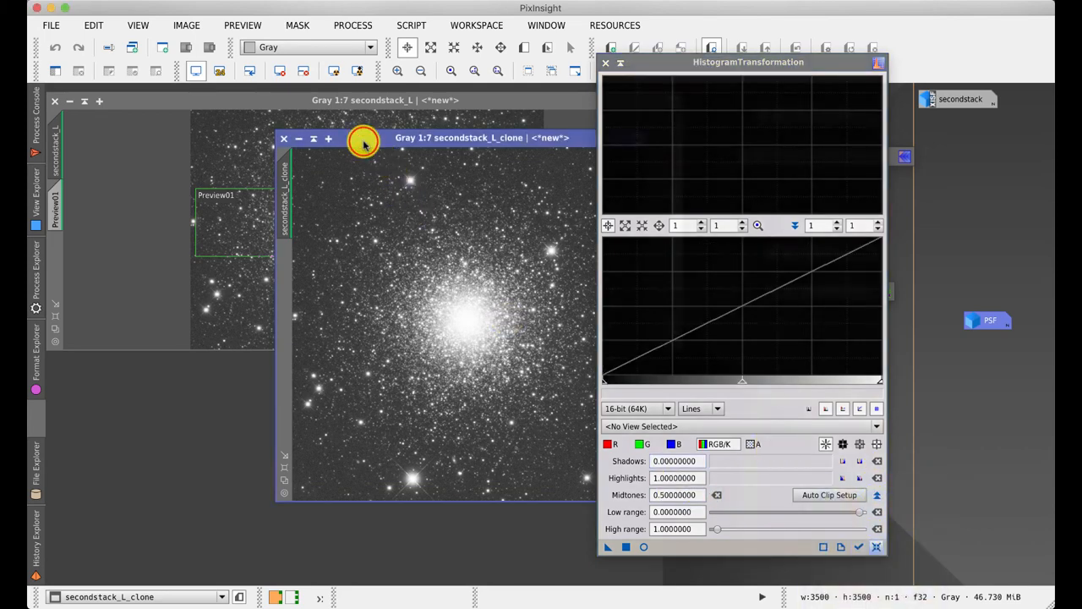
pyautogui.click(280, 71)
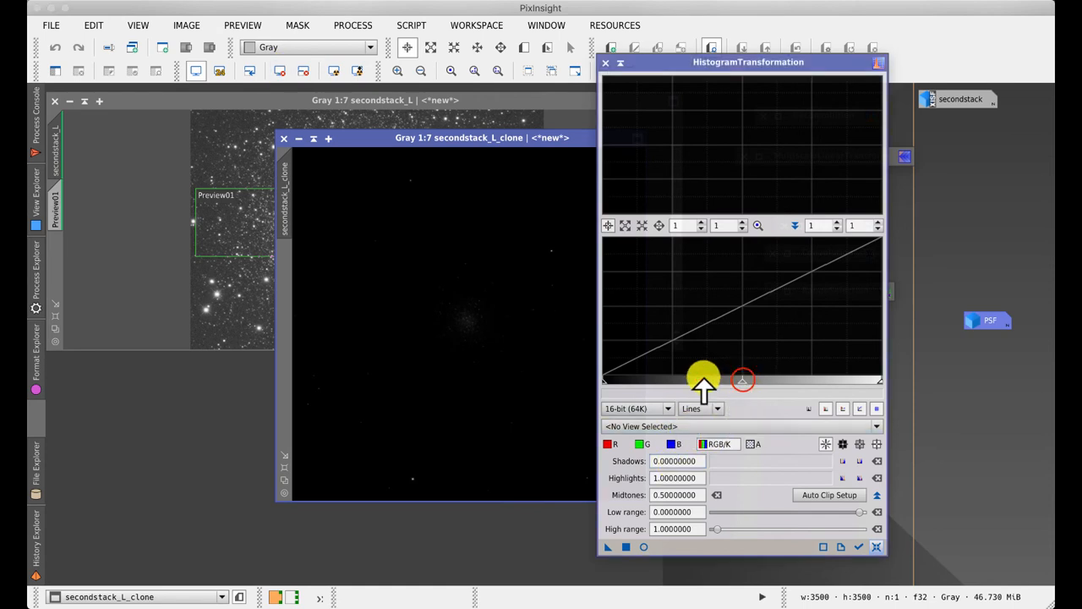
pyautogui.moveTo(742, 379); pyautogui.dragTo(610, 379)
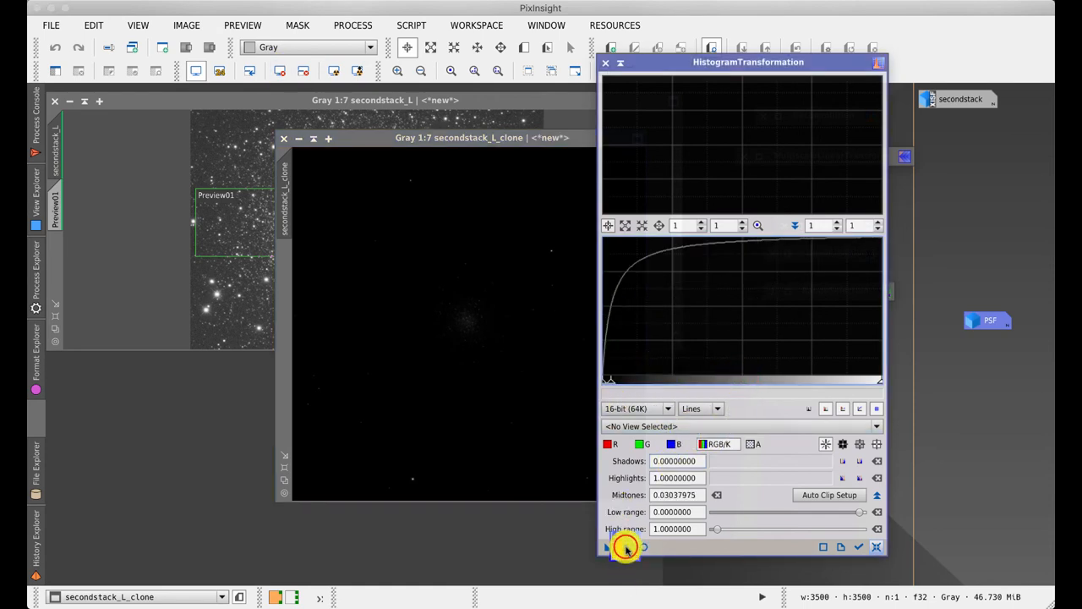
pyautogui.click(626, 548)
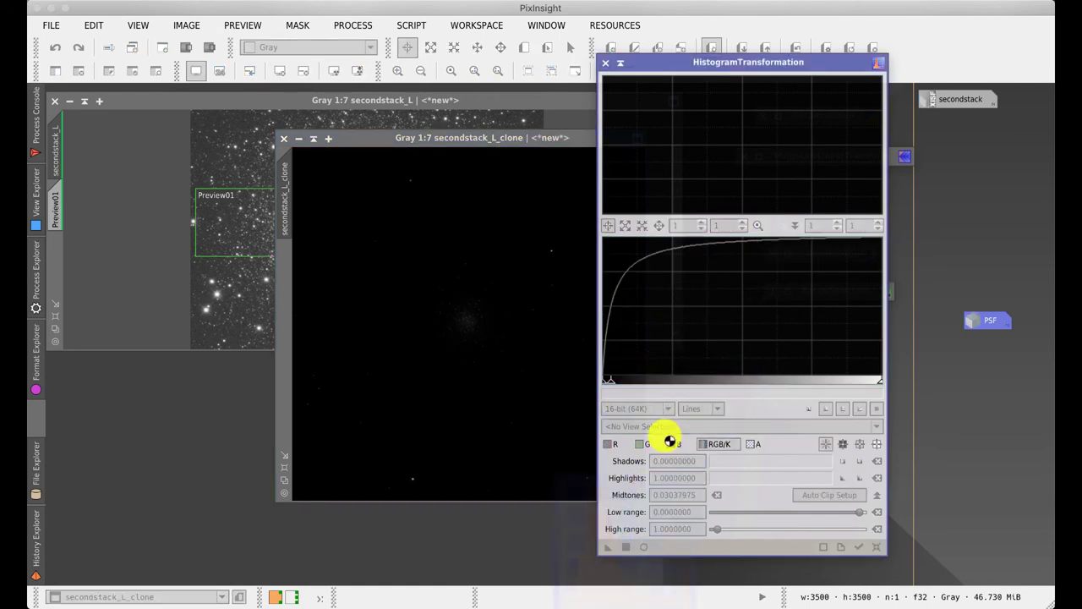
pyautogui.click(625, 546)
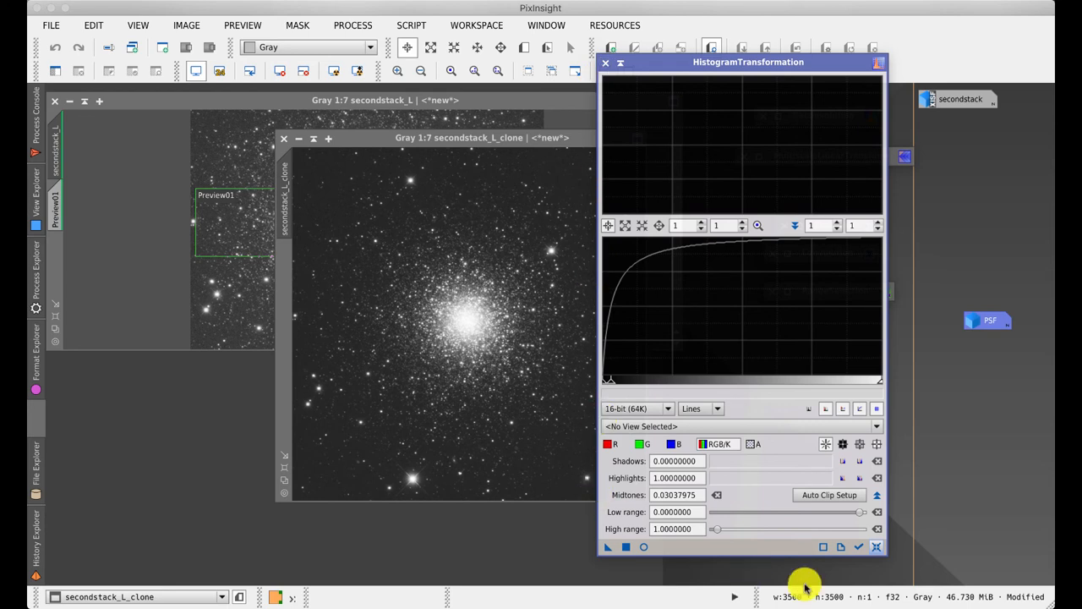
# - Clip the clone's dark background shadows with HistogramTransformation and move its window up and left
pyautogui.click(857, 548)
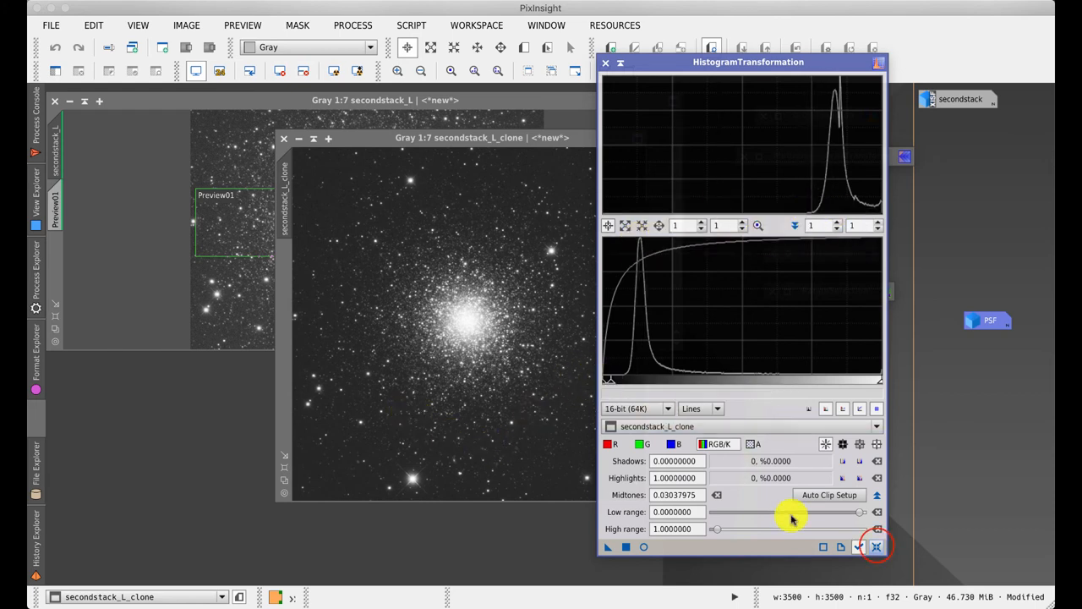
pyautogui.click(876, 546)
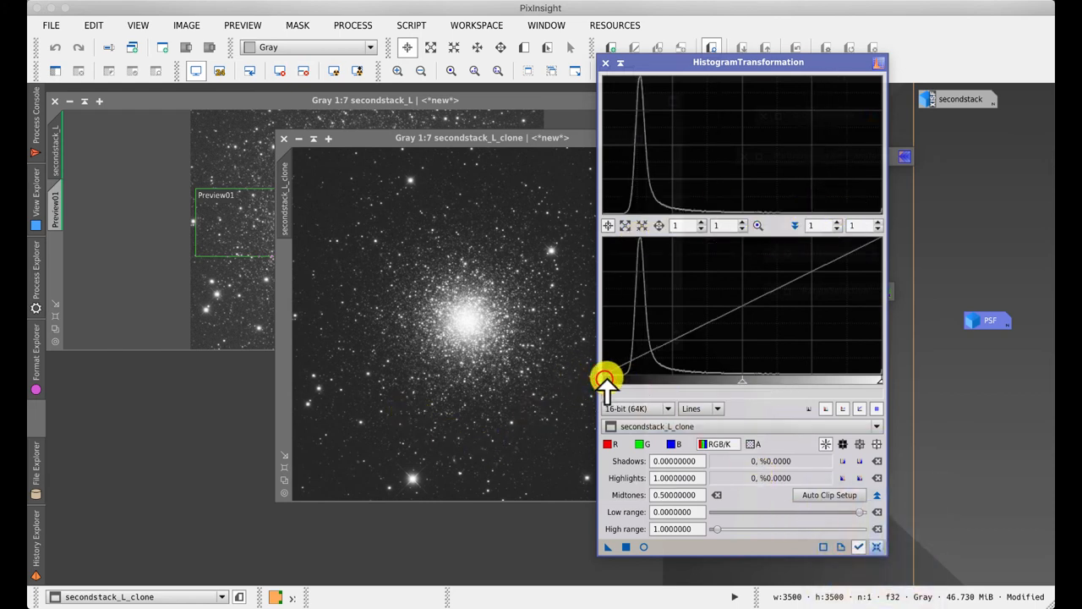
pyautogui.moveTo(607, 378); pyautogui.dragTo(625, 379)
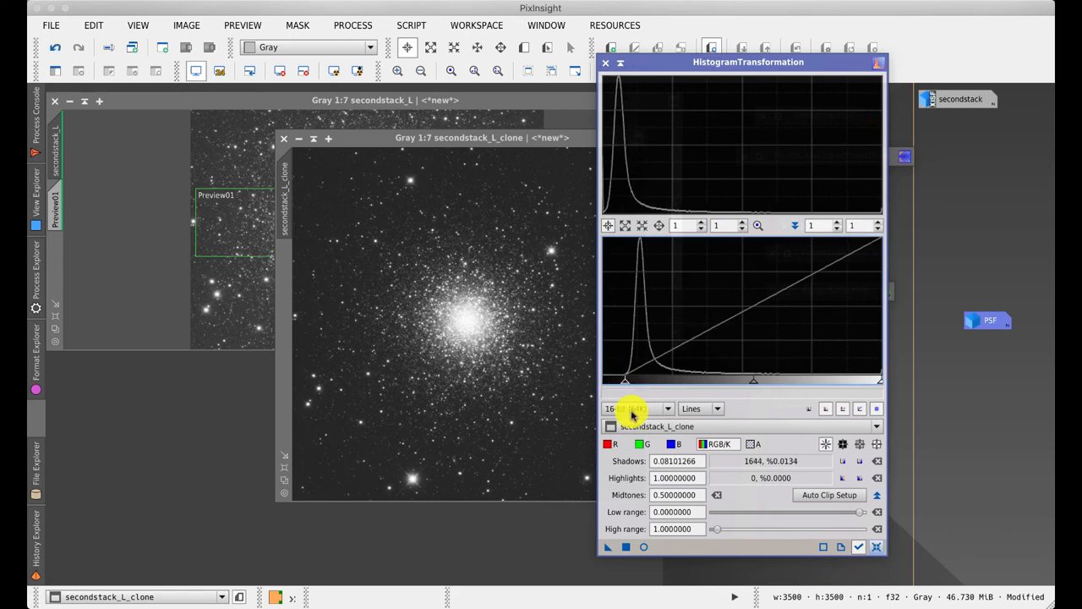
pyautogui.click(626, 547)
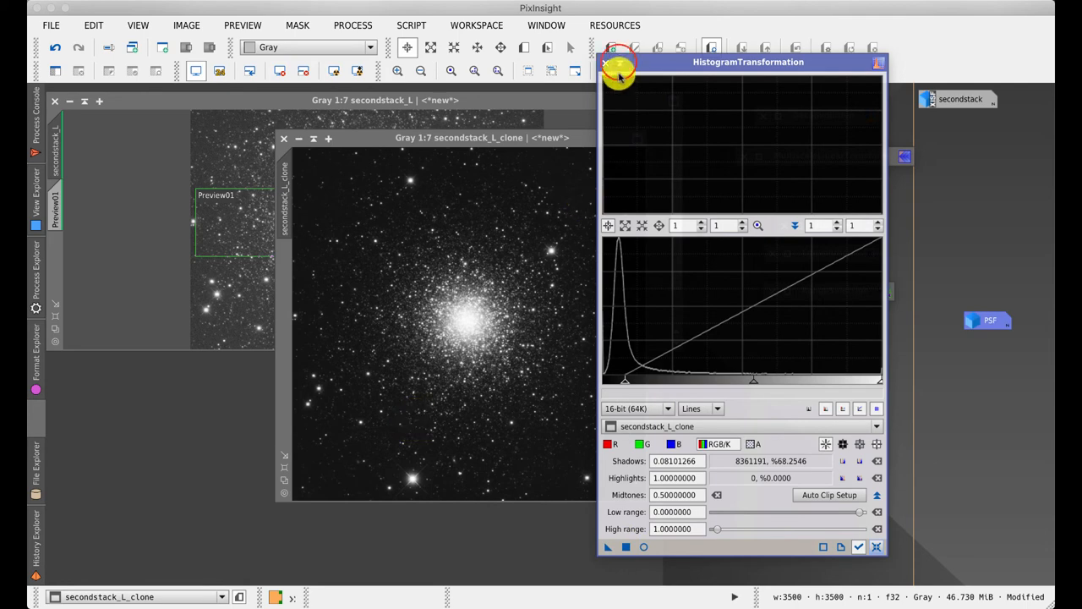
pyautogui.click(605, 62)
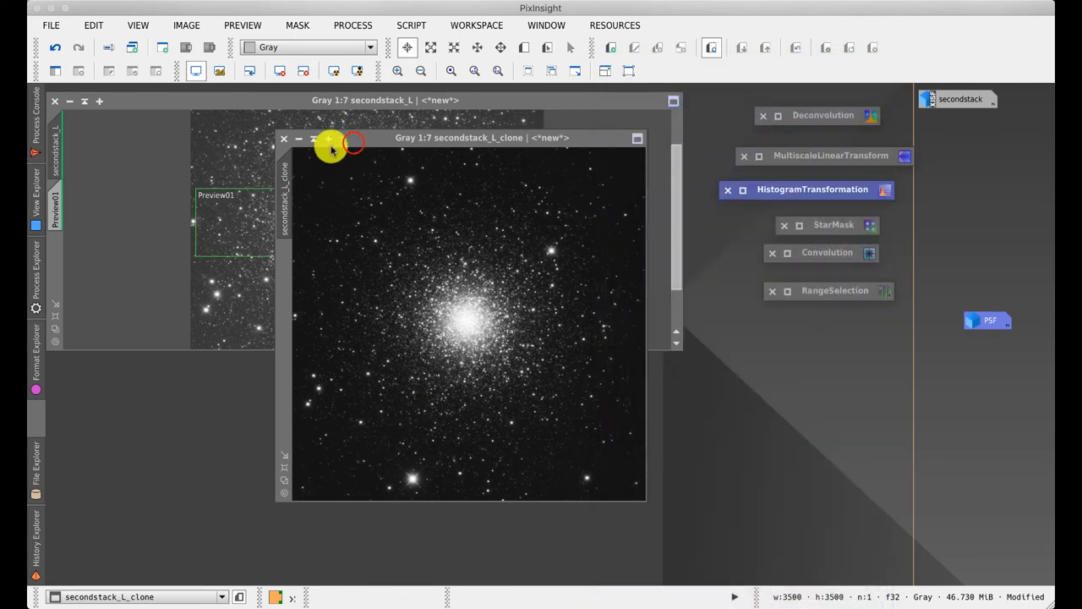
pyautogui.moveTo(355, 139); pyautogui.dragTo(376, 144)
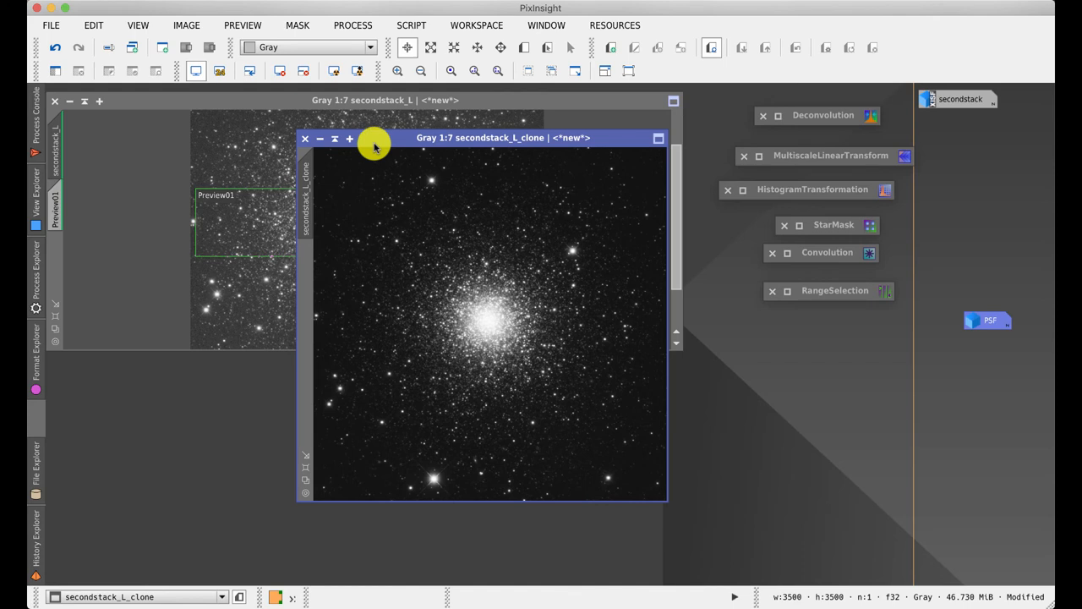
pyautogui.moveTo(375, 143); pyautogui.dragTo(275, 132)
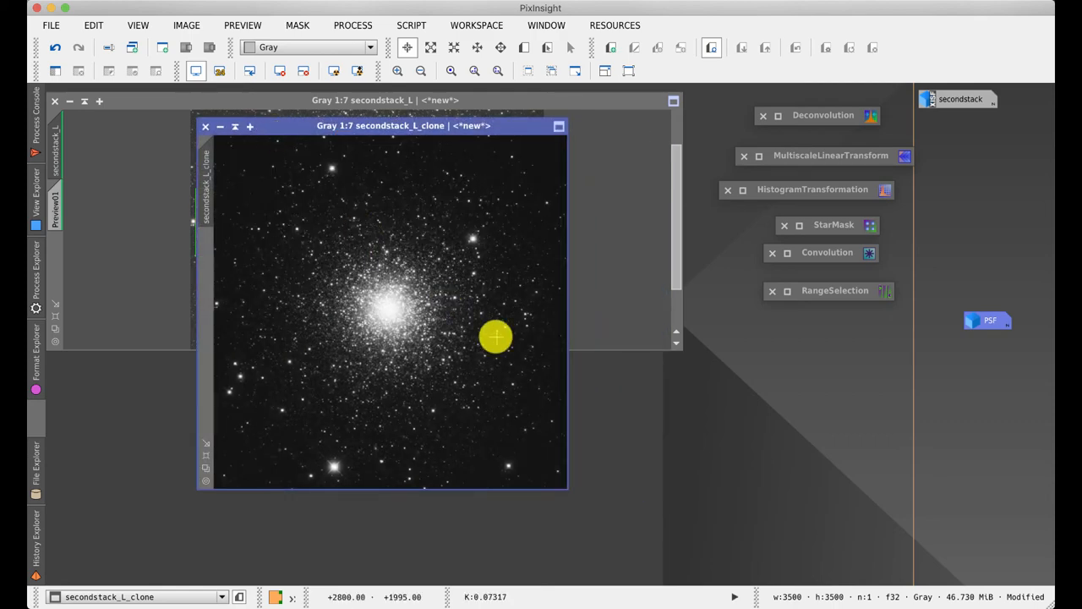
# - Blur secondstack_L_clone with a Gaussian Convolution of StdDev 1.40 (9×9)
pyautogui.click(820, 254)
pyautogui.doubleClick(820, 253)
pyautogui.moveTo(789, 304); pyautogui.dragTo(685, 267)
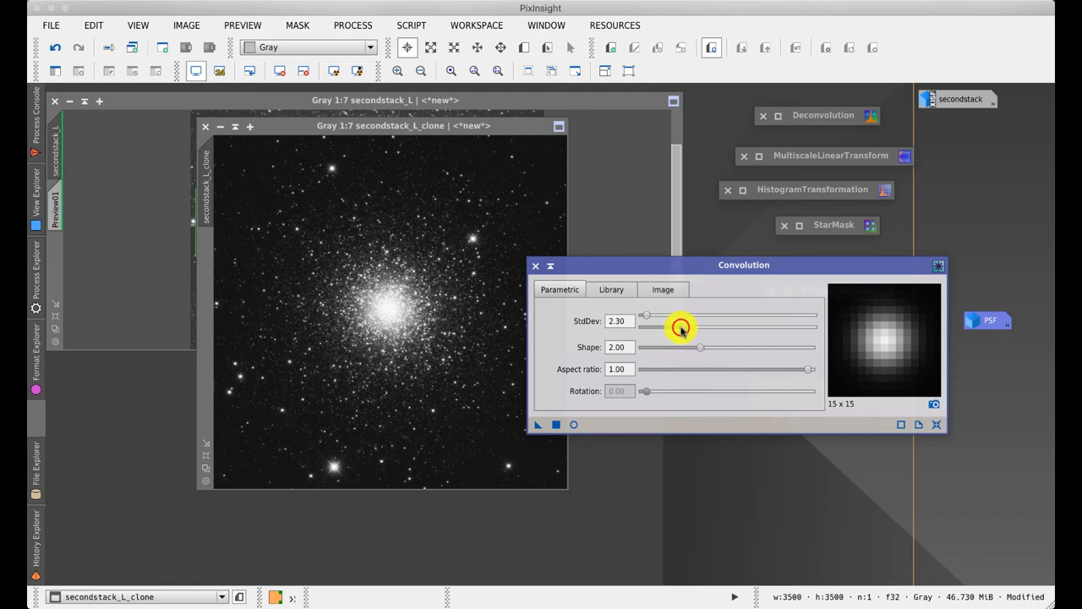
pyautogui.moveTo(680, 328); pyautogui.dragTo(668, 328)
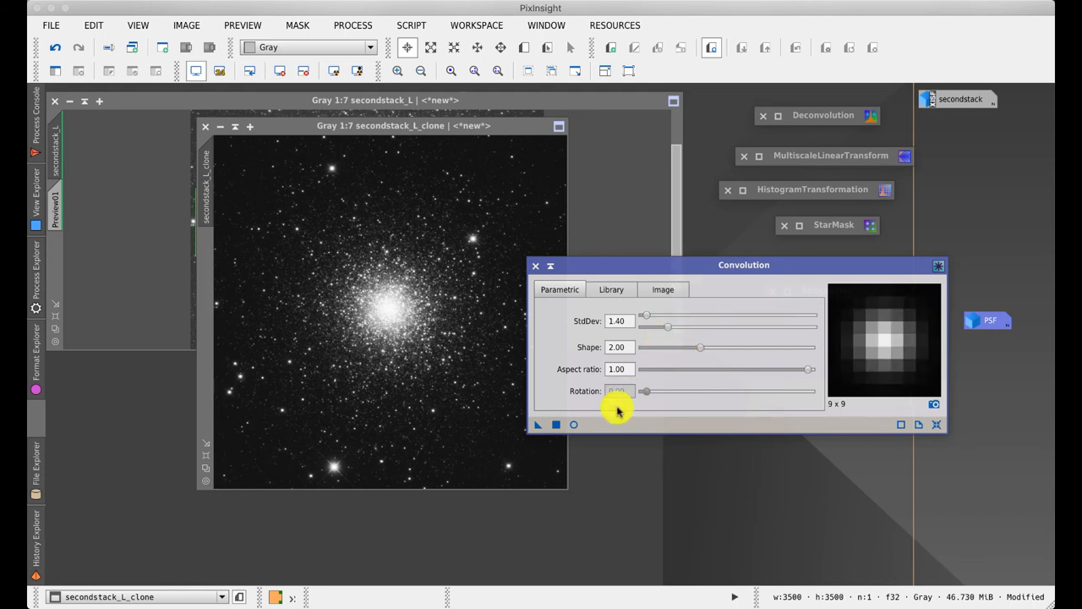
pyautogui.moveTo(538, 425); pyautogui.dragTo(487, 435)
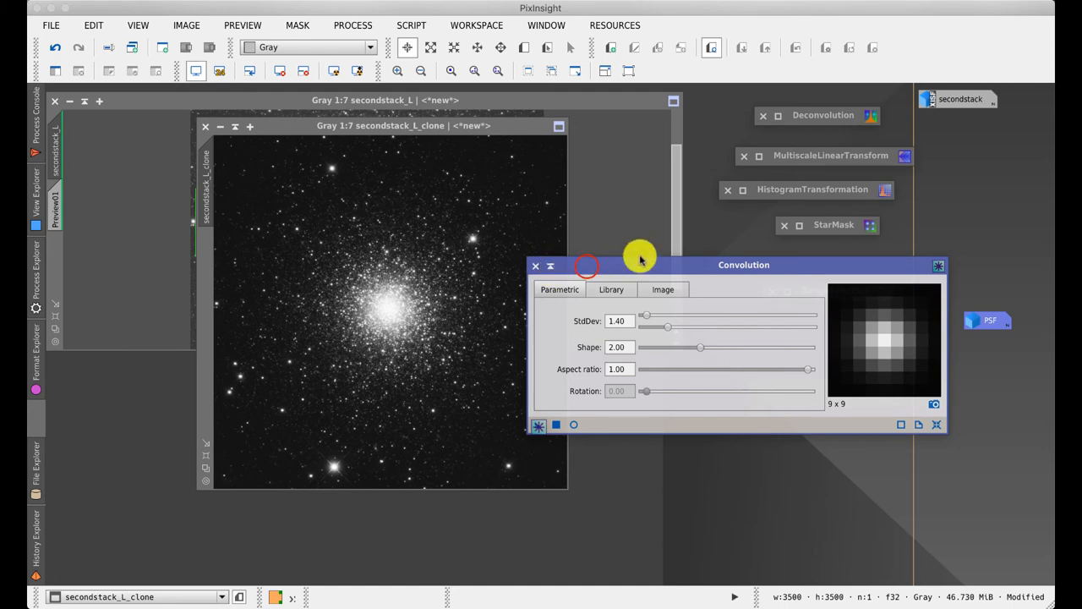
pyautogui.click(534, 266)
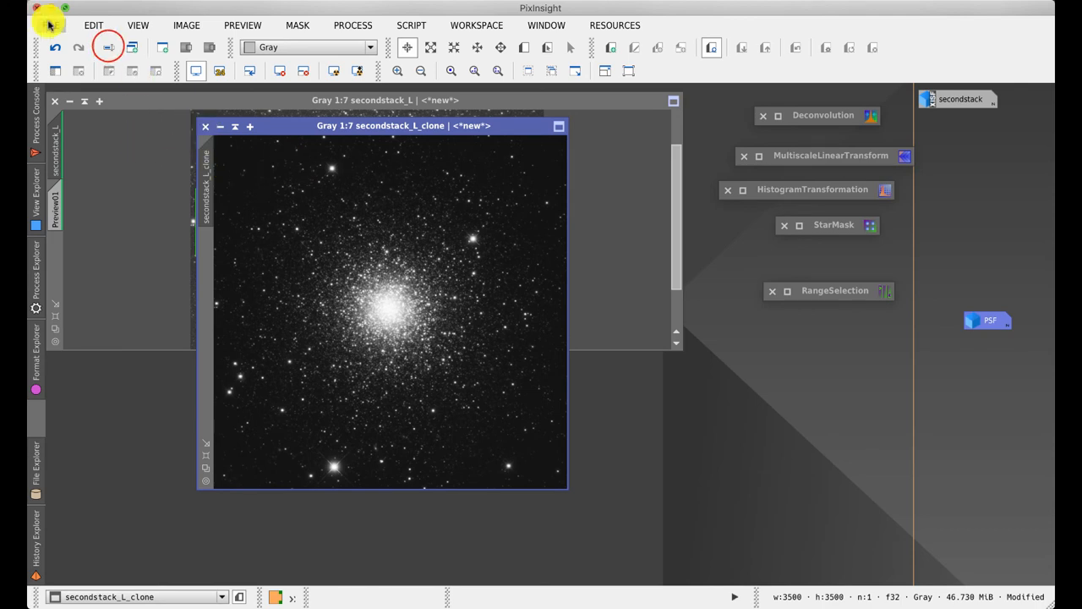
# - Rename the blurred clone support_image, iconize it, and reposition the secondstack_L window
pyautogui.click(107, 47)
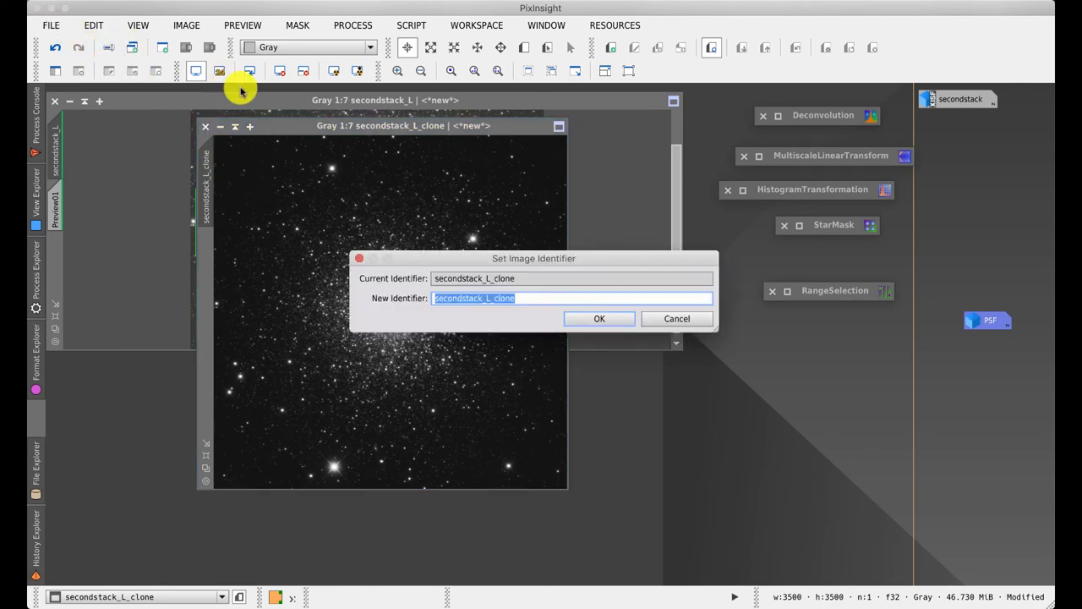
pyautogui.write('support')
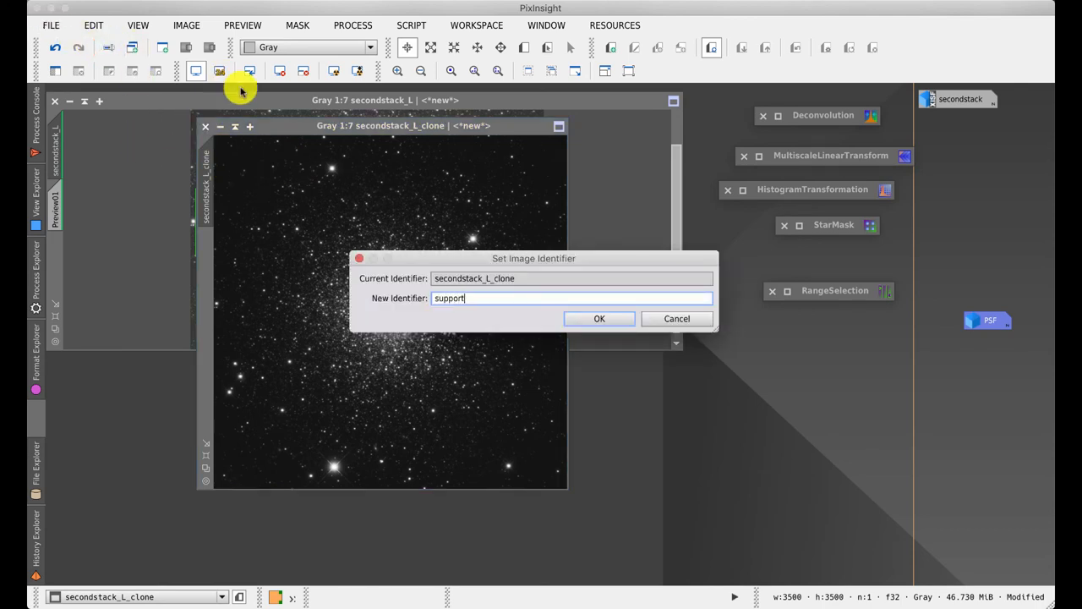
pyautogui.write('e')
pyautogui.press('Return')
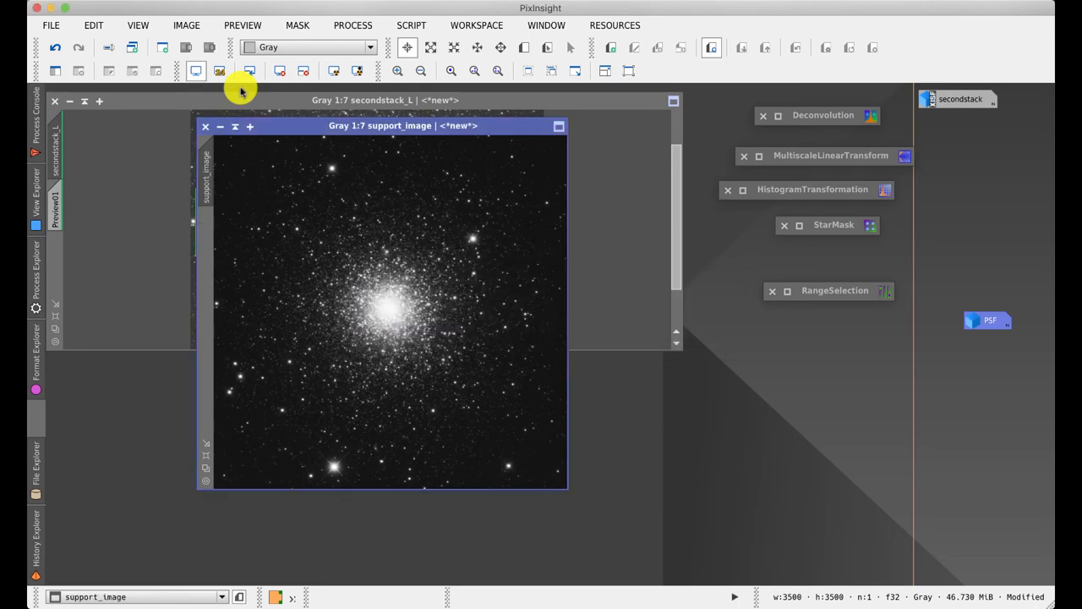
pyautogui.click(221, 126)
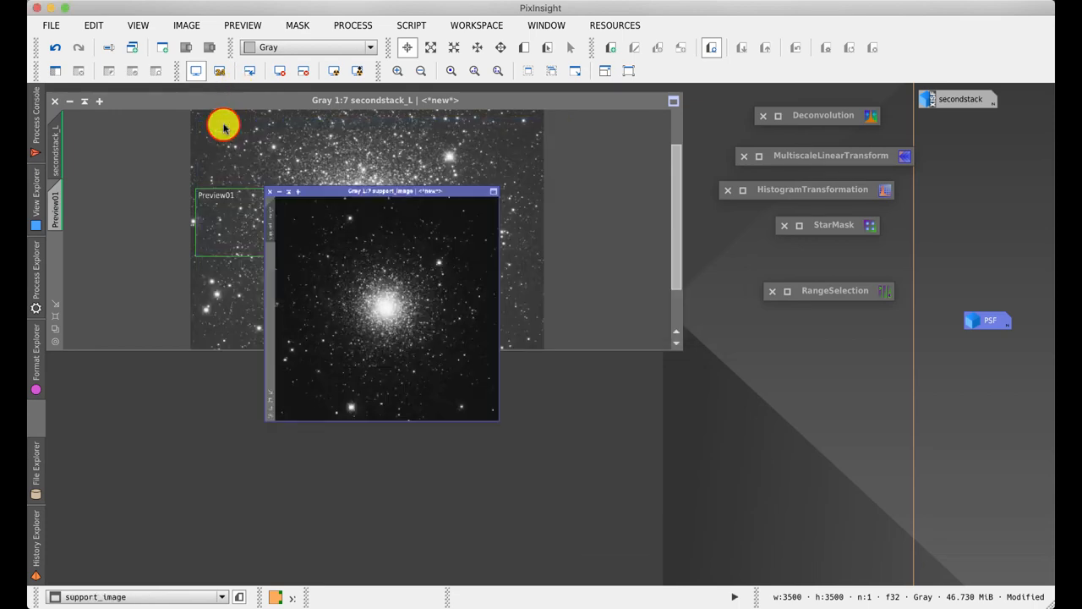
pyautogui.click(37, 199)
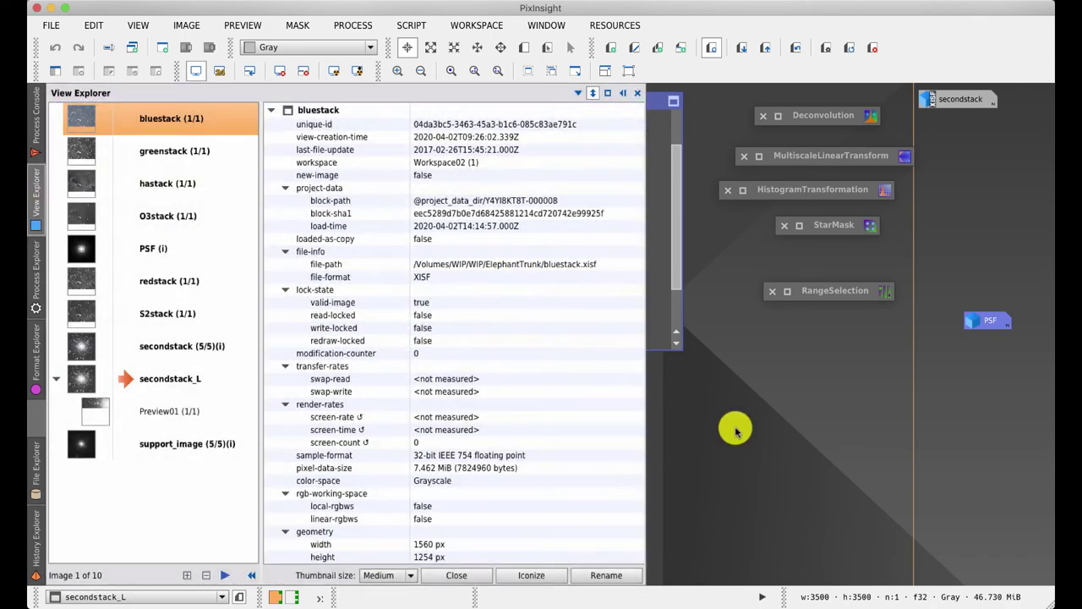
pyautogui.click(701, 418)
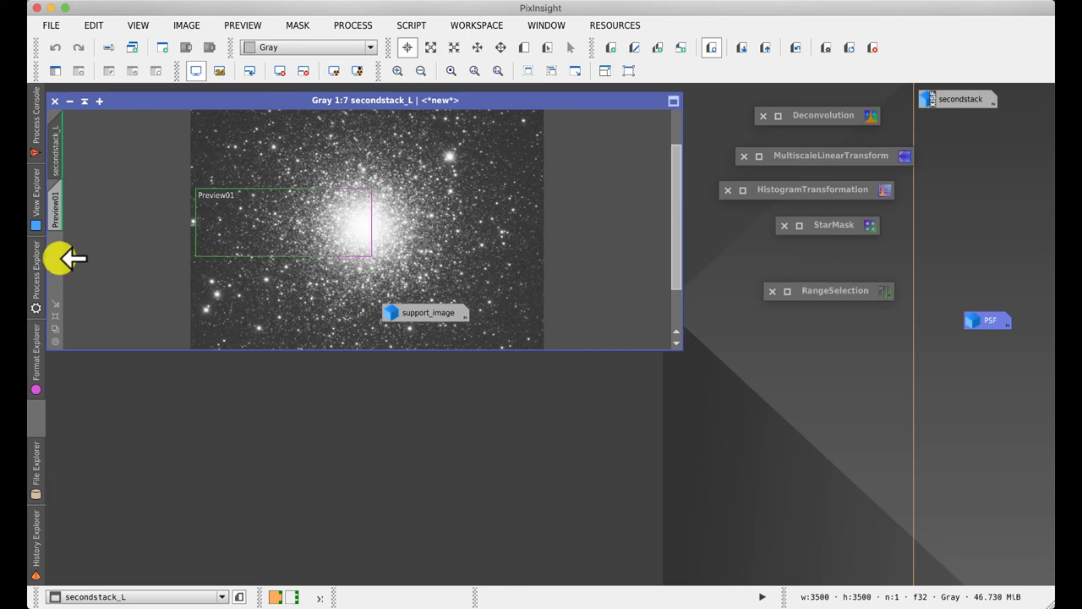
pyautogui.moveTo(134, 101); pyautogui.dragTo(196, 128)
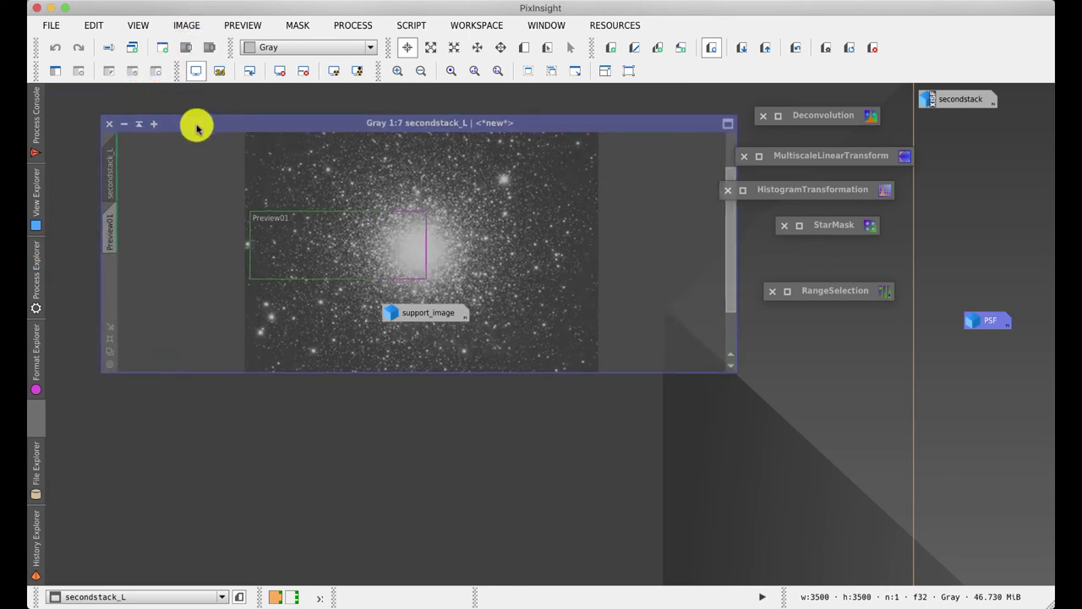
# - Deconvolve Preview01 with local deringing enabled using support_image as the support
pyautogui.click(118, 230)
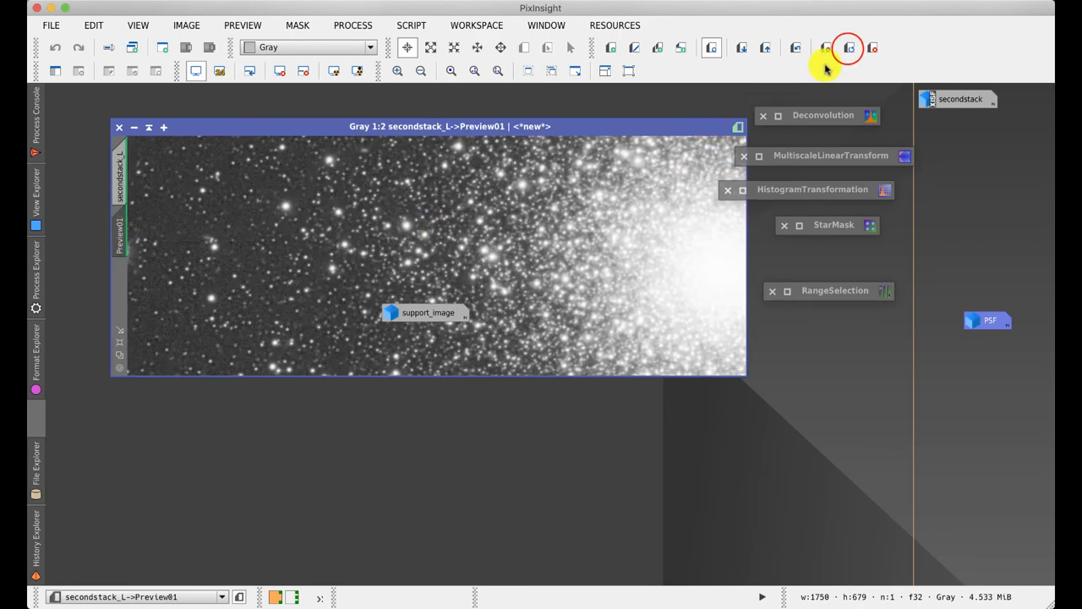
pyautogui.click(822, 118)
pyautogui.doubleClick(821, 118)
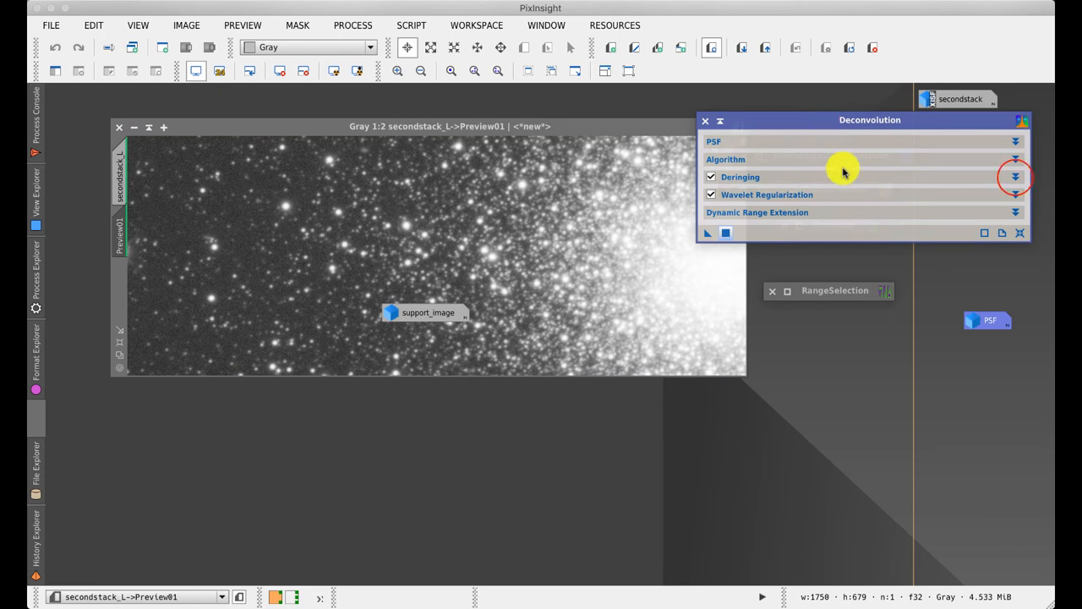
pyautogui.click(1015, 176)
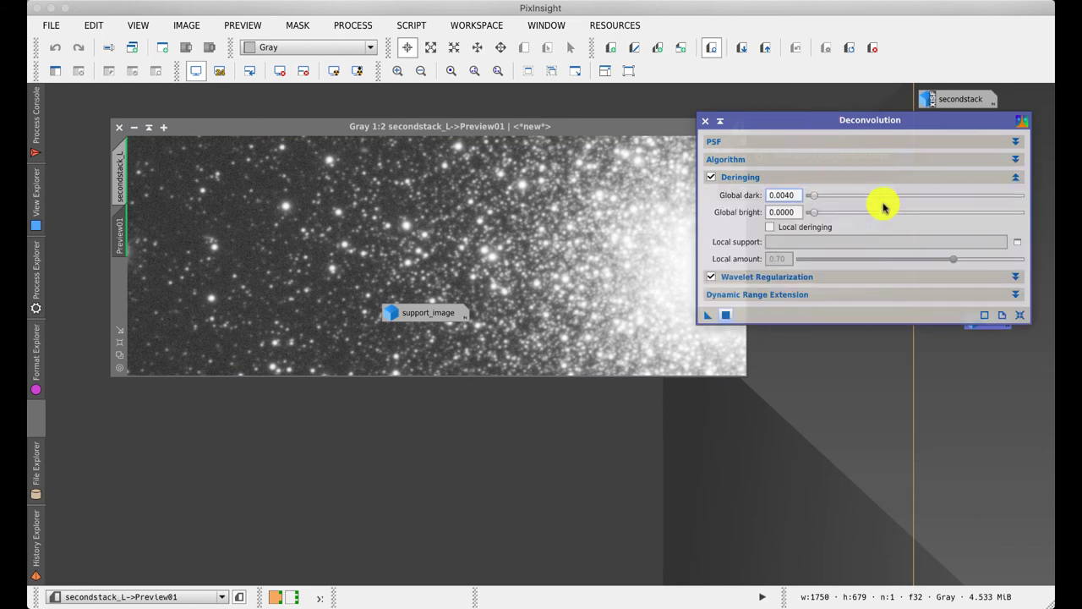
pyautogui.click(769, 226)
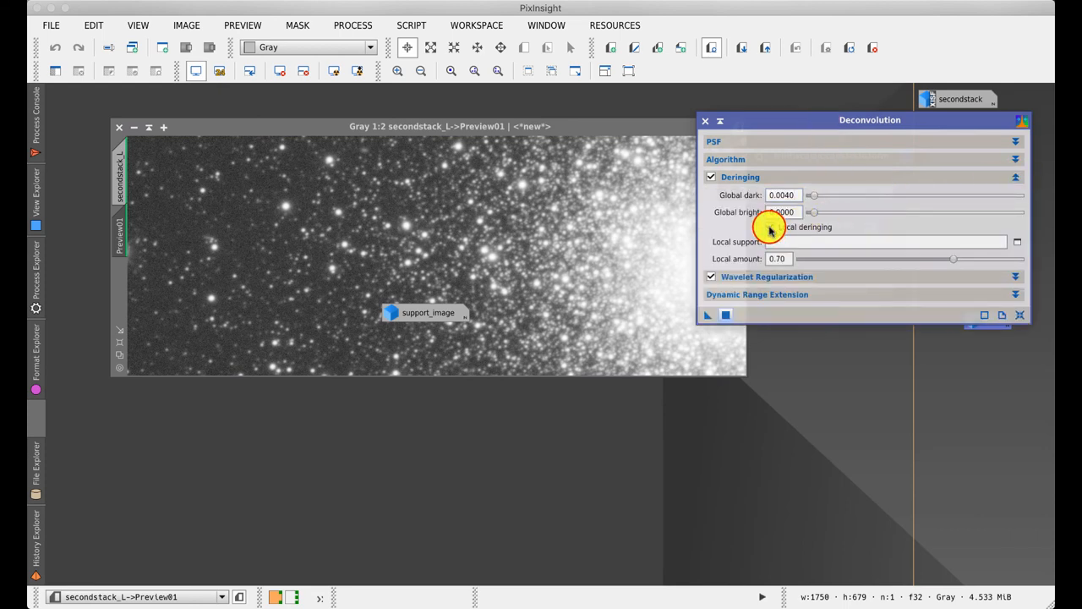
pyautogui.click(1017, 242)
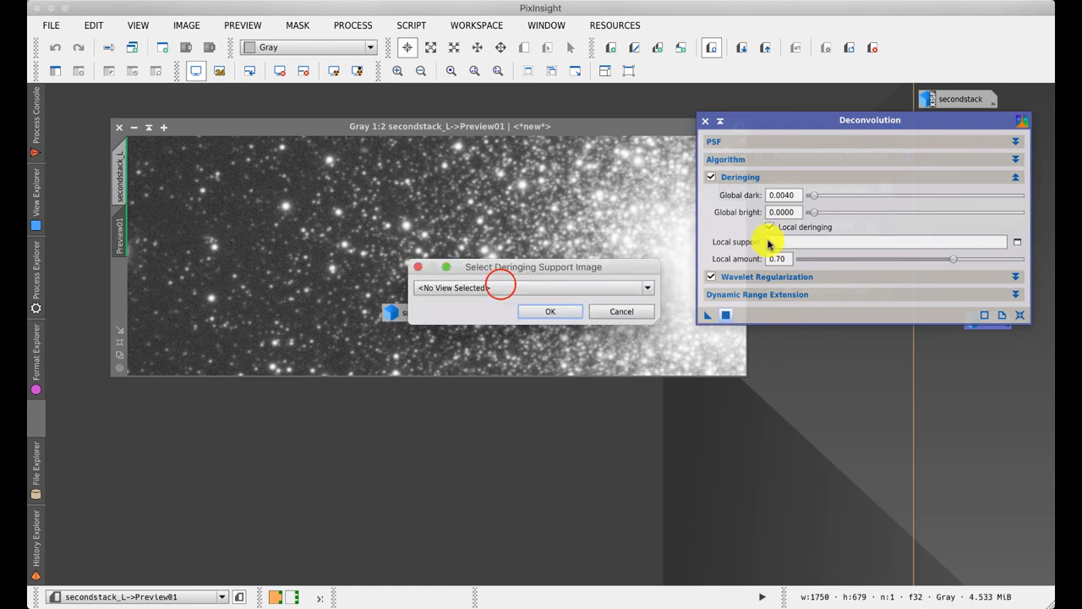
pyautogui.click(501, 287)
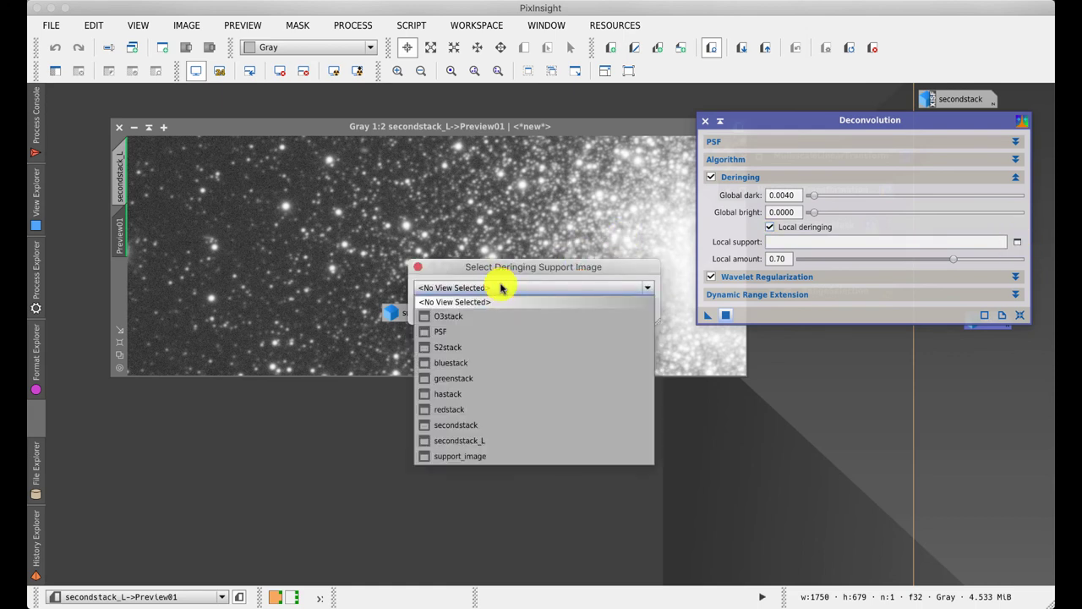
pyautogui.click(460, 456)
pyautogui.click(555, 312)
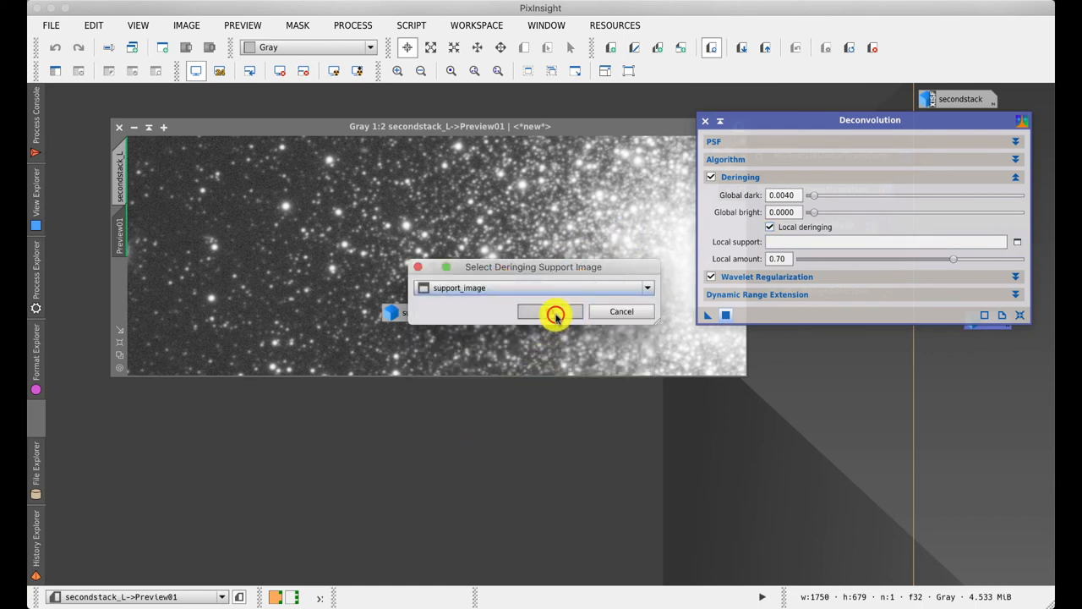
pyautogui.click(727, 317)
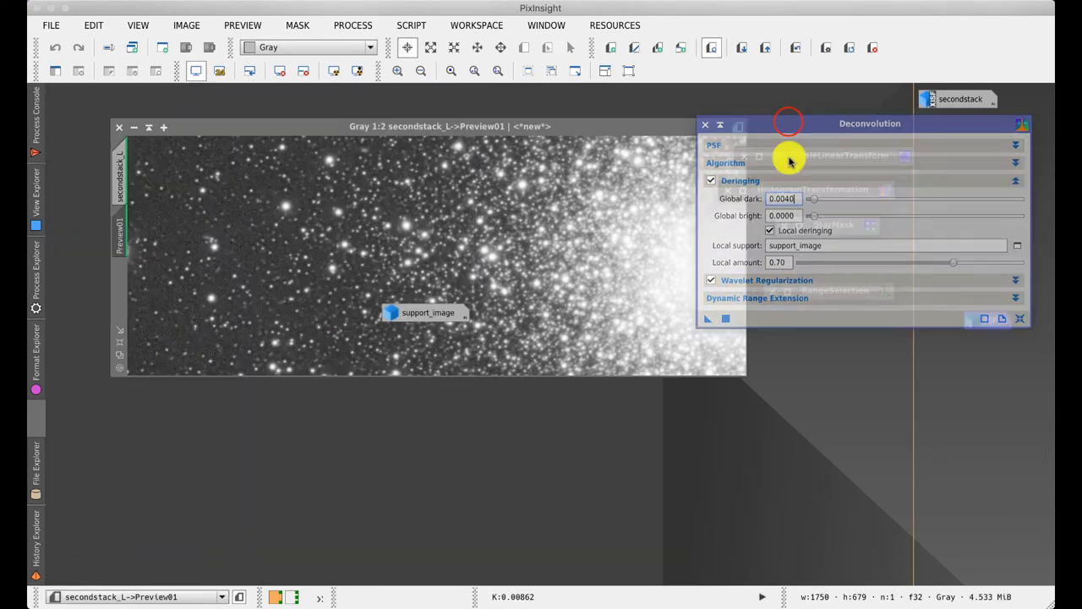
# - Lower the local deringing amount from 0.70 to about 0.19 and rerun deconvolution on Preview01
pyautogui.moveTo(788, 119); pyautogui.dragTo(722, 271)
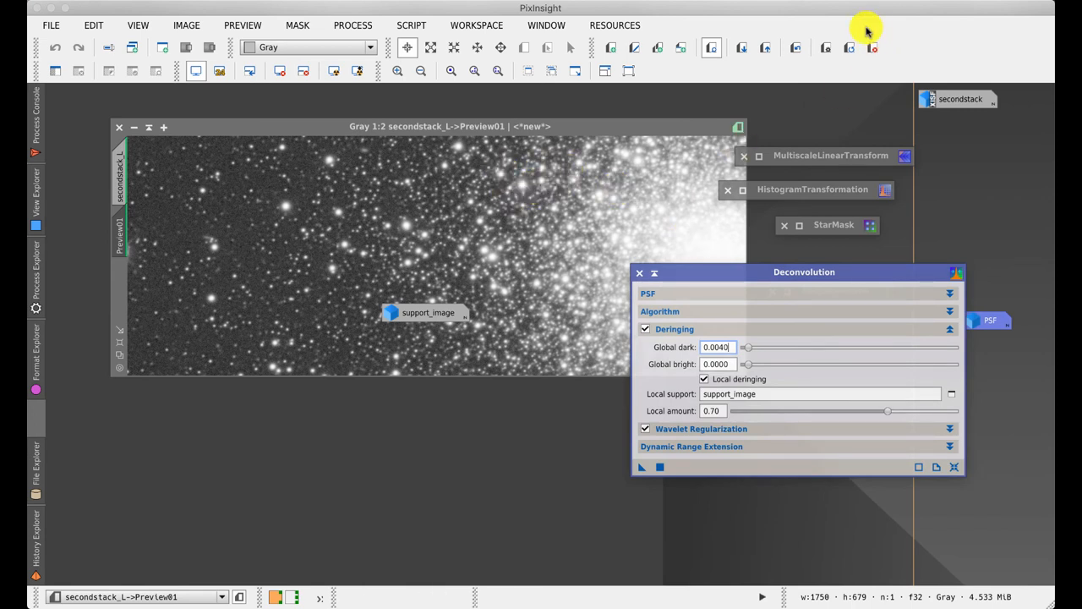
pyautogui.click(797, 49)
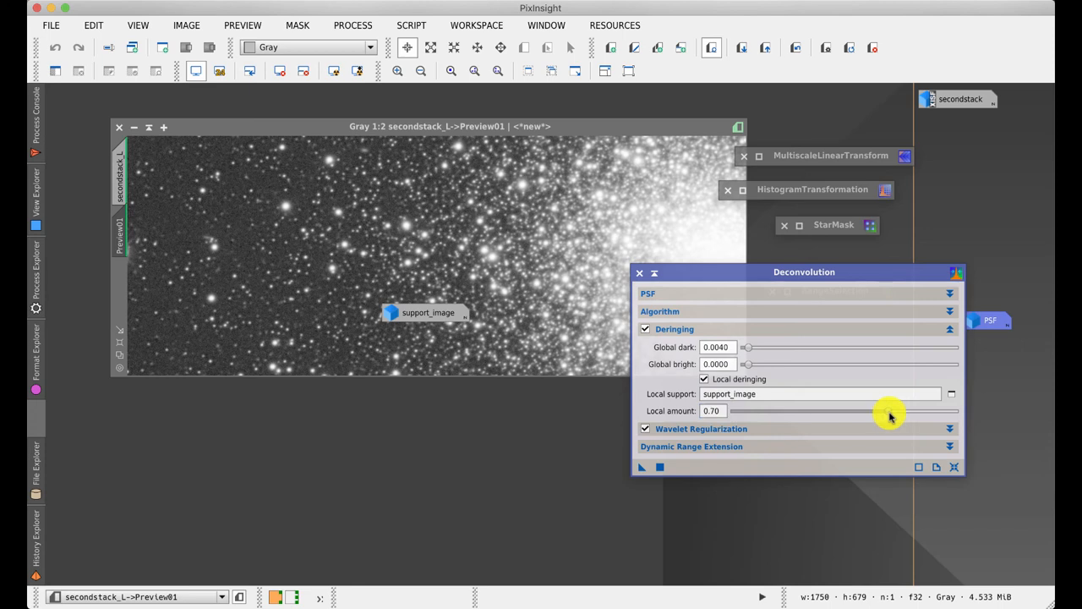
pyautogui.moveTo(887, 411)
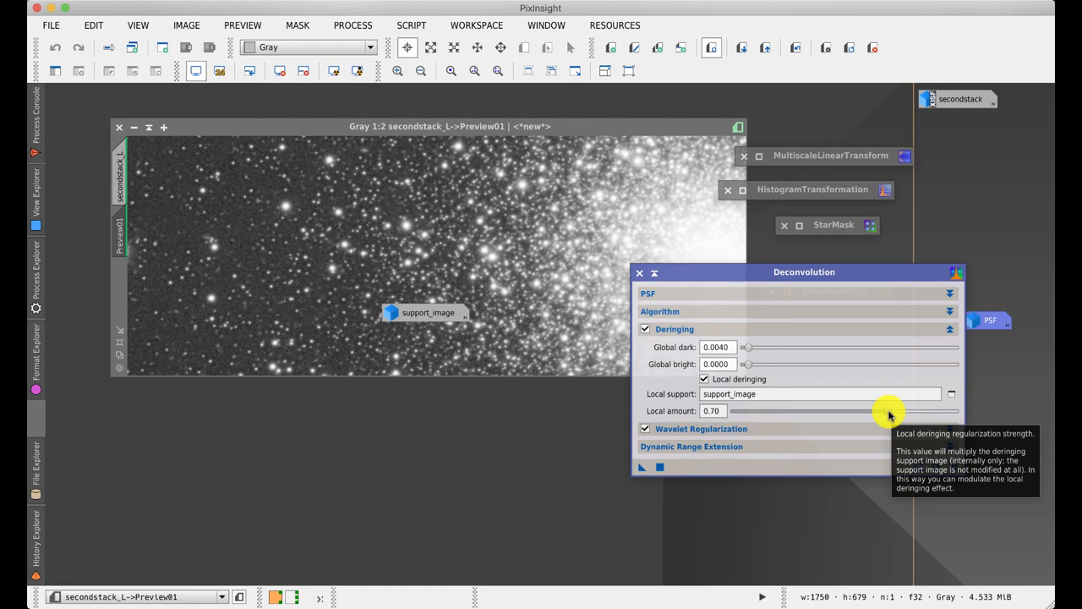
pyautogui.moveTo(888, 412); pyautogui.dragTo(771, 416)
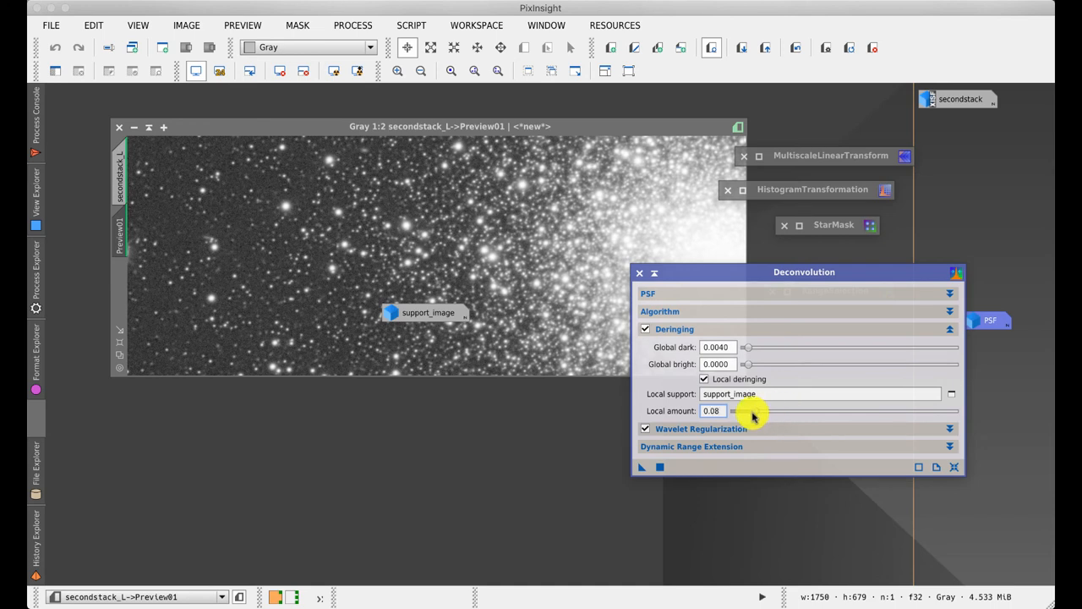
pyautogui.moveTo(771, 416); pyautogui.dragTo(762, 415)
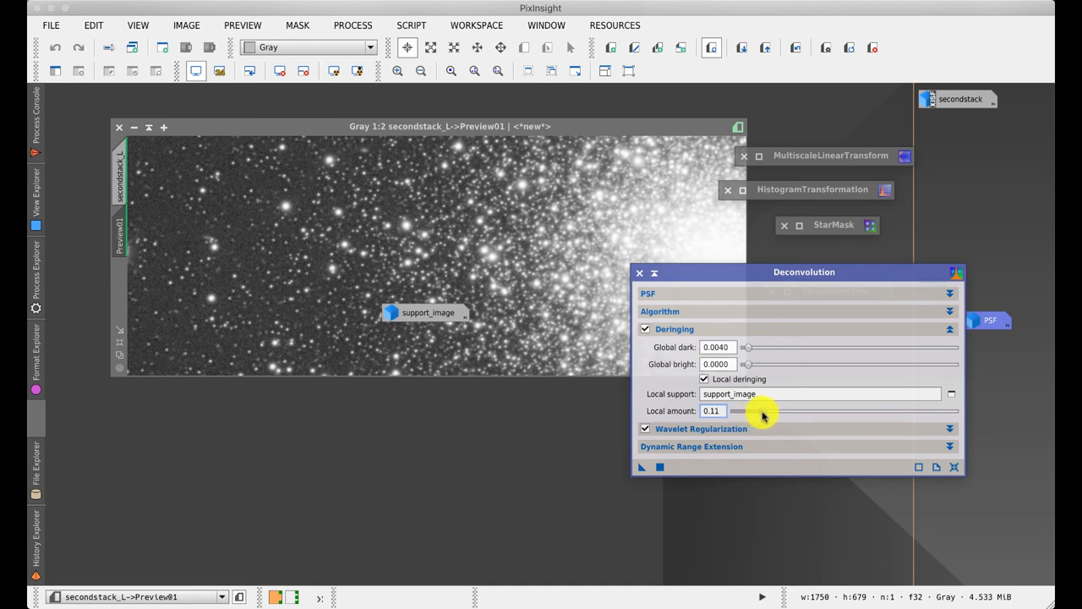
pyautogui.moveTo(763, 415); pyautogui.dragTo(943, 412)
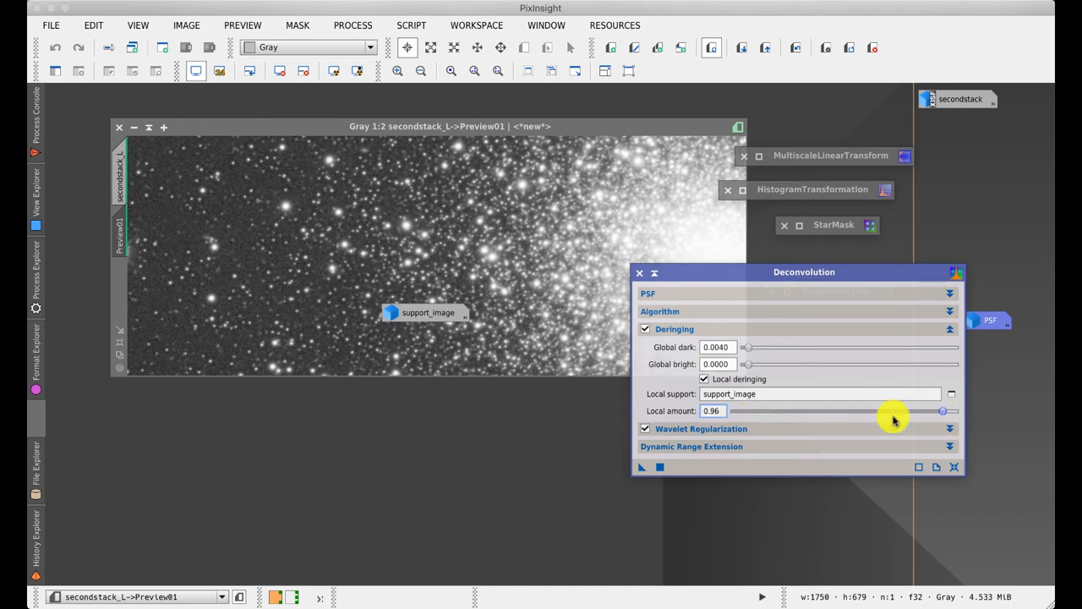
pyautogui.moveTo(763, 411); pyautogui.dragTo(777, 414)
pyautogui.click(642, 467)
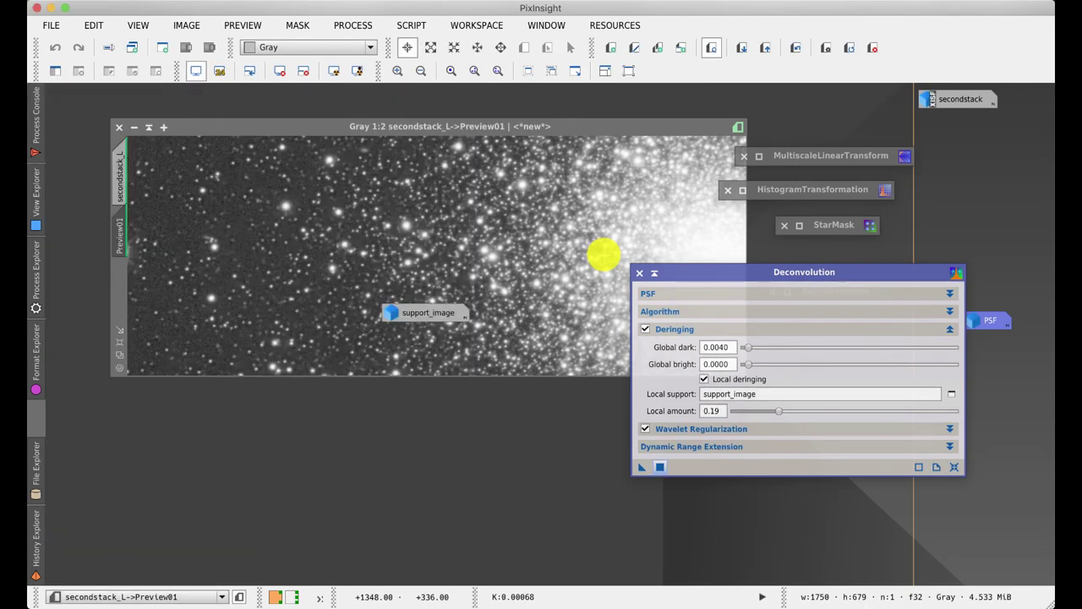
# - Undo and redo the deconvolution to compare, then switch local deringing off
pyautogui.click(795, 49)
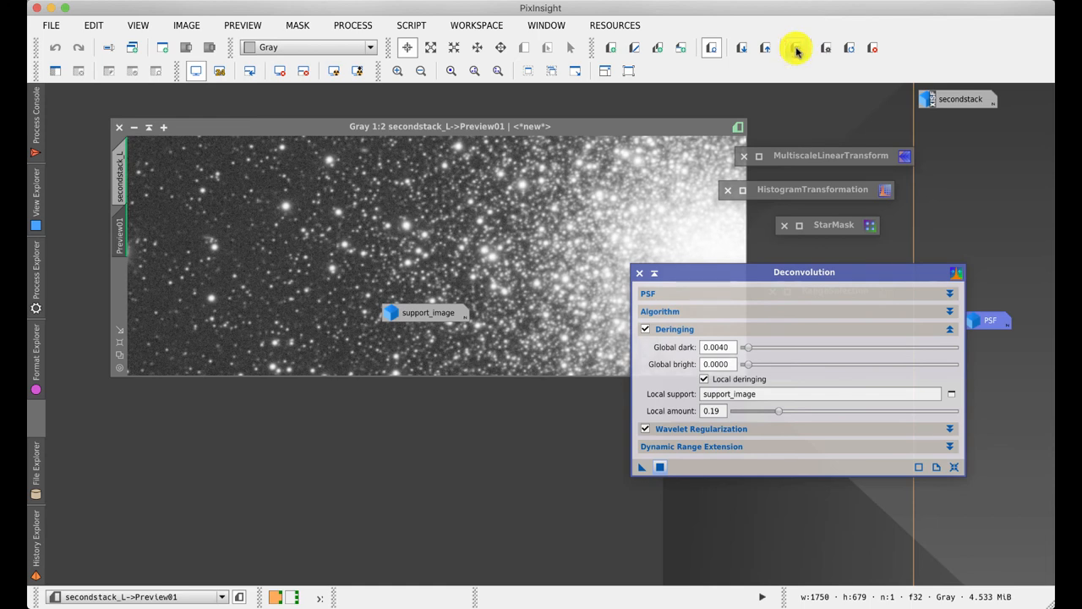
pyautogui.click(795, 49)
pyautogui.click(705, 379)
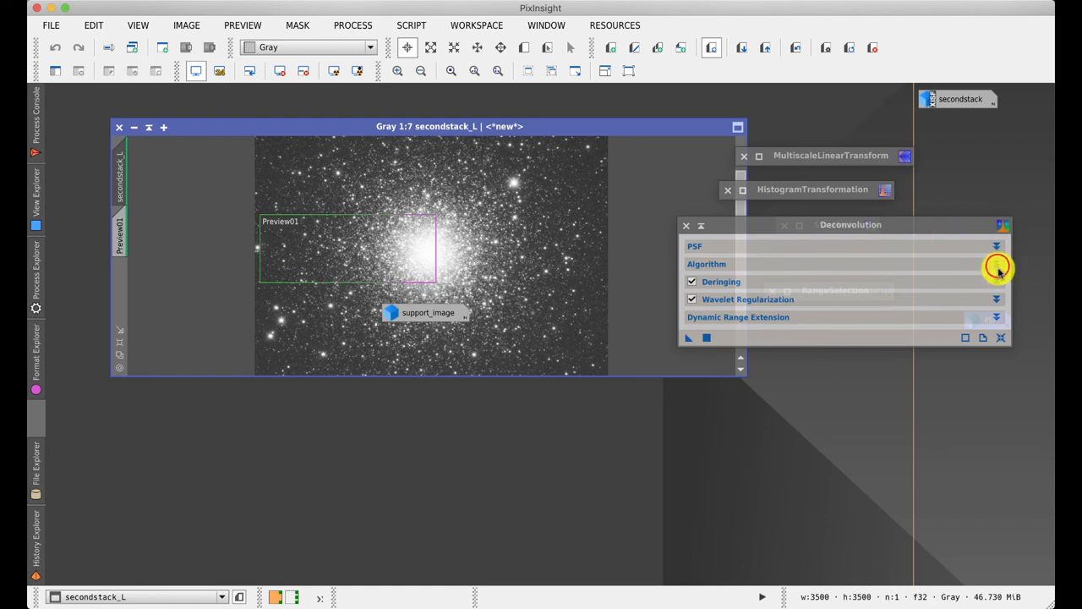
# - Rerun the 10-iteration Regularized Richardson-Lucy deconvolution on Preview01
pyautogui.click(997, 265)
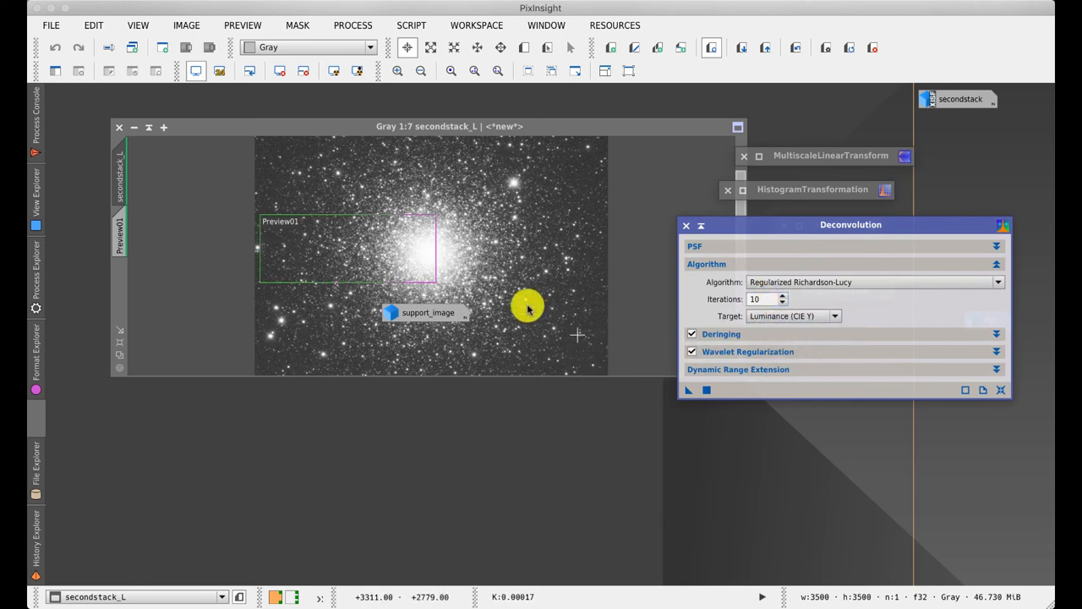
pyautogui.click(125, 229)
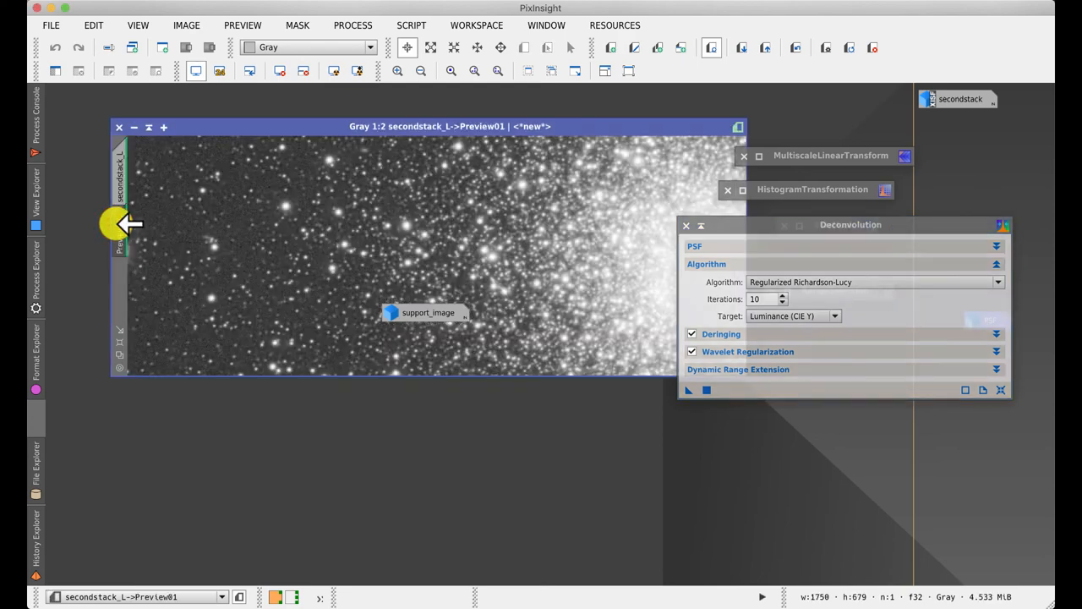
pyautogui.click(853, 48)
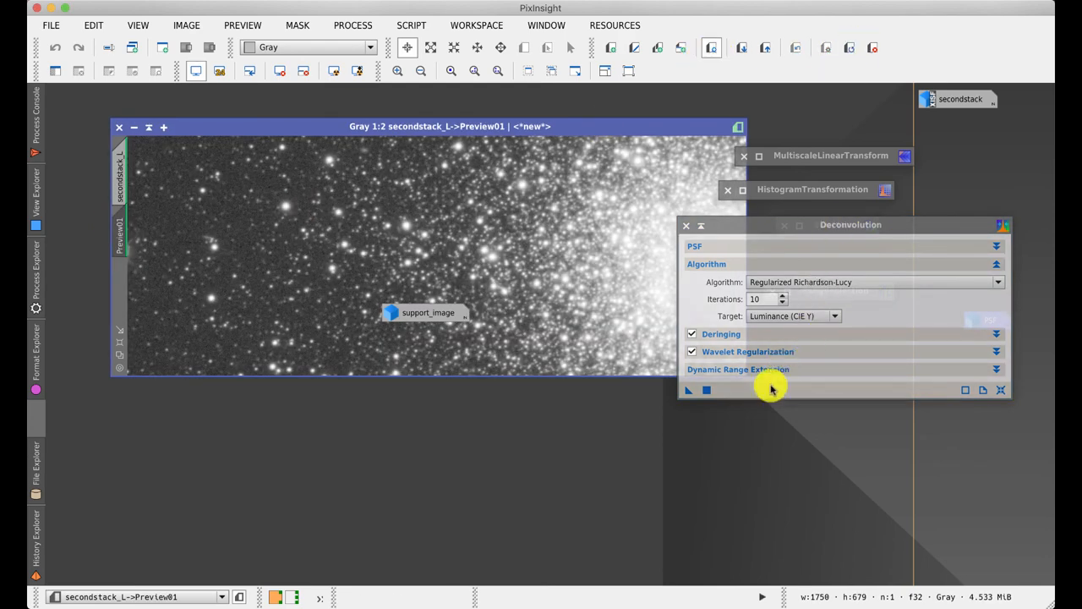
pyautogui.click(706, 389)
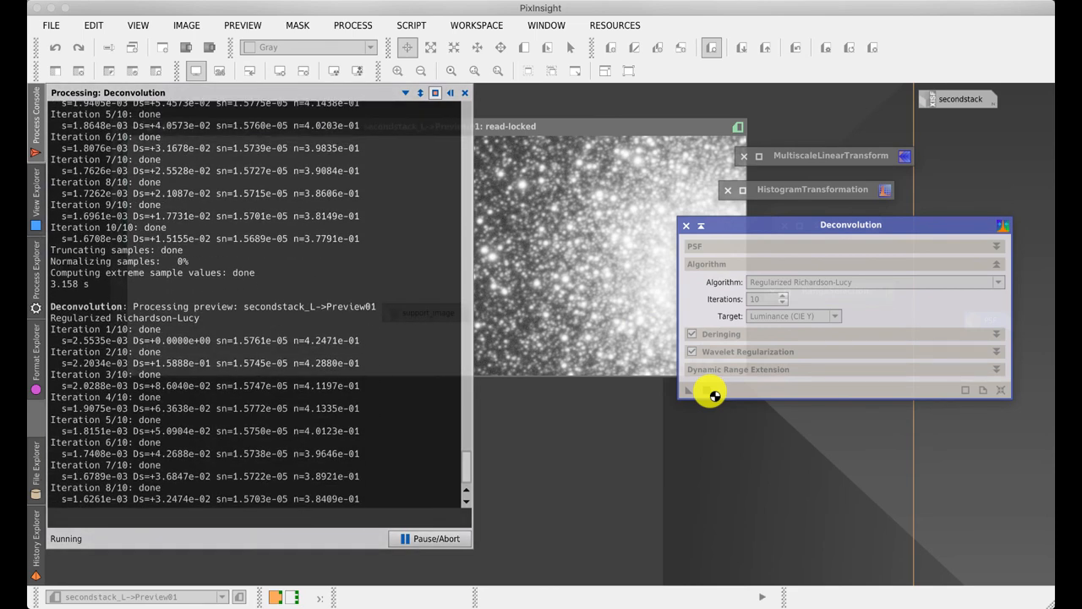
pyautogui.click(765, 298)
# - Run the deconvolution on Preview01 with 20 iterations, then revert the count to 10
pyautogui.moveTo(769, 298); pyautogui.dragTo(749, 298)
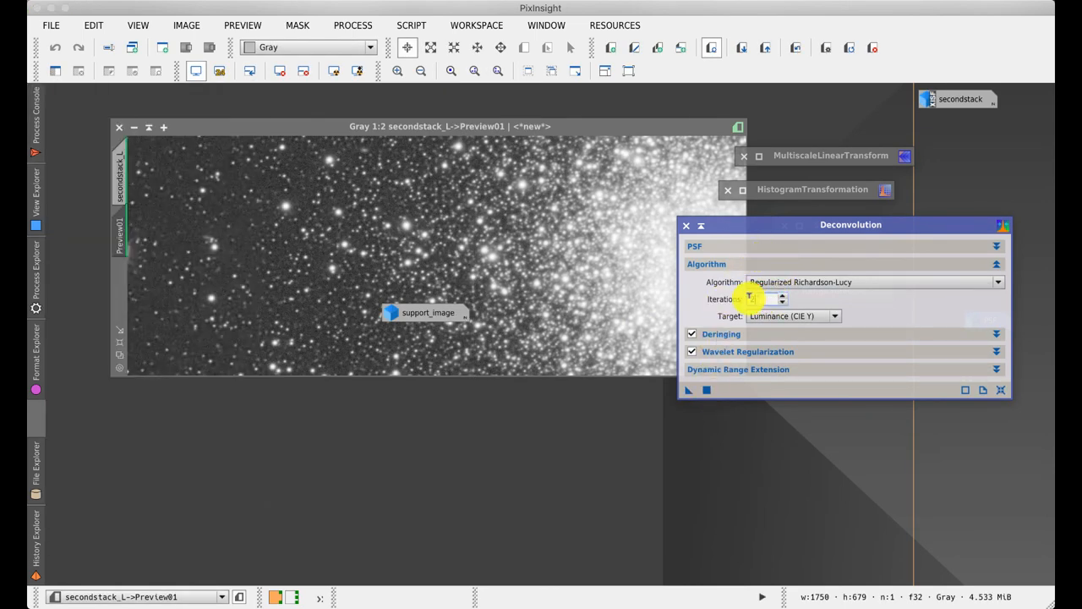
pyautogui.write('20')
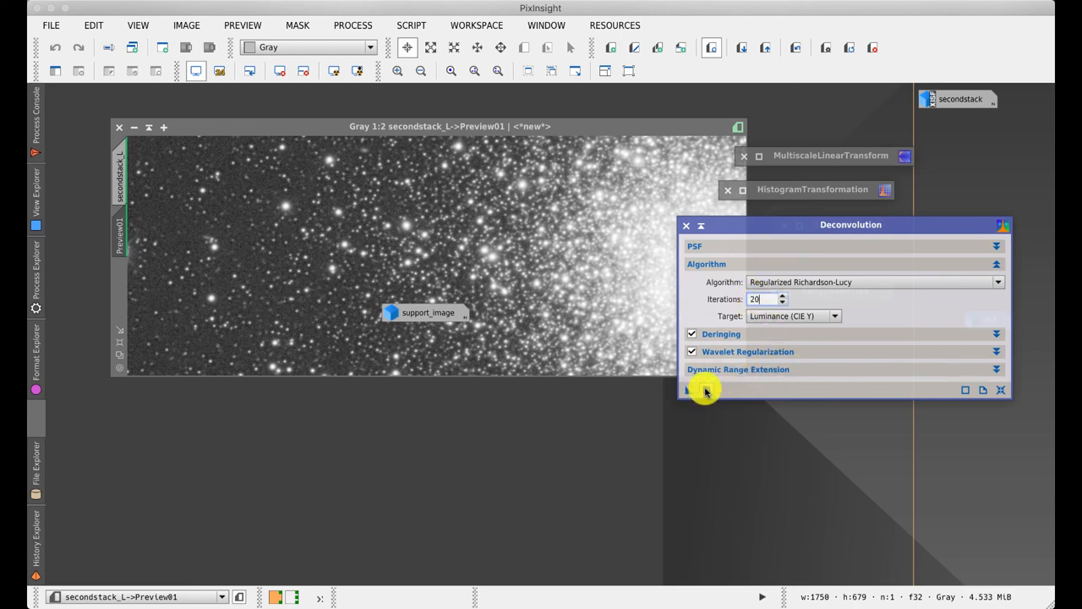
pyautogui.click(689, 390)
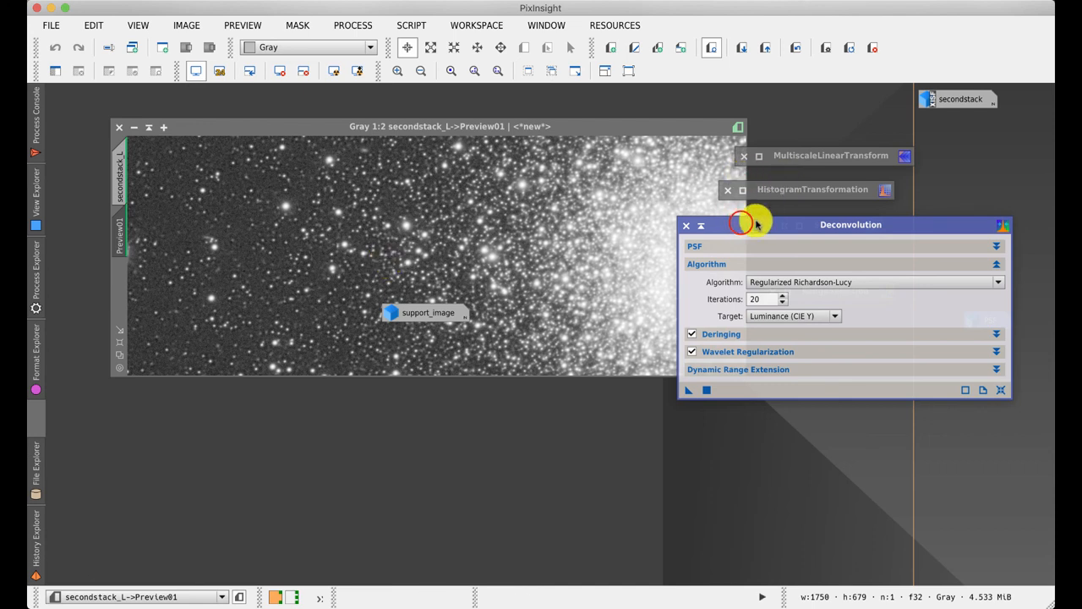
pyautogui.moveTo(741, 224); pyautogui.dragTo(805, 234)
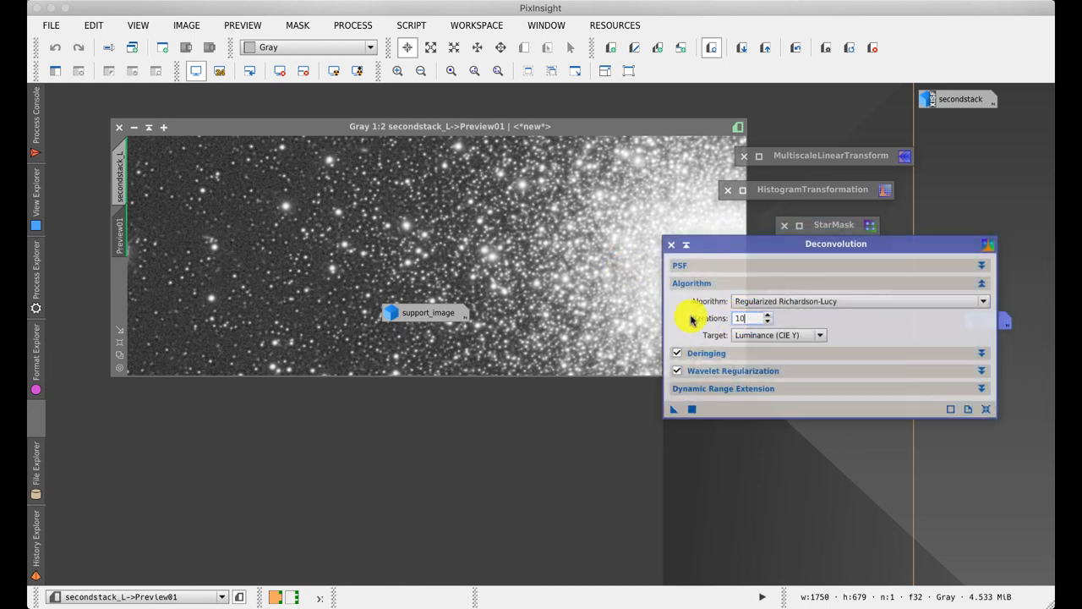
# - Apply the 10-iteration deconvolution to the full secondstack_L image and iconize the Deconvolution window
pyautogui.click(121, 173)
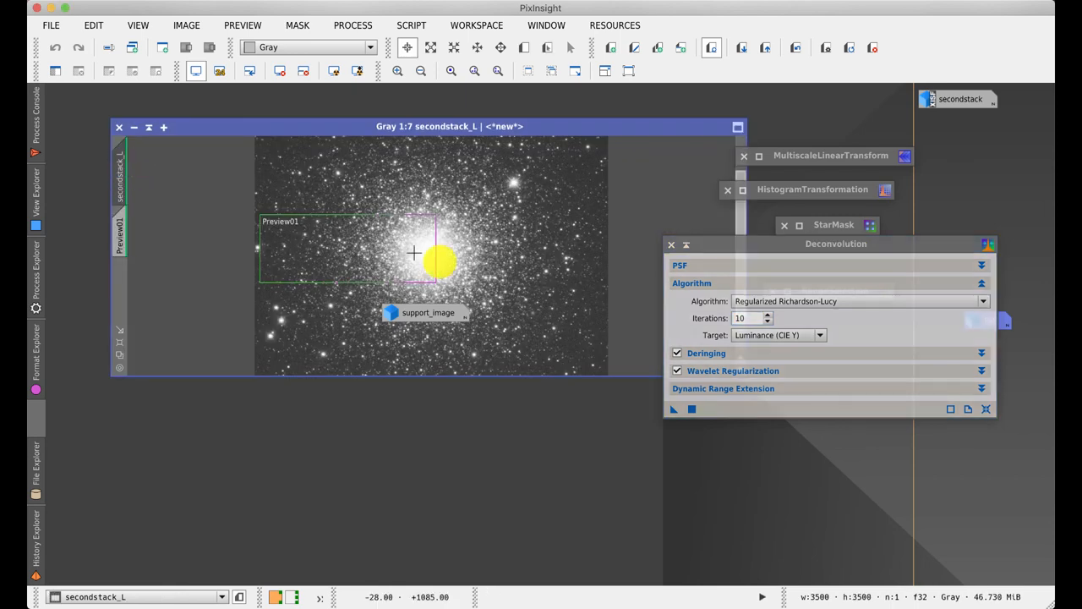
pyautogui.click(693, 413)
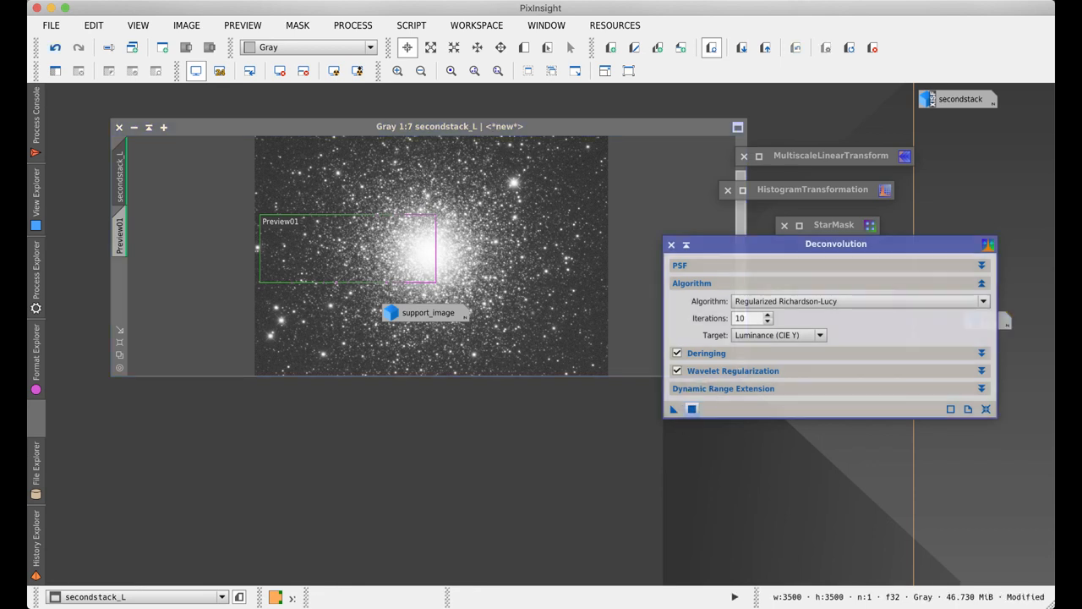
pyautogui.click(686, 245)
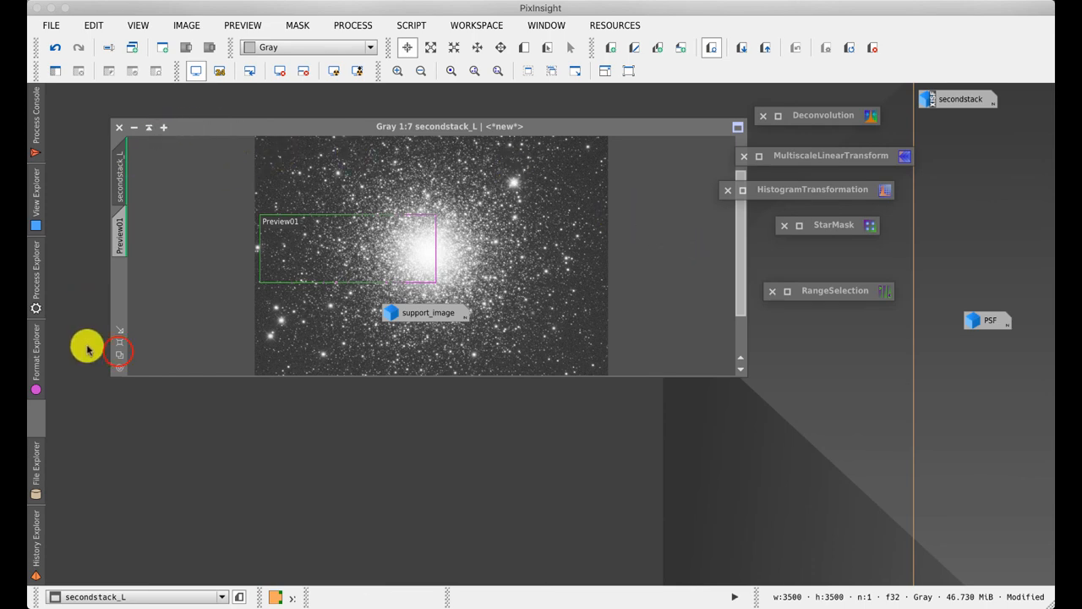
# - Fit and zoom secondstack_L to 1:2 scale, moving the support_image icon to the right edge
pyautogui.click(116, 354)
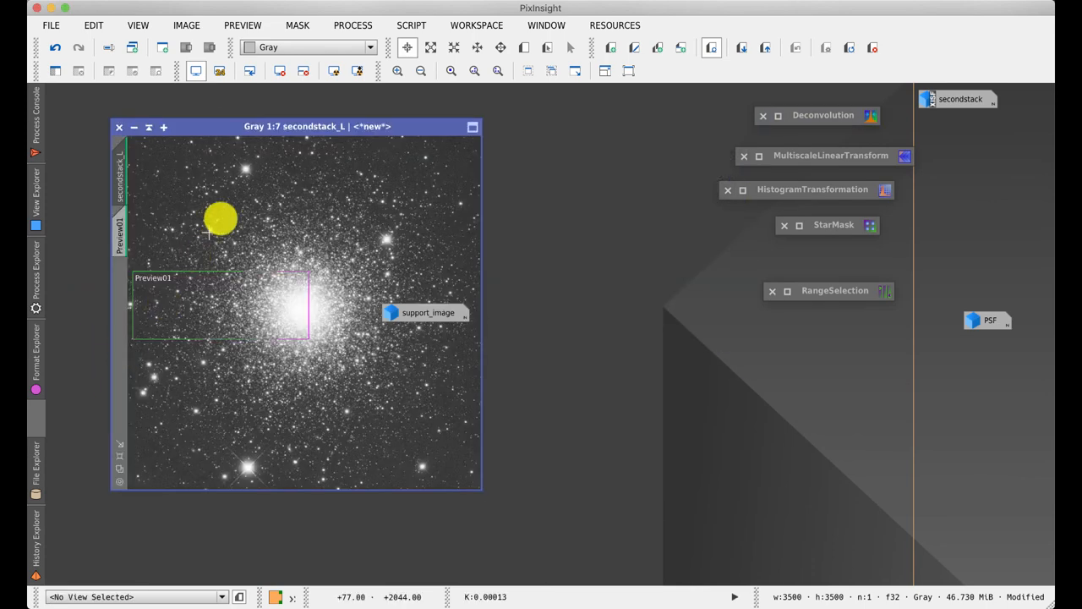
pyautogui.click(118, 444)
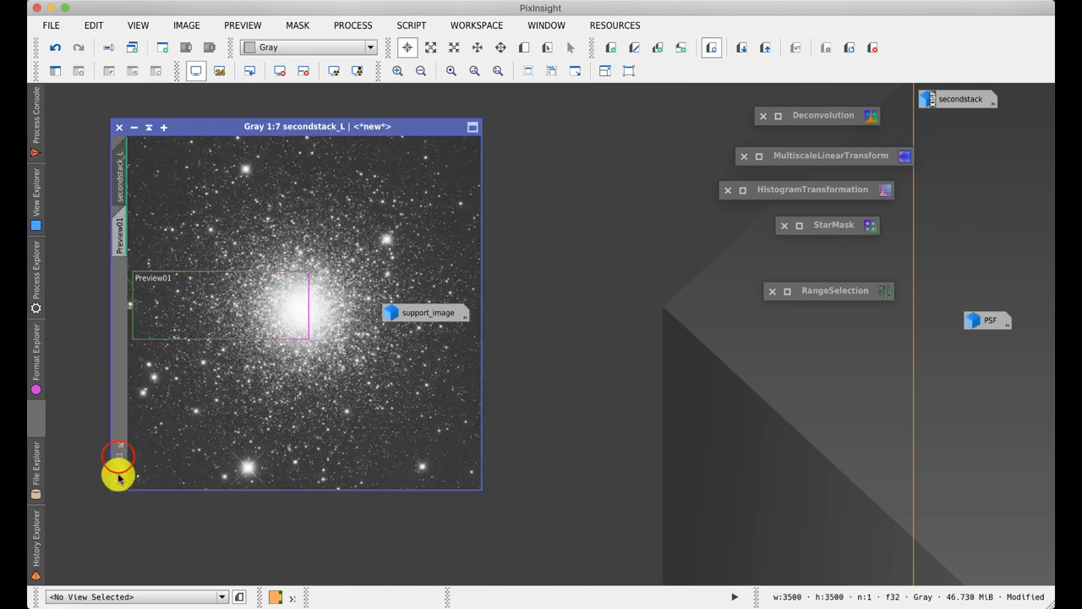
pyautogui.click(118, 463)
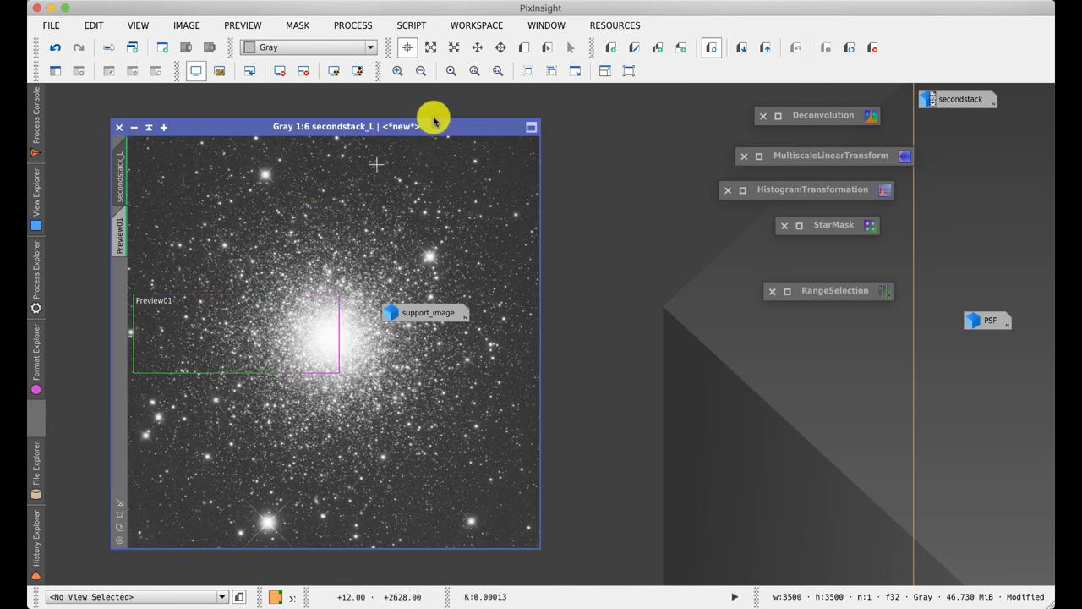
pyautogui.click(474, 71)
pyautogui.moveTo(363, 542); pyautogui.dragTo(241, 542)
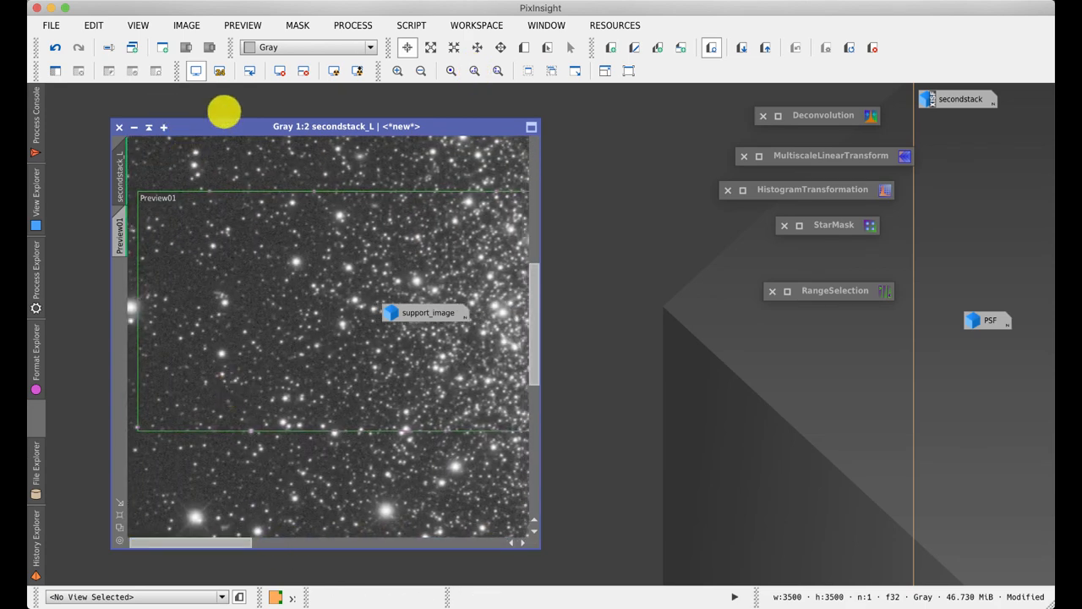
pyautogui.moveTo(423, 313); pyautogui.dragTo(939, 144)
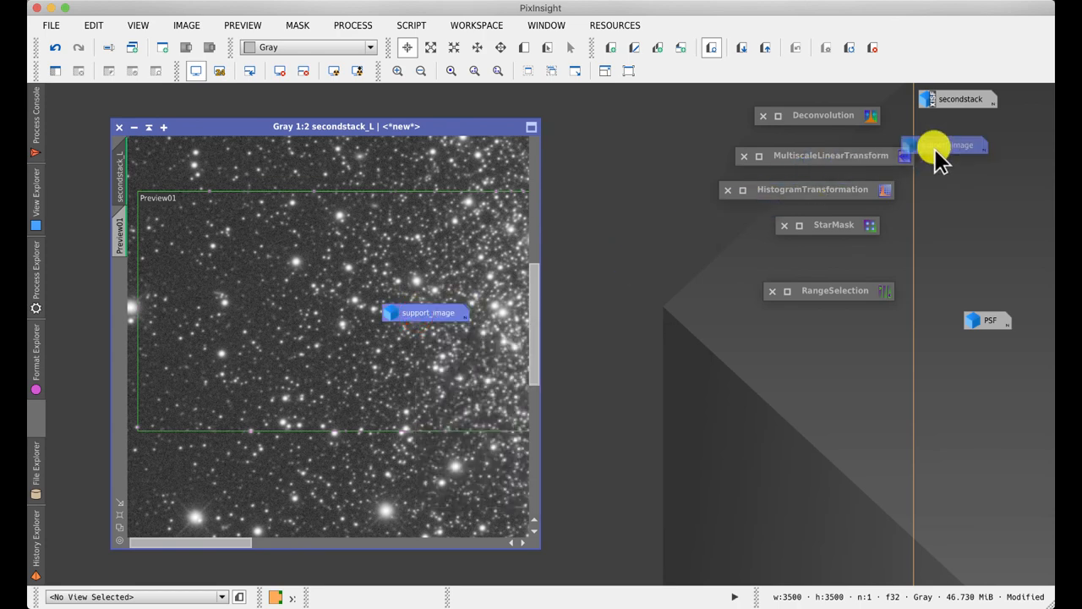
pyautogui.click(56, 48)
pyautogui.click(79, 47)
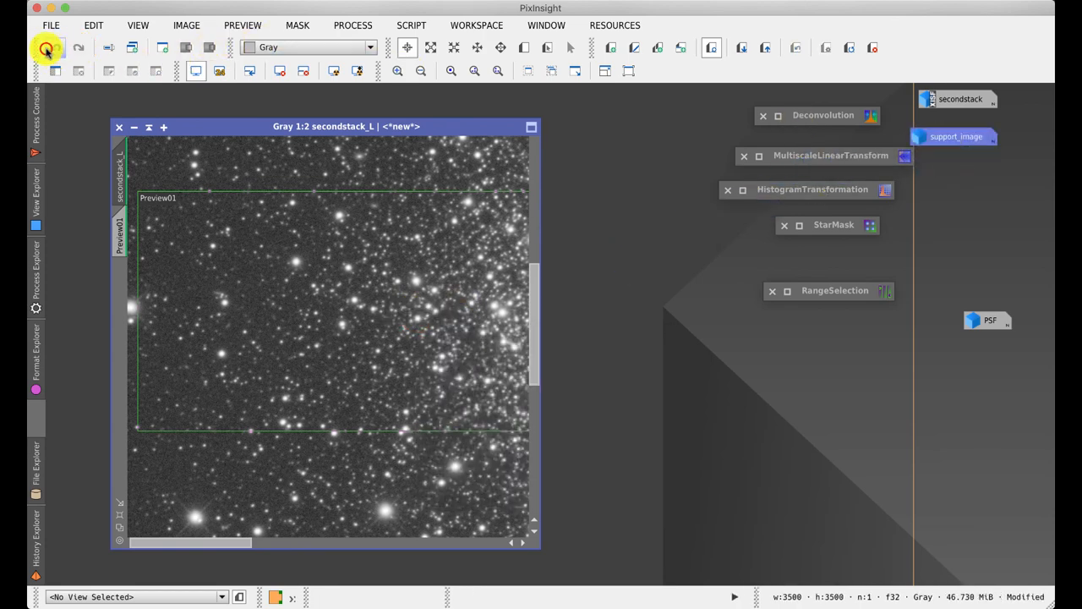
pyautogui.click(56, 47)
pyautogui.click(79, 48)
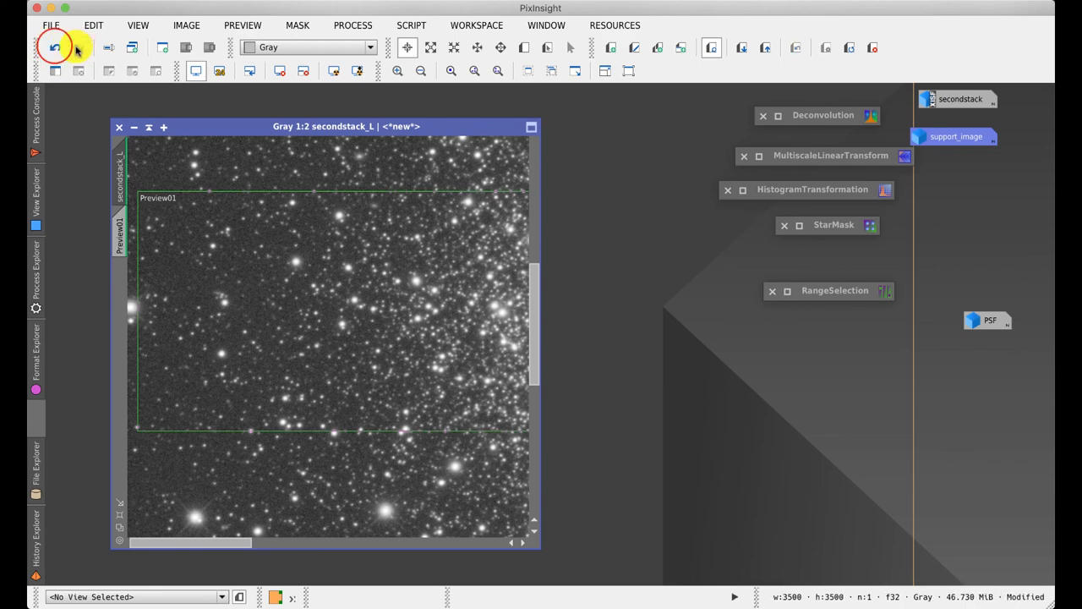
pyautogui.click(56, 47)
pyautogui.click(55, 47)
pyautogui.click(79, 48)
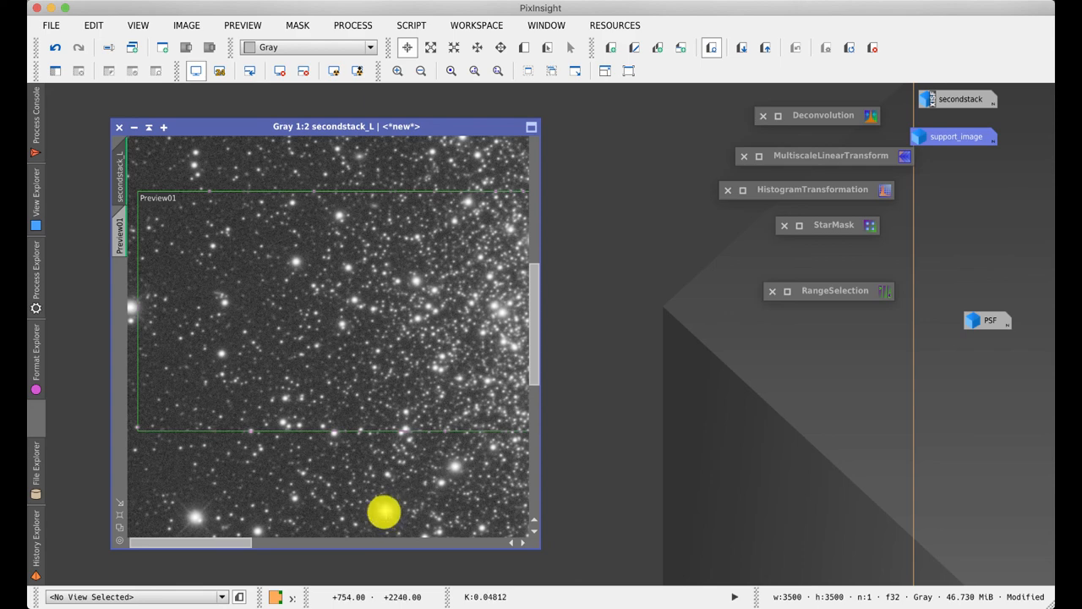
pyautogui.click(56, 47)
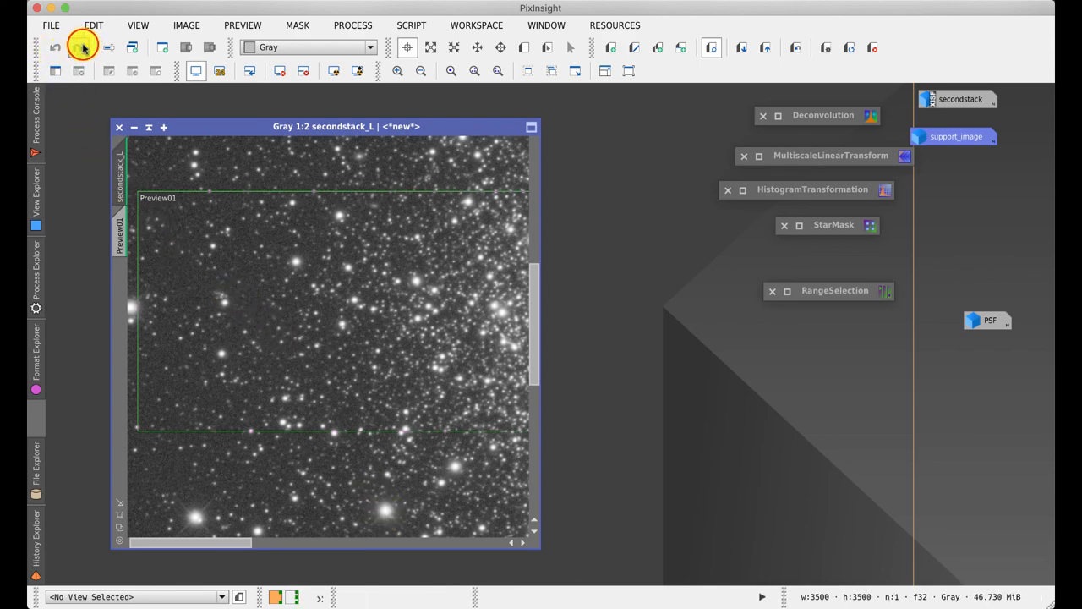
pyautogui.click(79, 47)
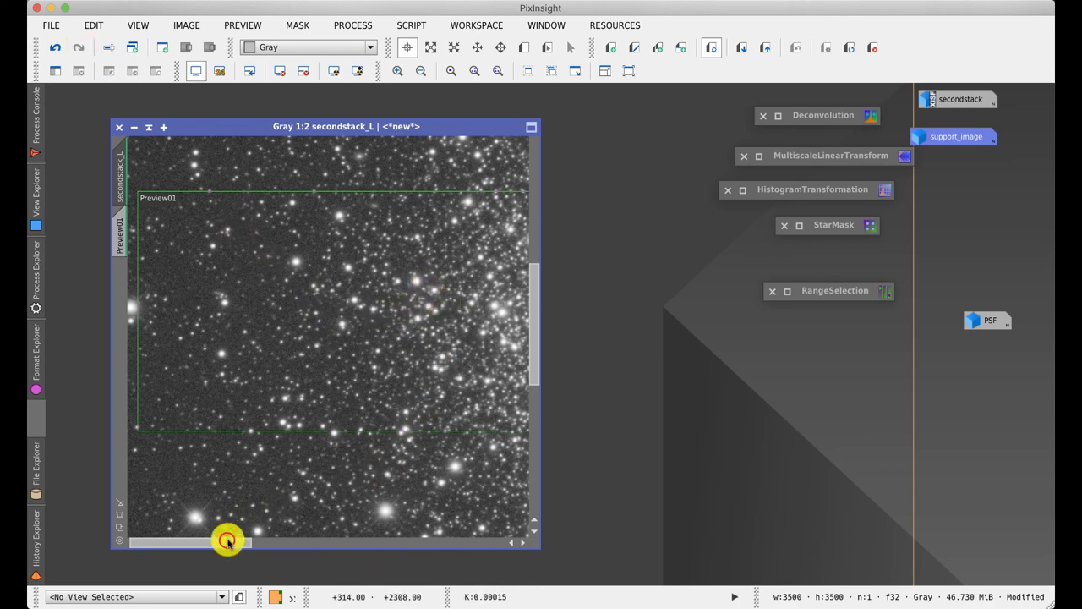
pyautogui.moveTo(226, 541); pyautogui.dragTo(300, 546)
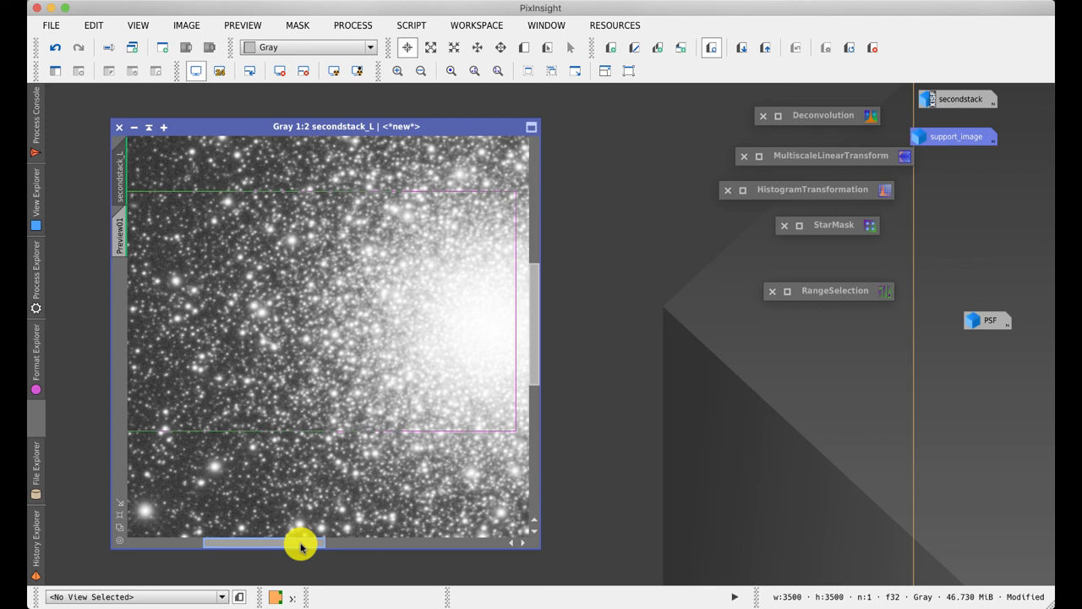
pyautogui.moveTo(300, 545); pyautogui.dragTo(224, 556)
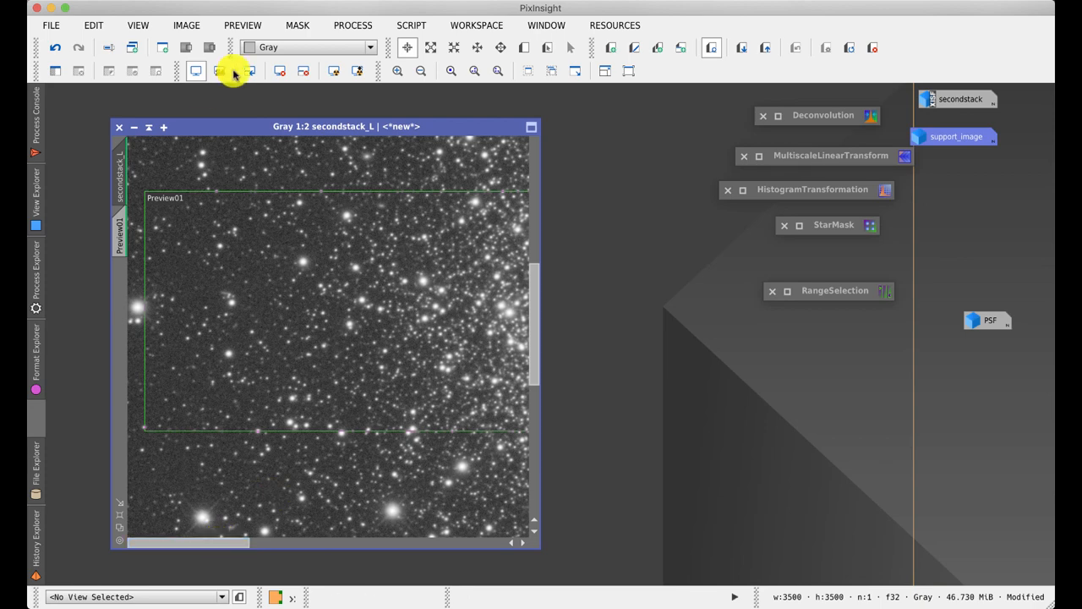
pyautogui.click(56, 48)
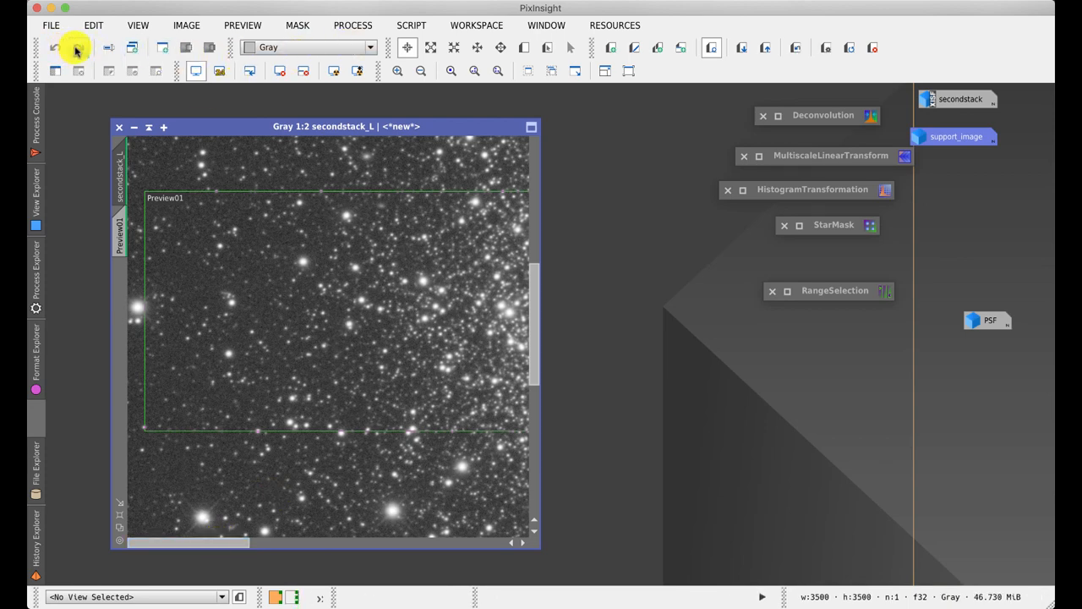
pyautogui.moveTo(246, 541); pyautogui.dragTo(347, 540)
pyautogui.click(52, 49)
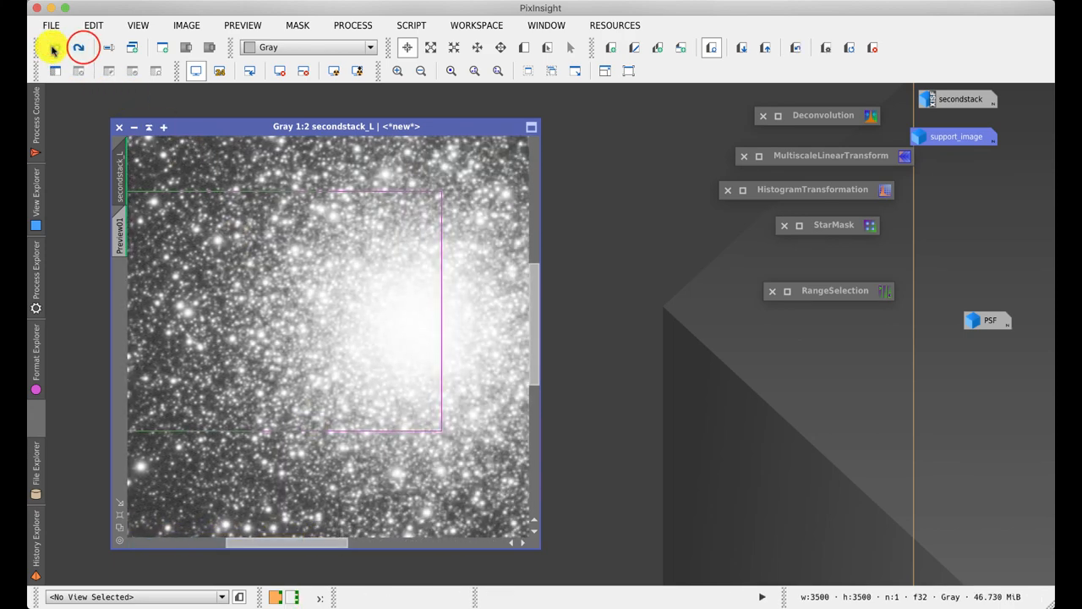
pyautogui.click(53, 48)
pyautogui.click(56, 48)
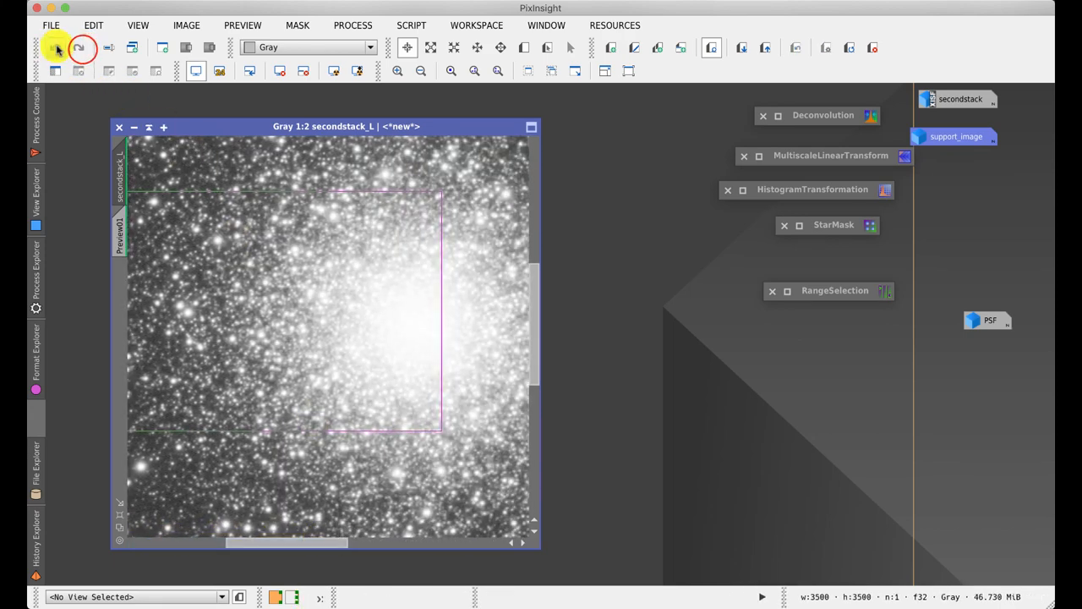
pyautogui.click(53, 48)
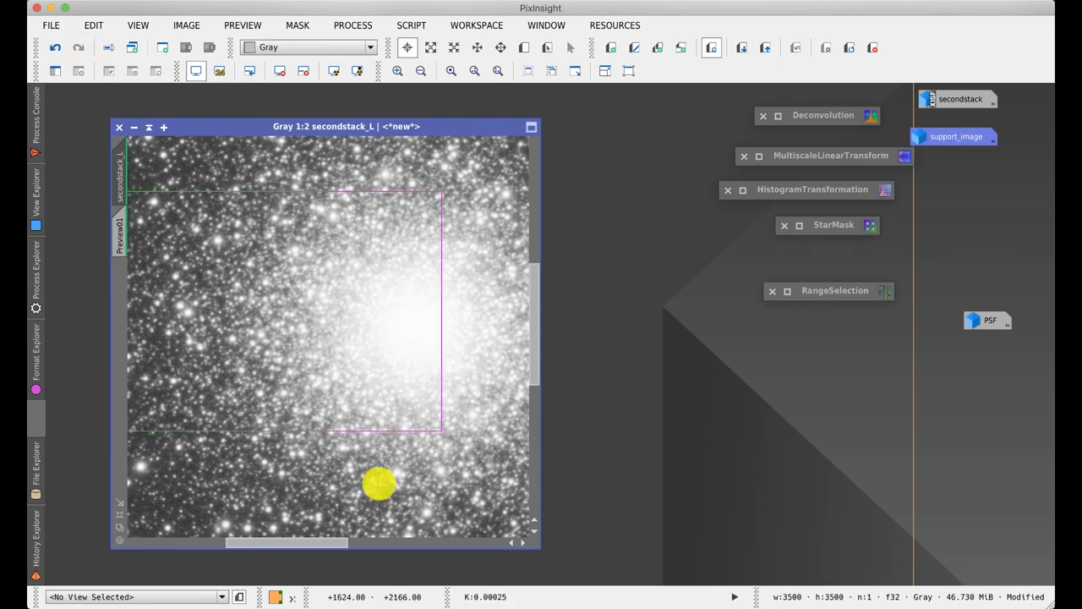
pyautogui.moveTo(305, 543); pyautogui.dragTo(257, 547)
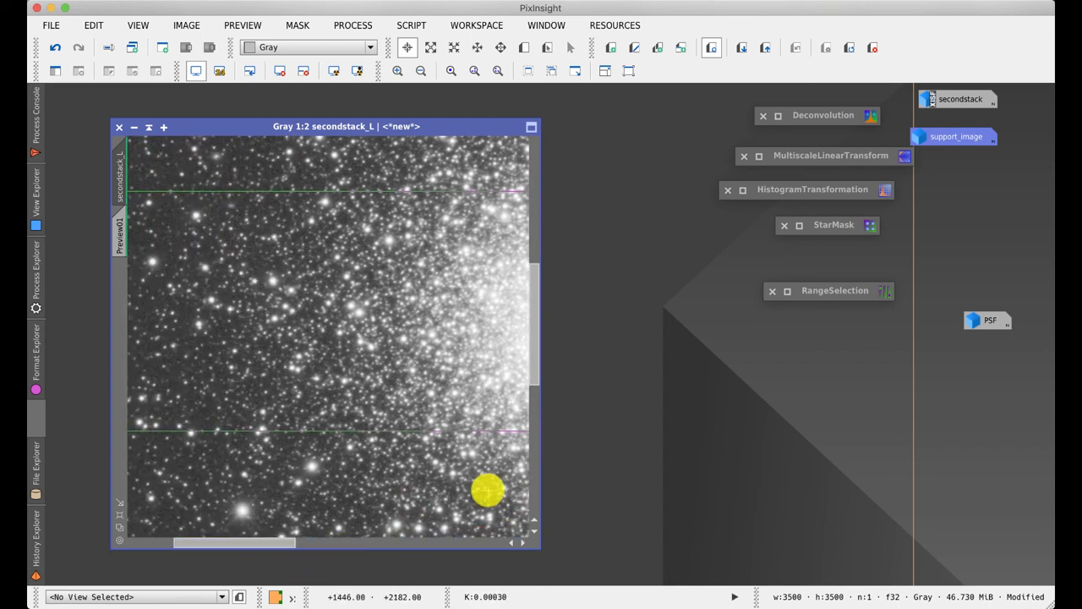